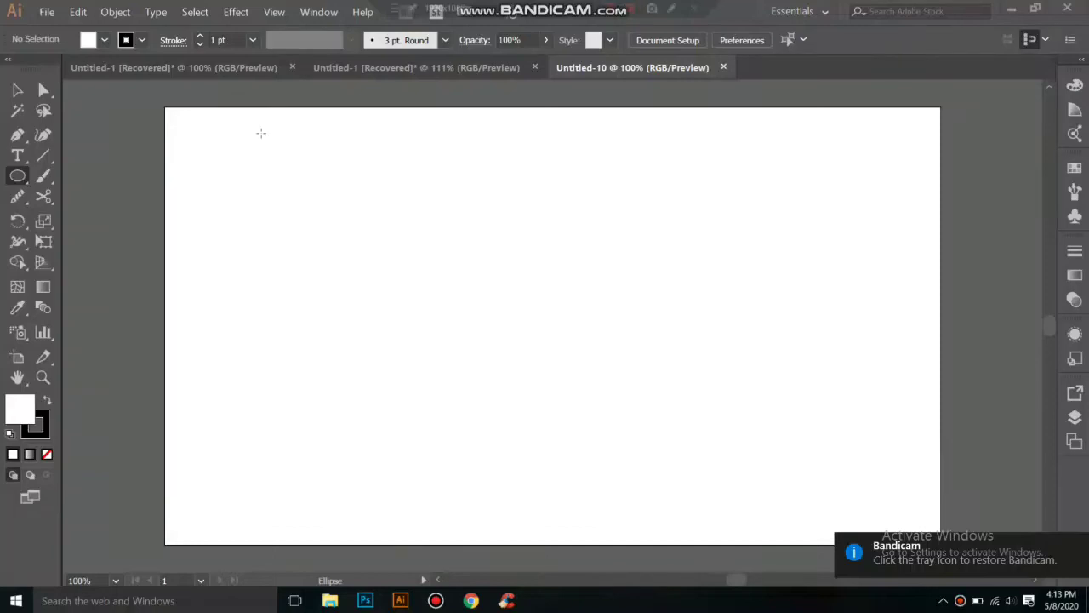
# - Draw a circle with the Ellipse tool near the artboard's upper left
pyautogui.rightClick(18, 175)
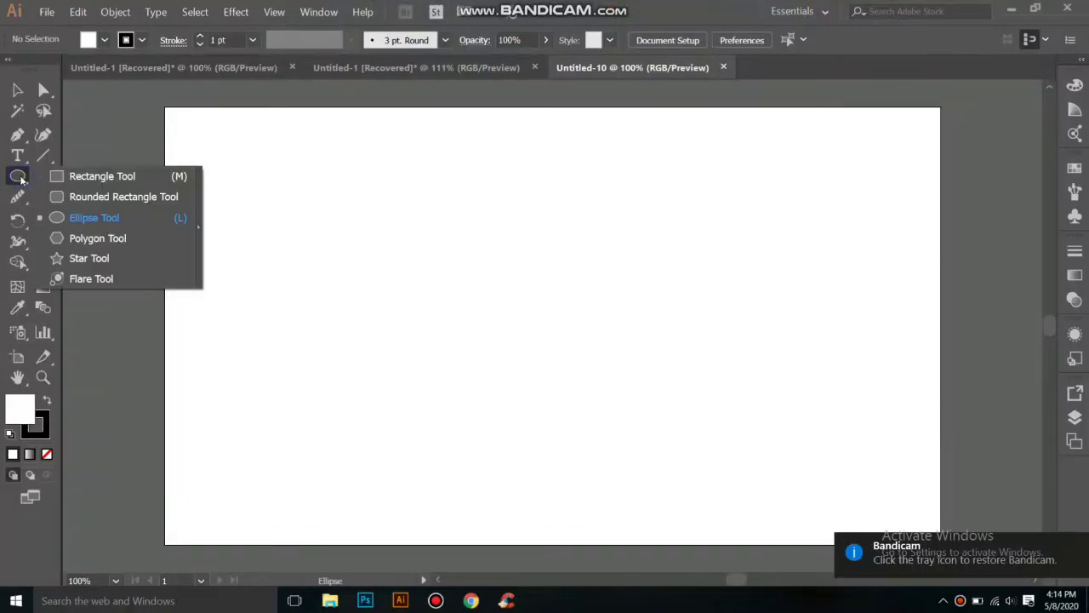
pyautogui.click(192, 218)
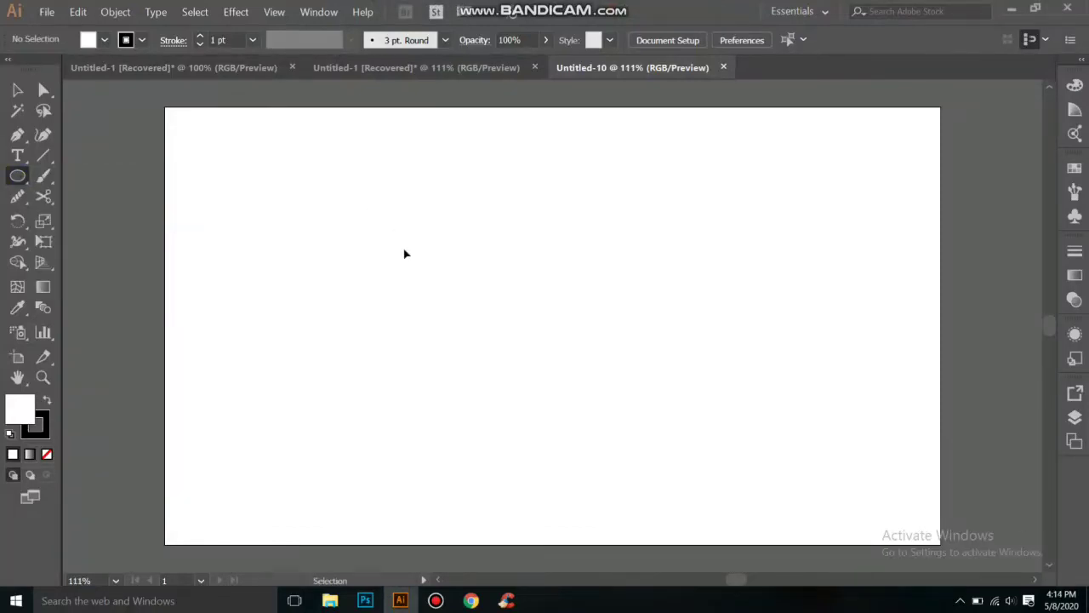
pyautogui.scroll(1, 406, 250)
pyautogui.moveTo(380, 192)
pyautogui.mouseDown()
pyautogui.moveTo(533, 359)
pyautogui.moveTo(497, 322)
pyautogui.mouseUp()
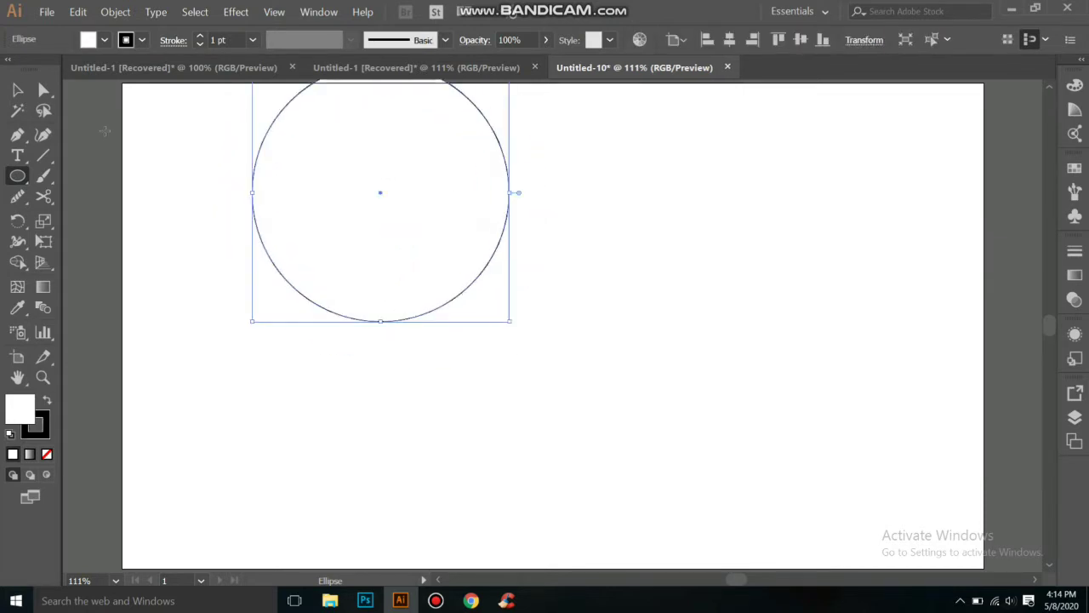
# - Centre the circle horizontally and vertically on the artboard
pyautogui.click(18, 89)
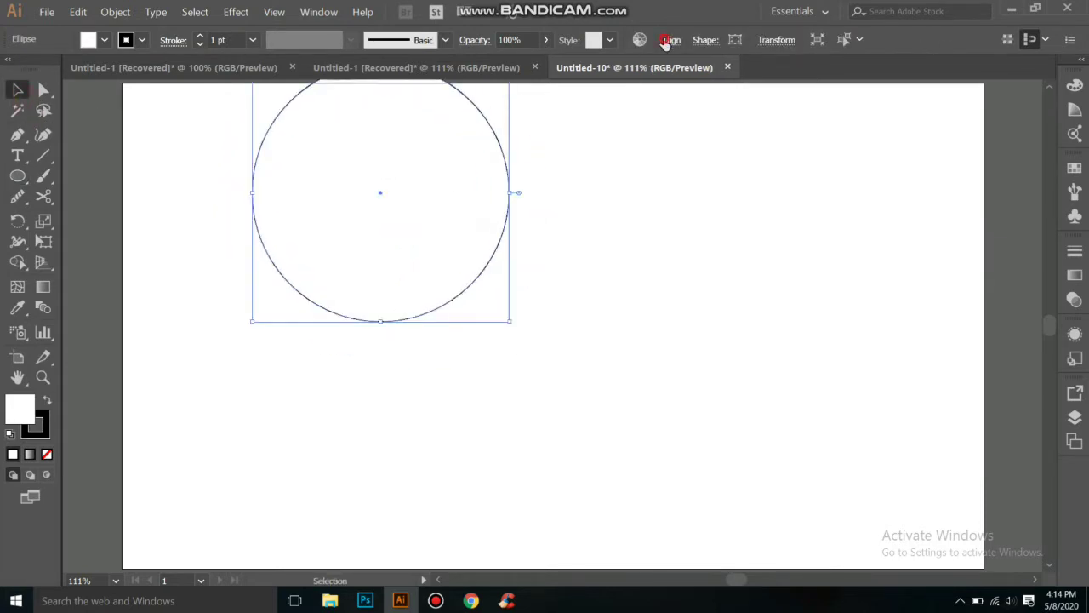
pyautogui.click(671, 40)
pyautogui.click(530, 85)
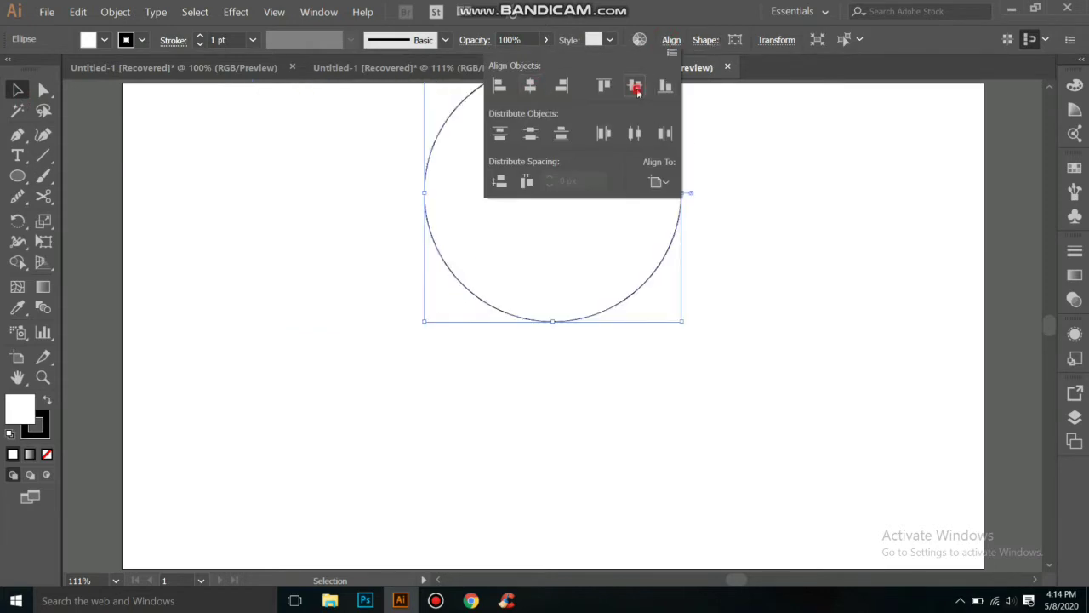
pyautogui.click(636, 87)
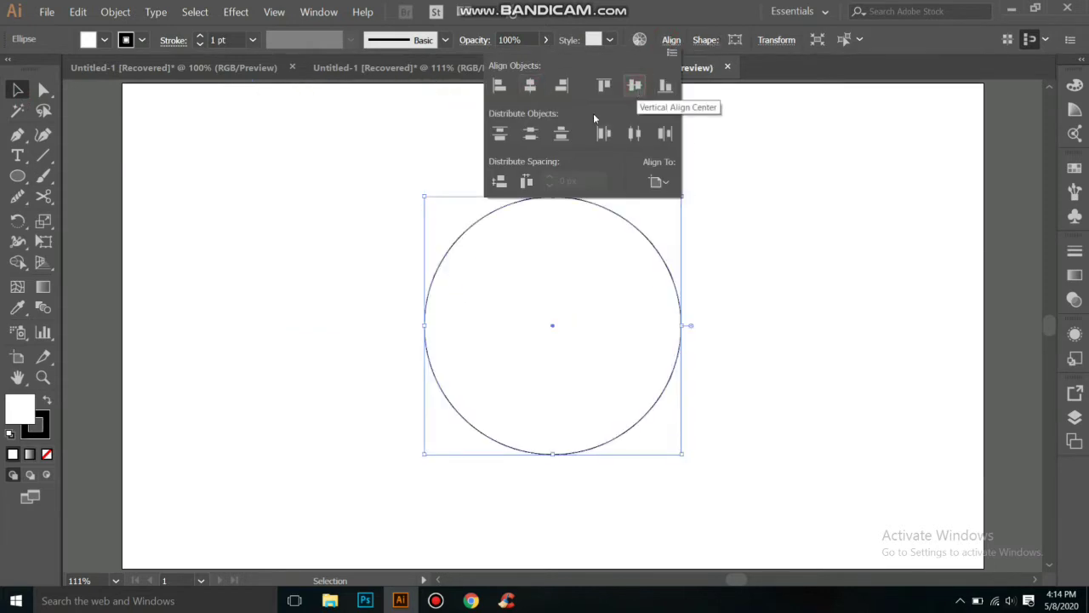
# - Try placing a Line Segment point on the circle, then cancel the line options
pyautogui.click(43, 196)
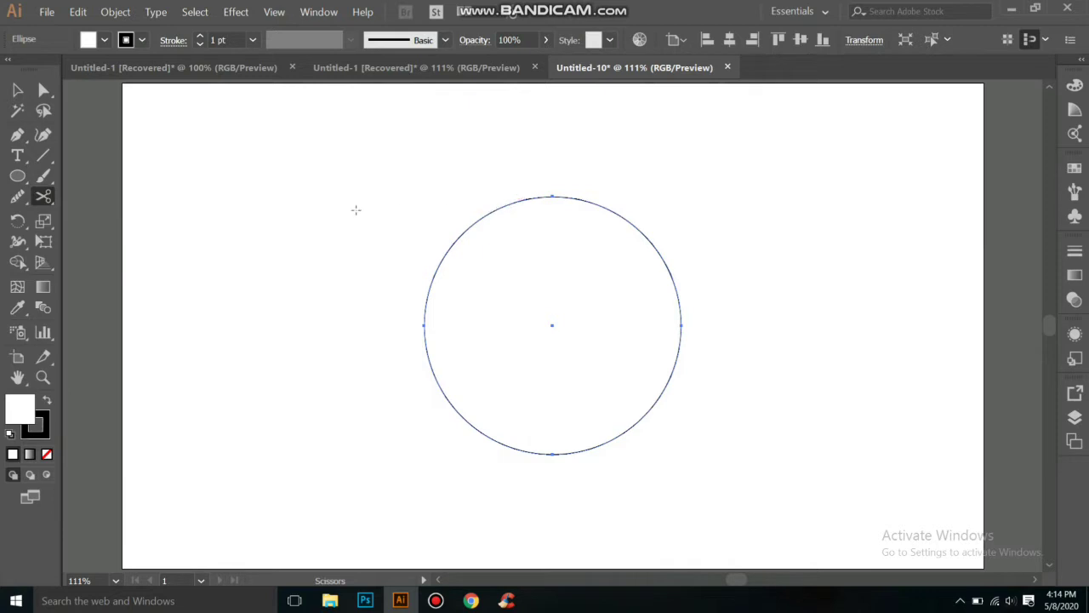
pyautogui.click(44, 155)
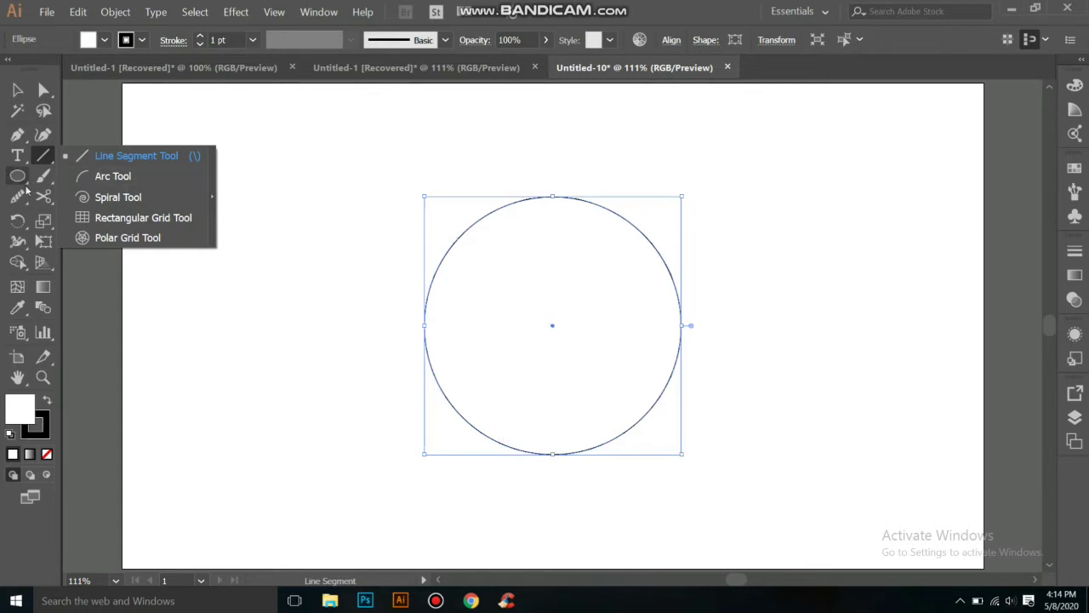
pyautogui.click(458, 239)
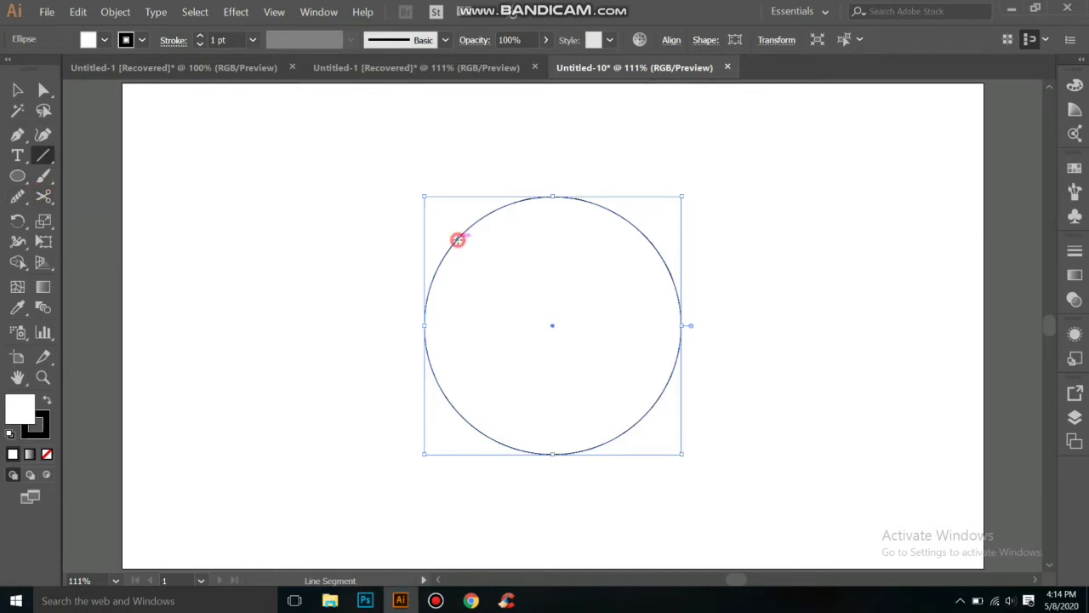
pyautogui.click(615, 348)
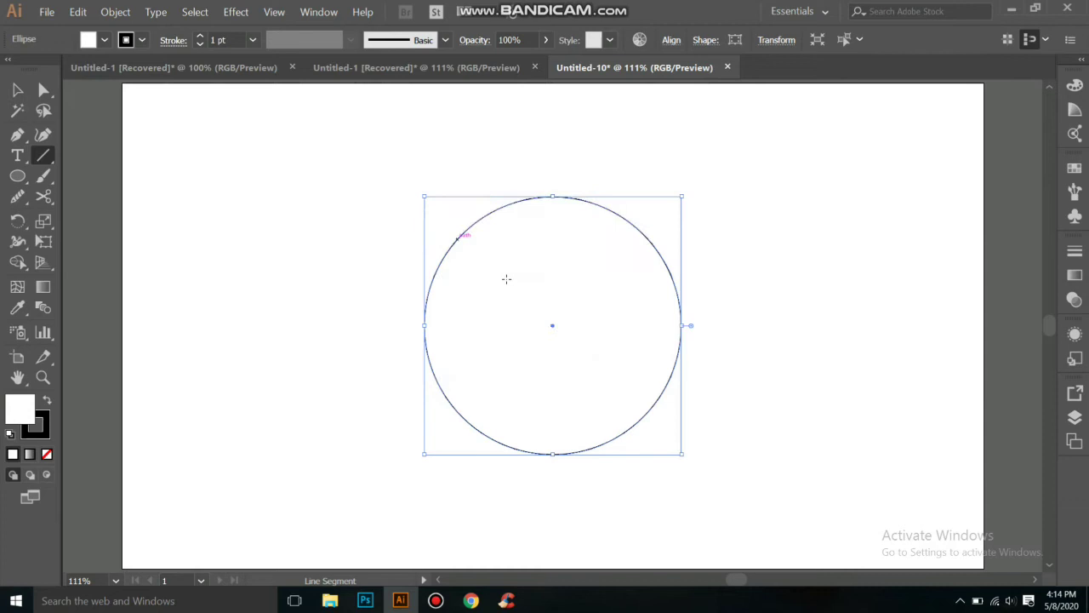
pyautogui.click(453, 243)
pyautogui.click(585, 346)
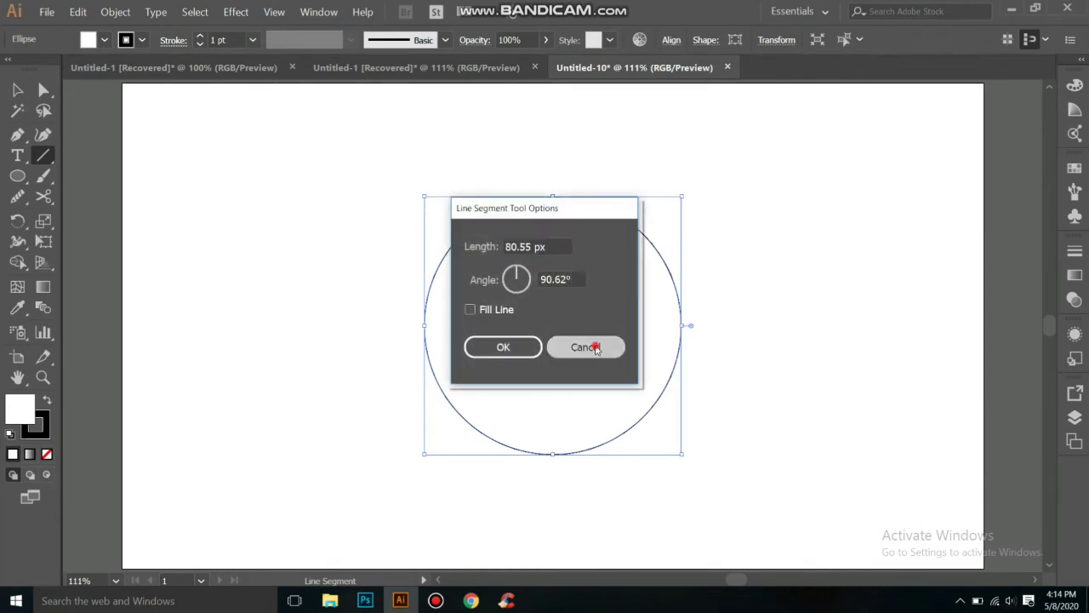
pyautogui.click(43, 197)
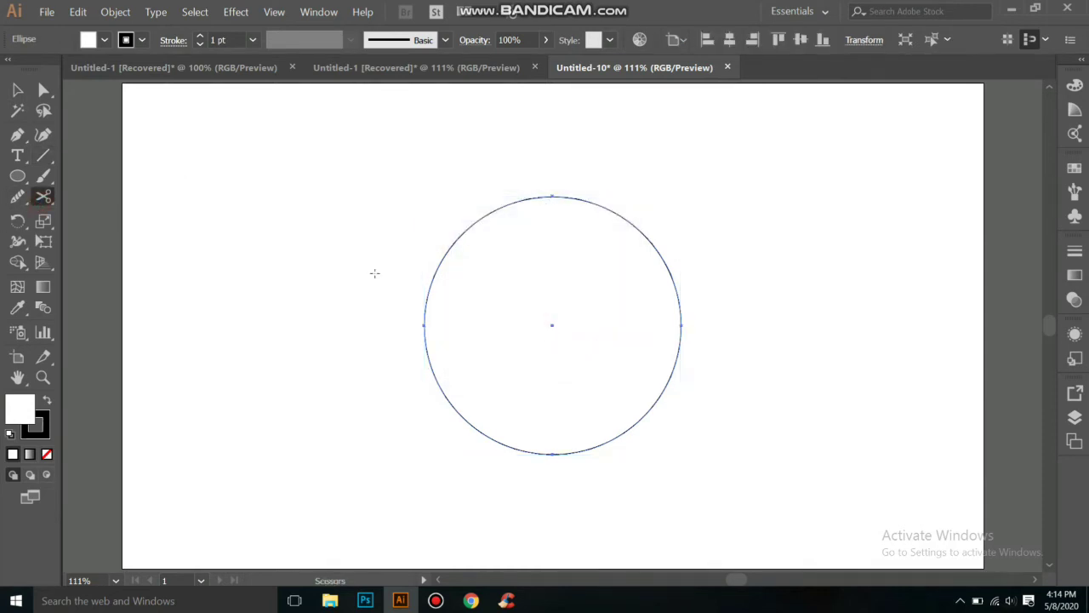
# - Scissor-cut the circle at upper-left and lower-left points and delete the right portion
pyautogui.click(447, 251)
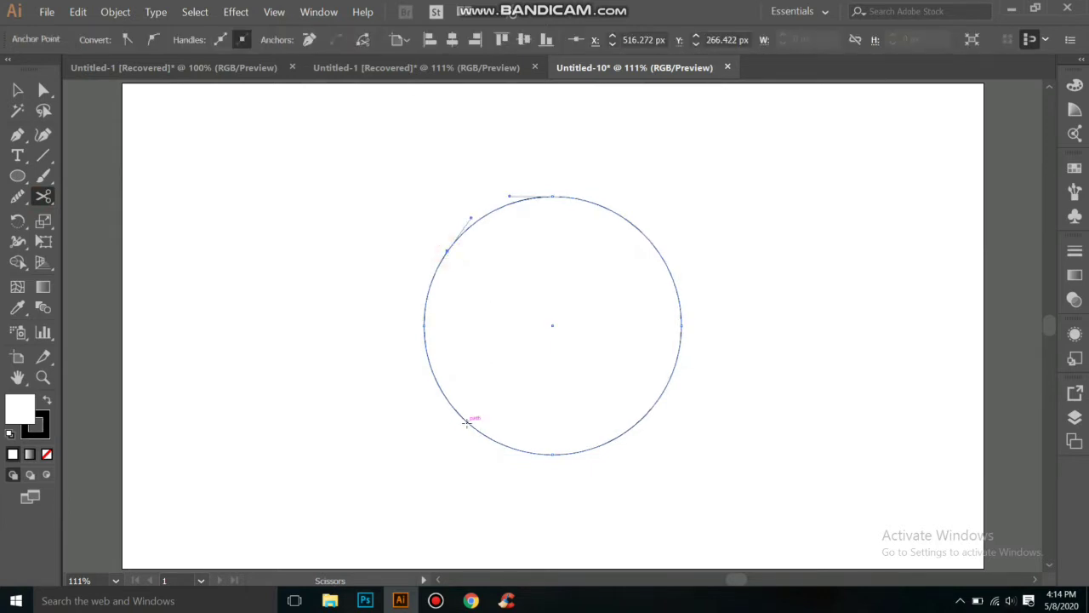
pyautogui.hotkey('ctrl', 'z')
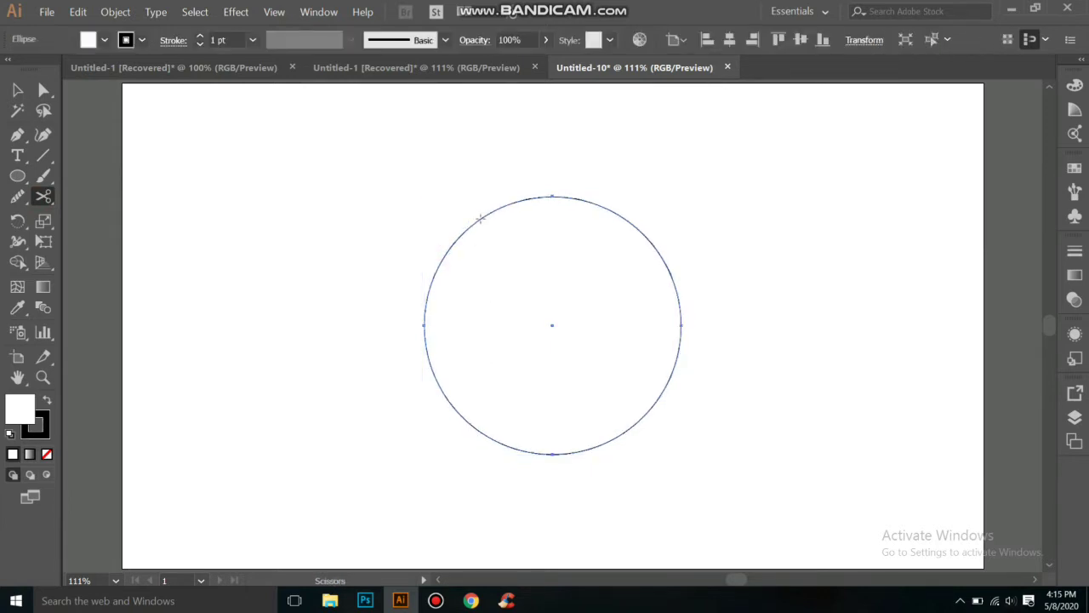
pyautogui.click(481, 218)
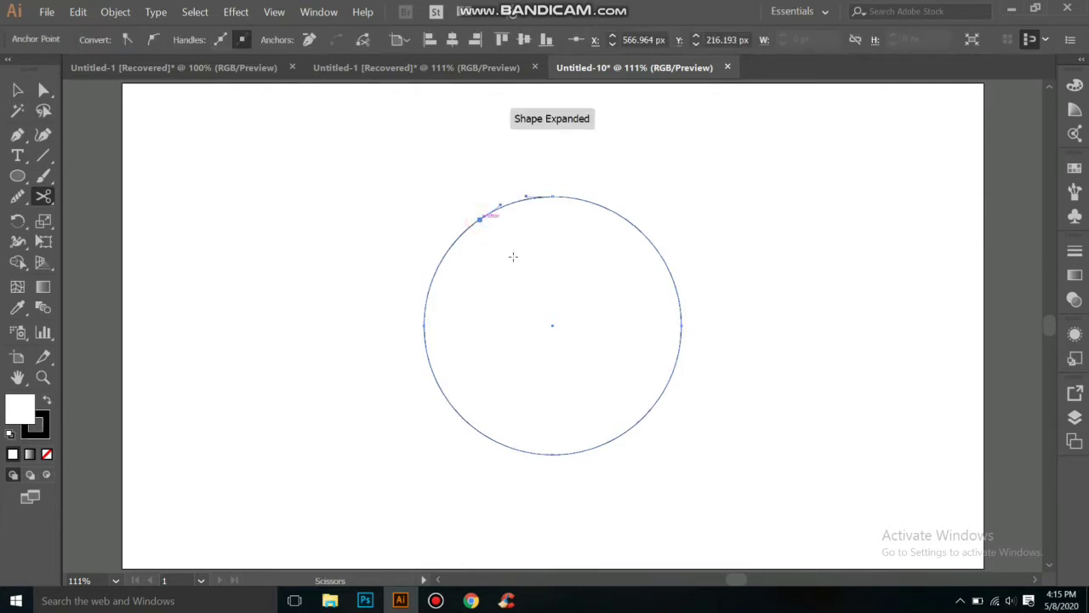
pyautogui.click(515, 449)
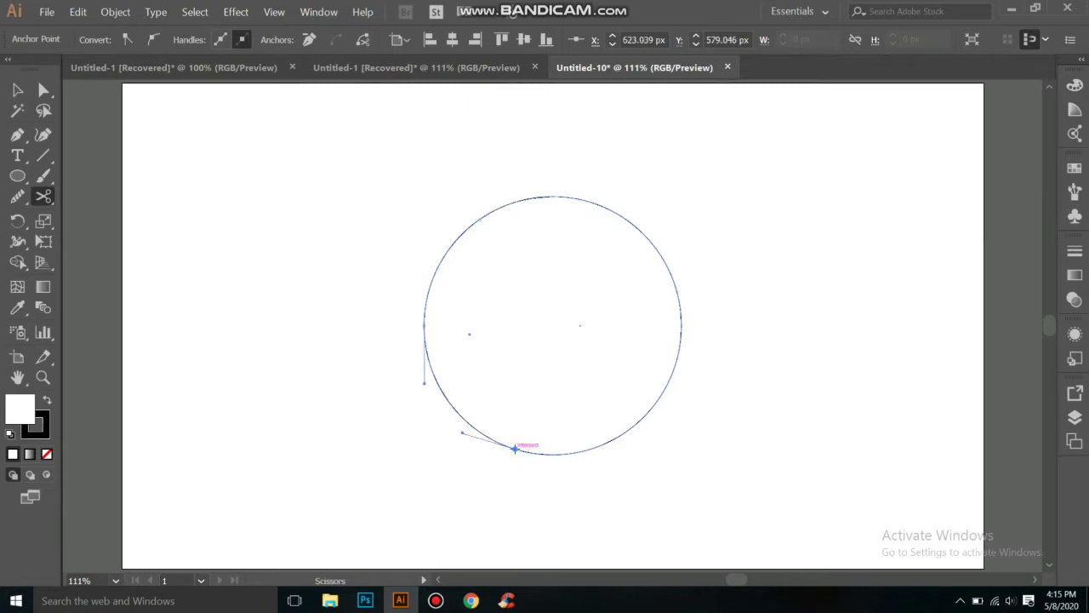
pyautogui.click(18, 90)
pyautogui.click(385, 338)
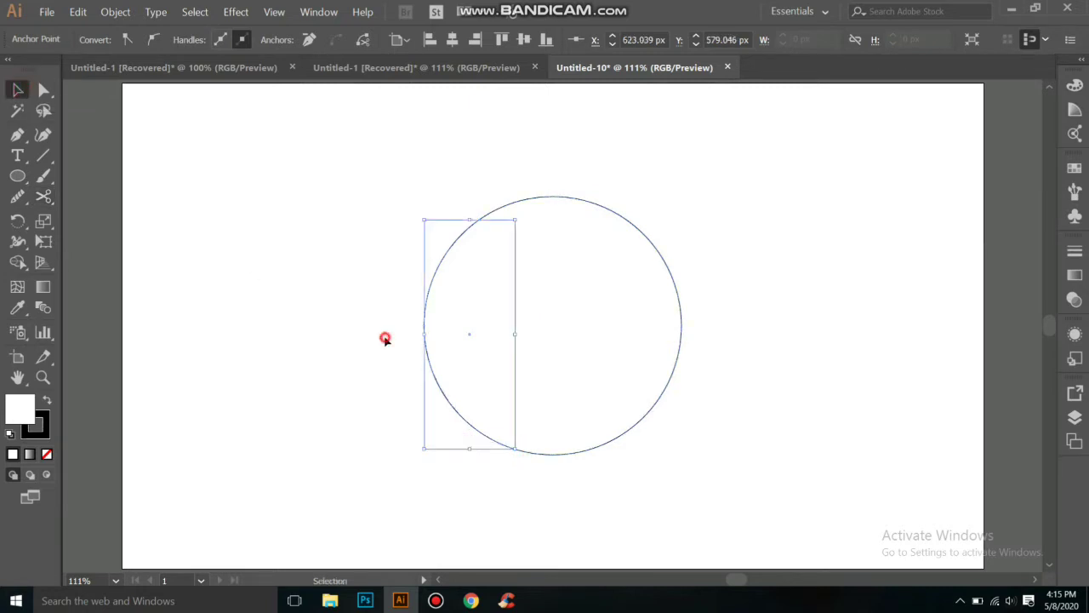
pyautogui.click(581, 203)
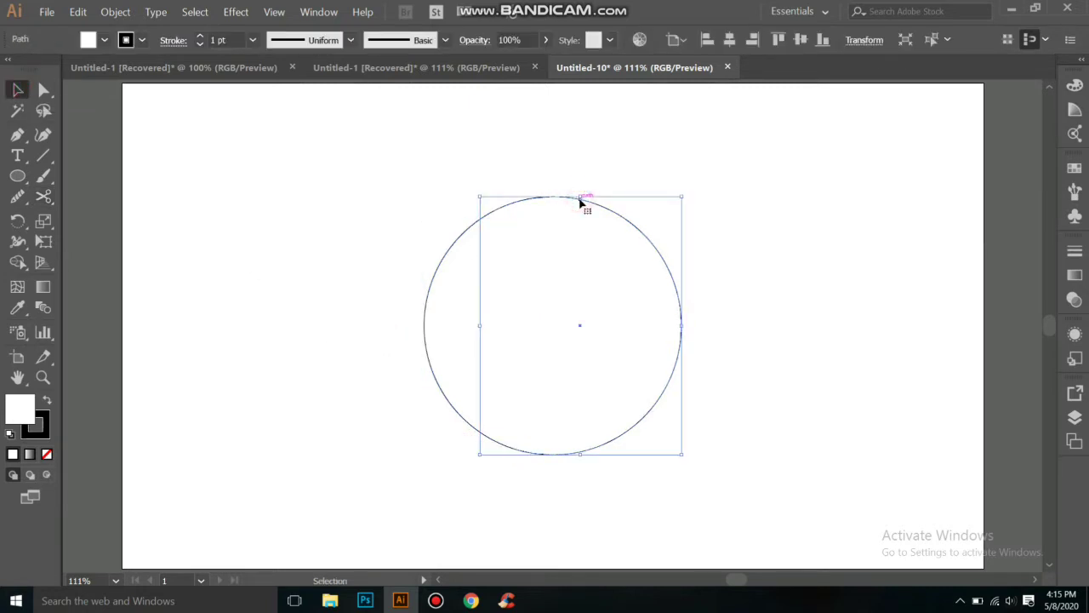
pyautogui.press('Delete')
# - Extend the arc from its lower end with a straight vertical Pen segment
pyautogui.click(17, 135)
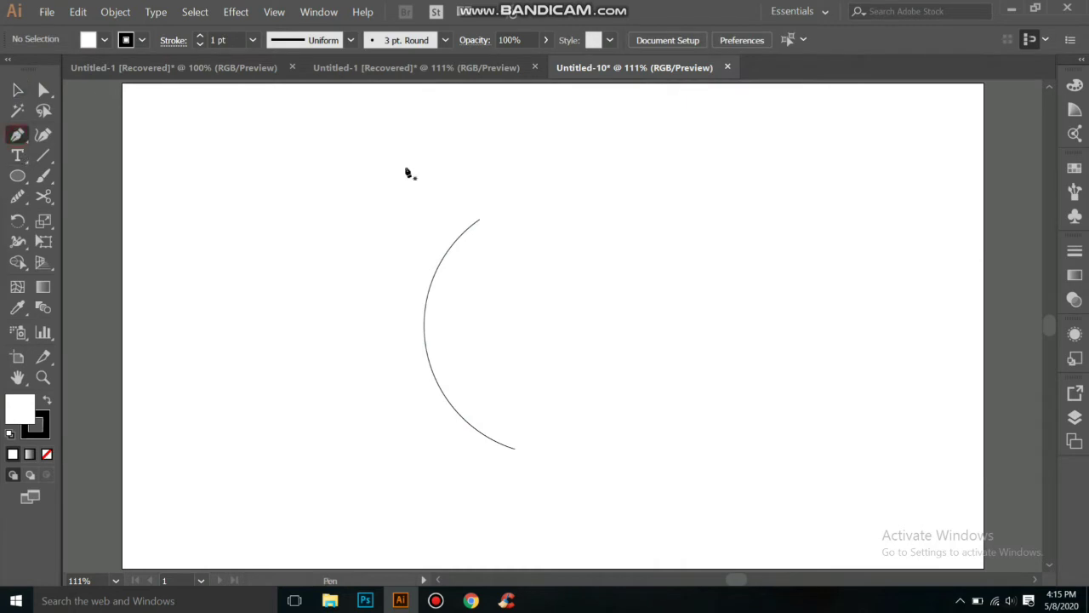
pyautogui.click(515, 448)
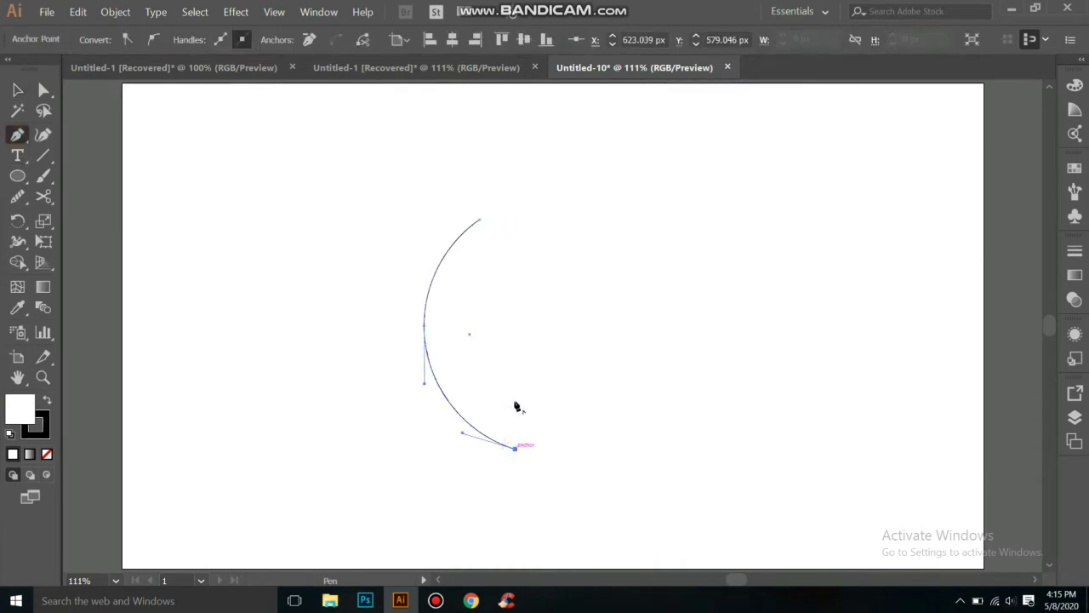
pyautogui.click(524, 227)
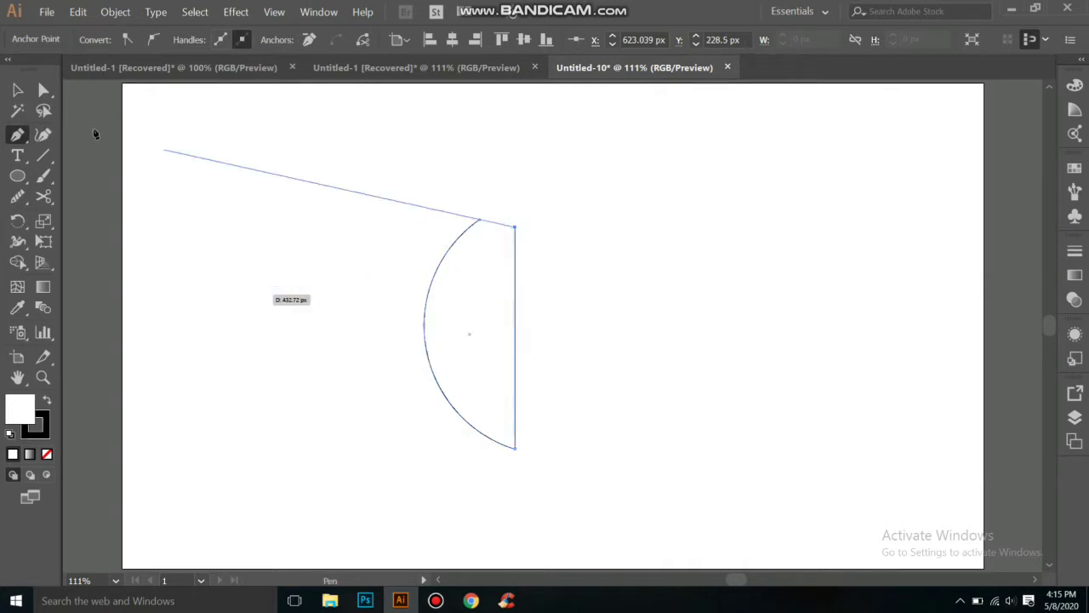
pyautogui.click(17, 89)
pyautogui.click(158, 250)
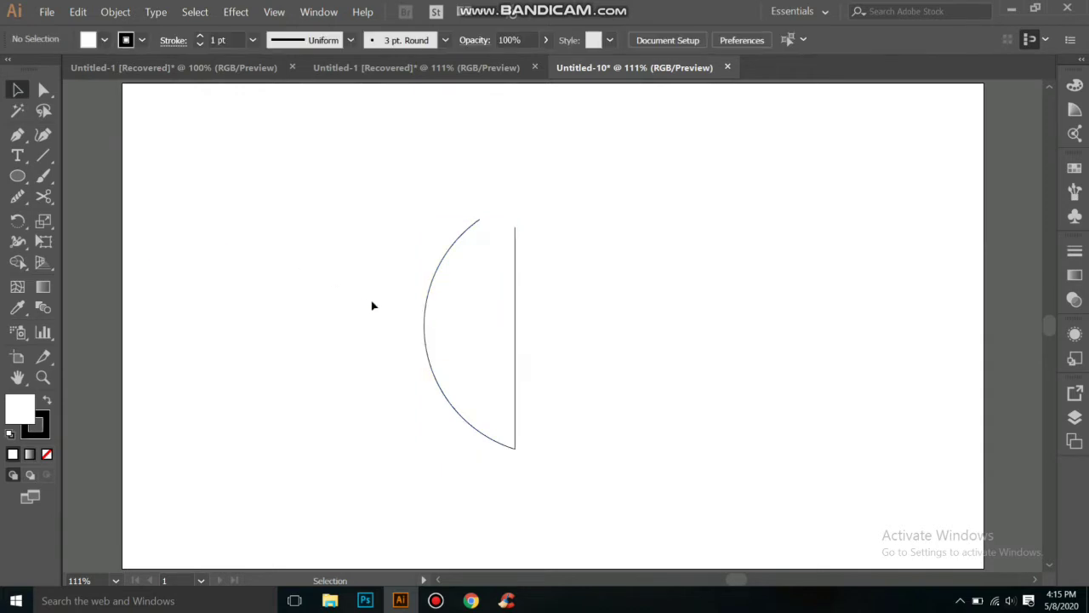
# - Select the arc and vertical line and set their stroke weight to 16 pt
pyautogui.moveTo(403, 229); pyautogui.dragTo(575, 335)
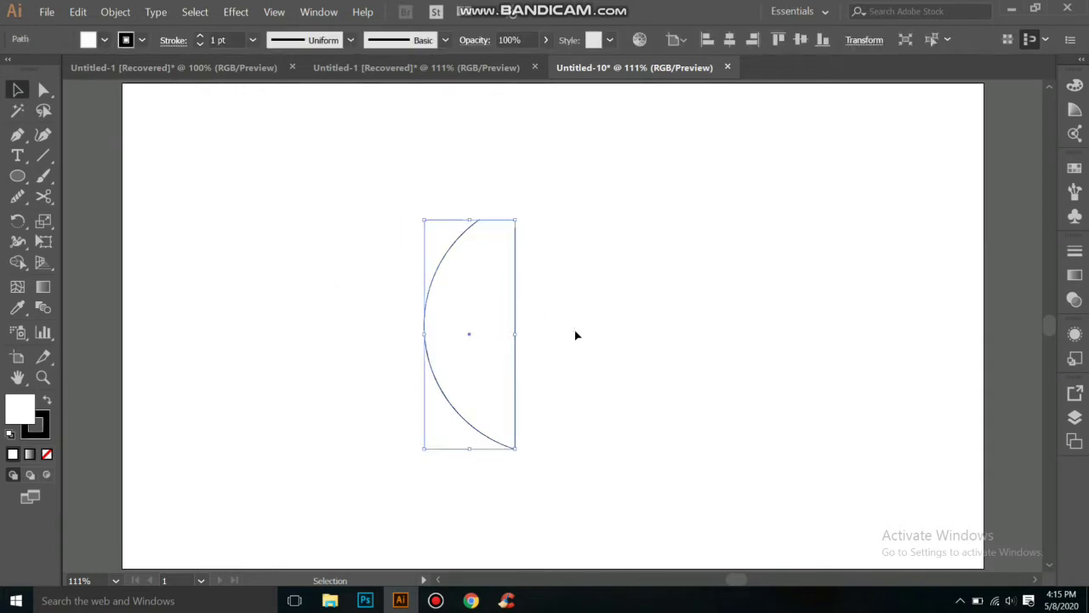
pyautogui.click(200, 36)
pyautogui.click(200, 37)
pyautogui.click(200, 36)
pyautogui.click(201, 37)
pyautogui.click(201, 36)
pyautogui.click(201, 37)
pyautogui.click(200, 37)
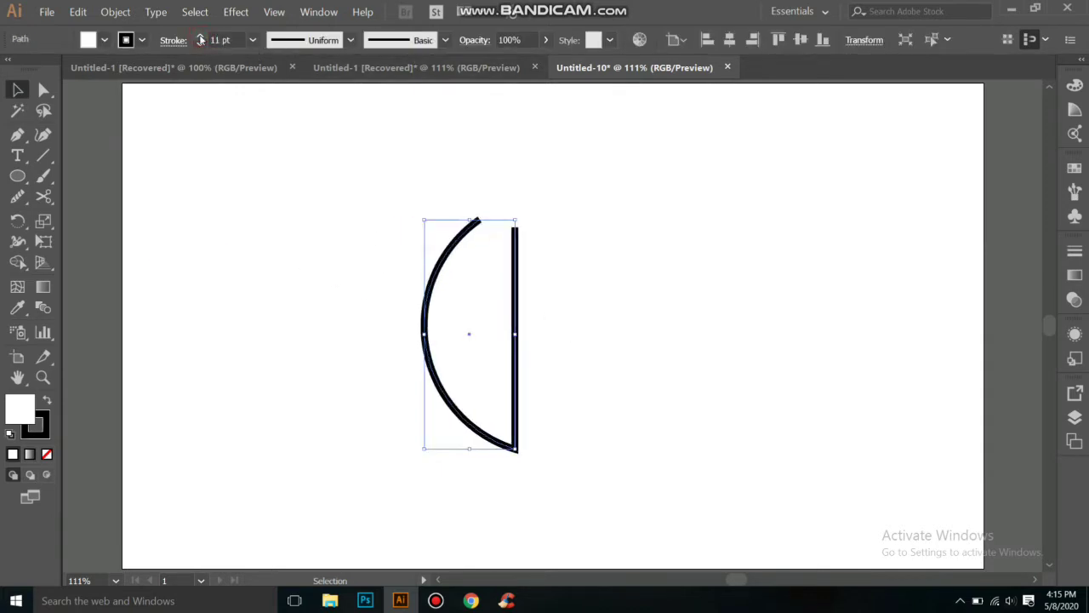
pyautogui.click(201, 38)
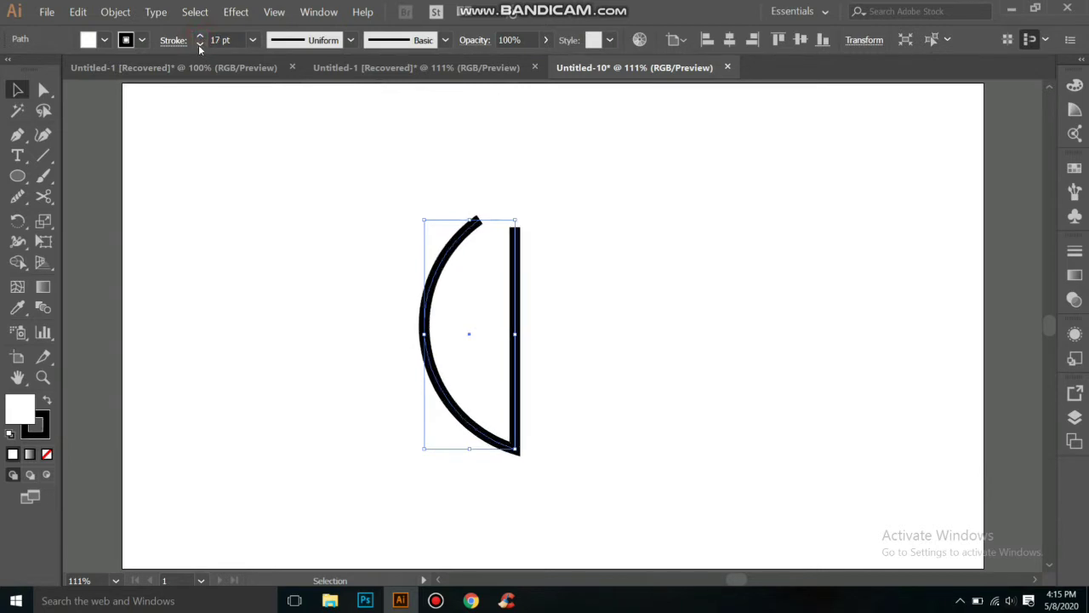
pyautogui.click(200, 44)
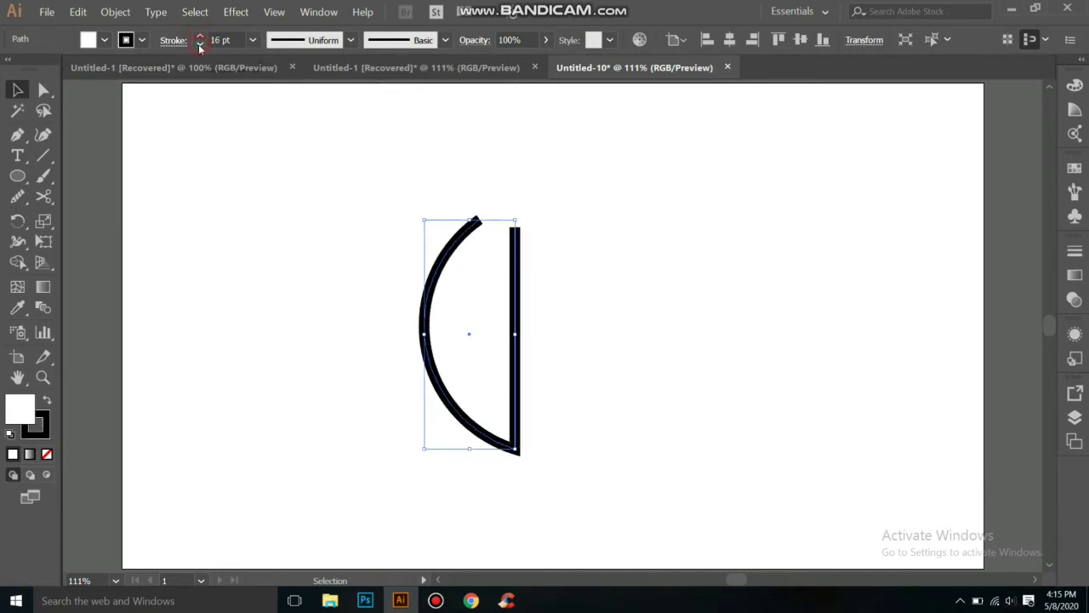
pyautogui.click(165, 206)
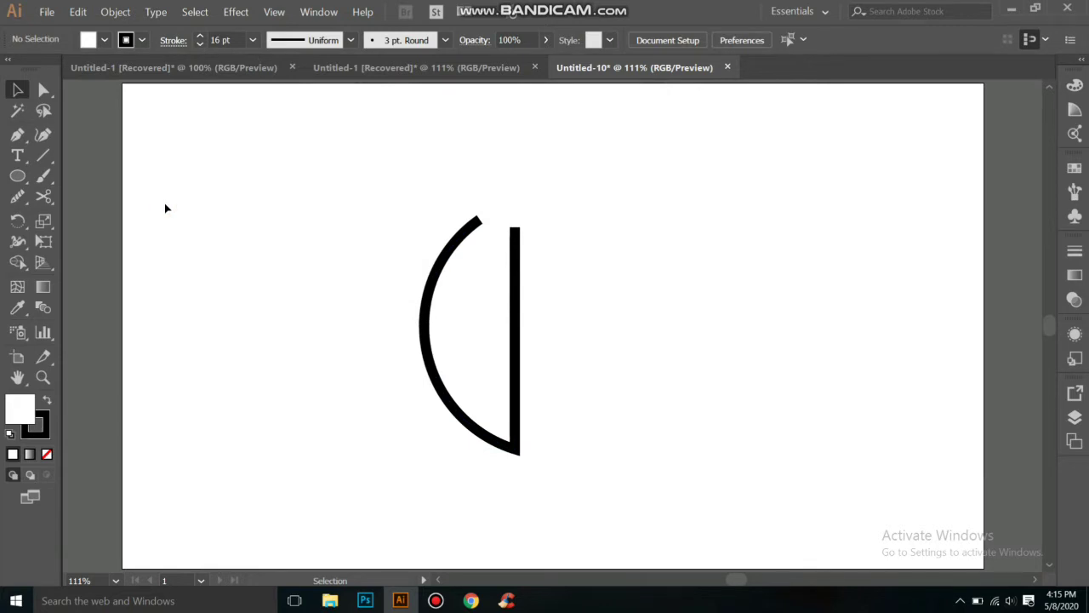
# - Expand the thick arc and line stroke into outlined shapes with Object > Expand
pyautogui.click(44, 89)
pyautogui.click(477, 240)
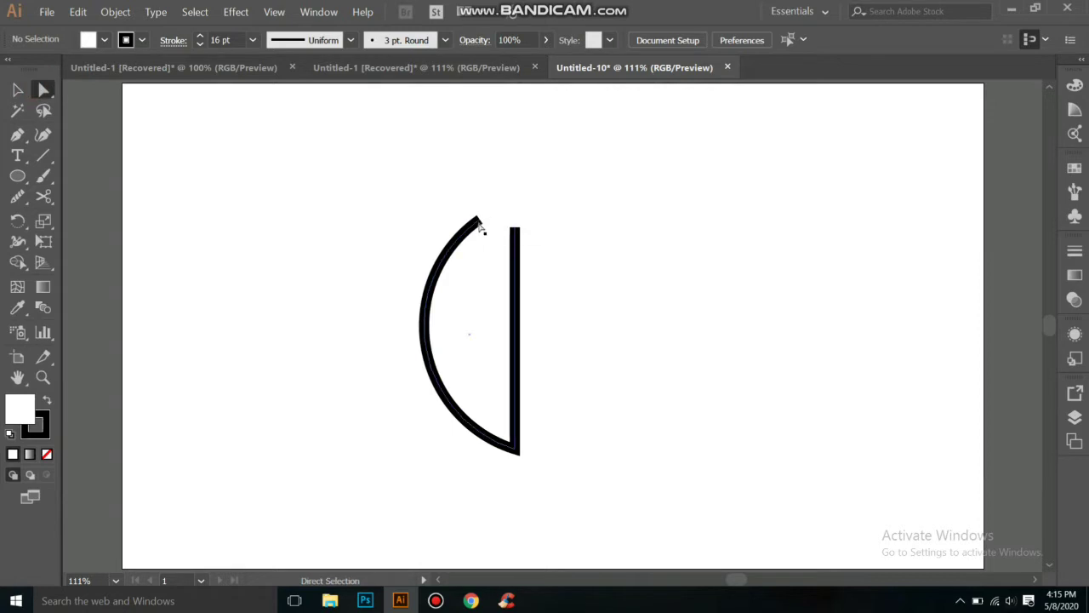
pyautogui.click(433, 275)
pyautogui.click(111, 13)
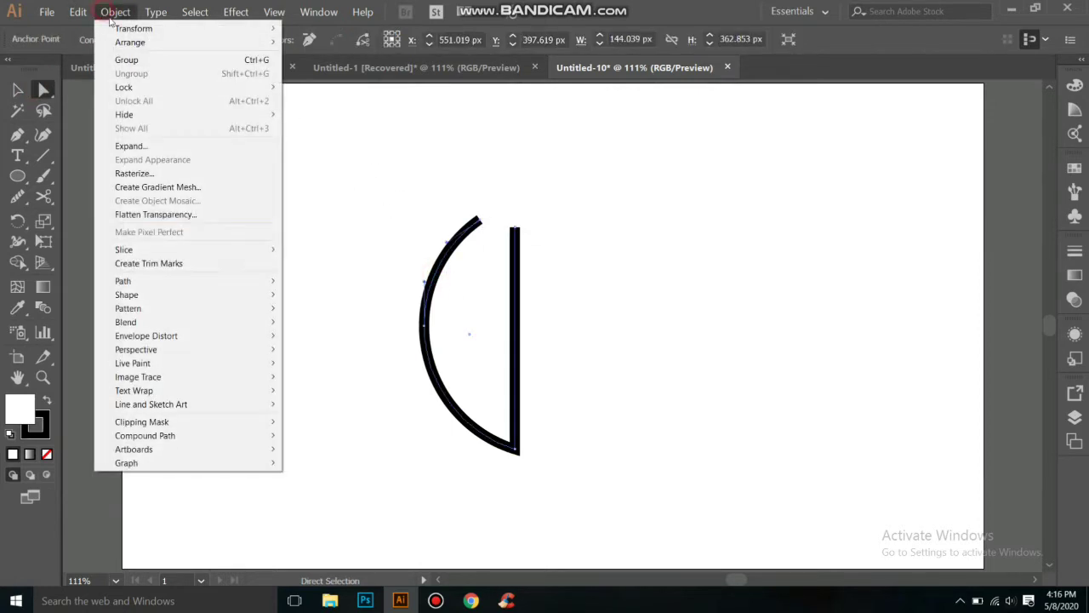
pyautogui.click(148, 146)
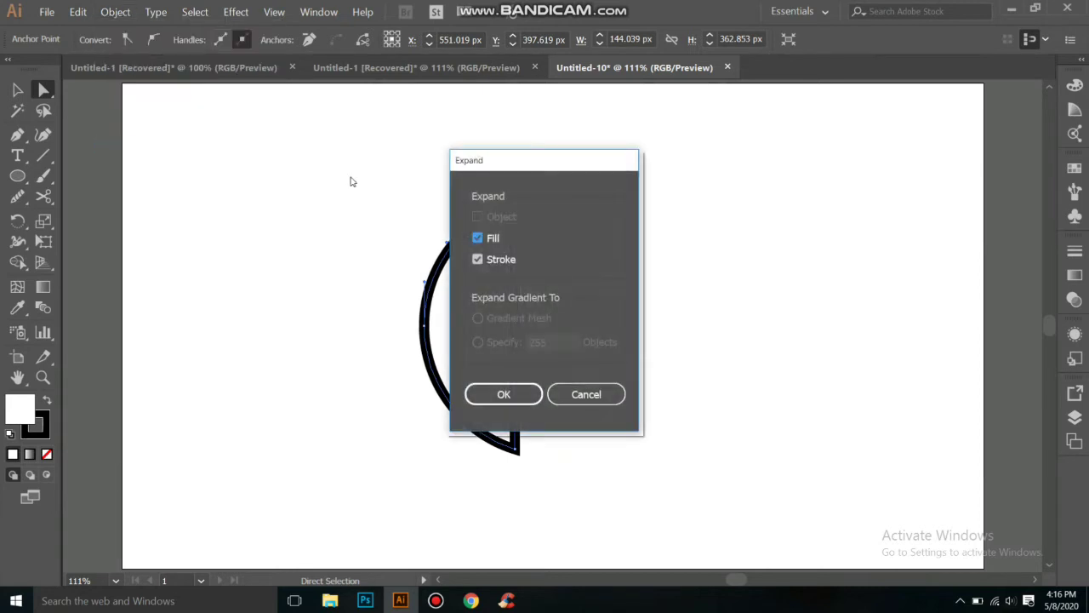
pyautogui.click(493, 391)
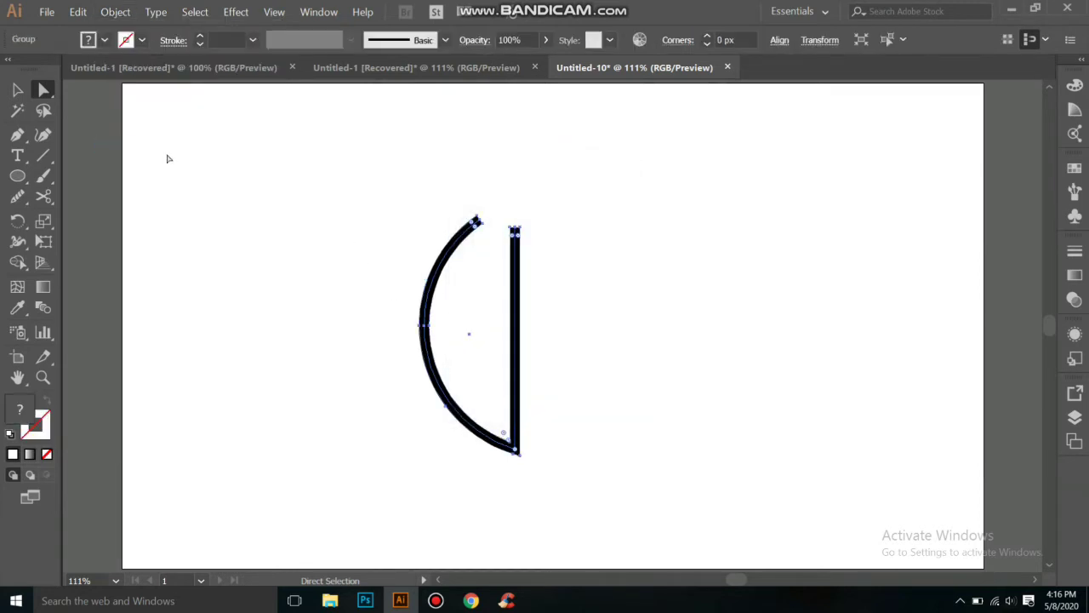
# - Marquee-select the expanded arc and bar together, then switch to Direct Selection
pyautogui.click(17, 89)
pyautogui.click(253, 236)
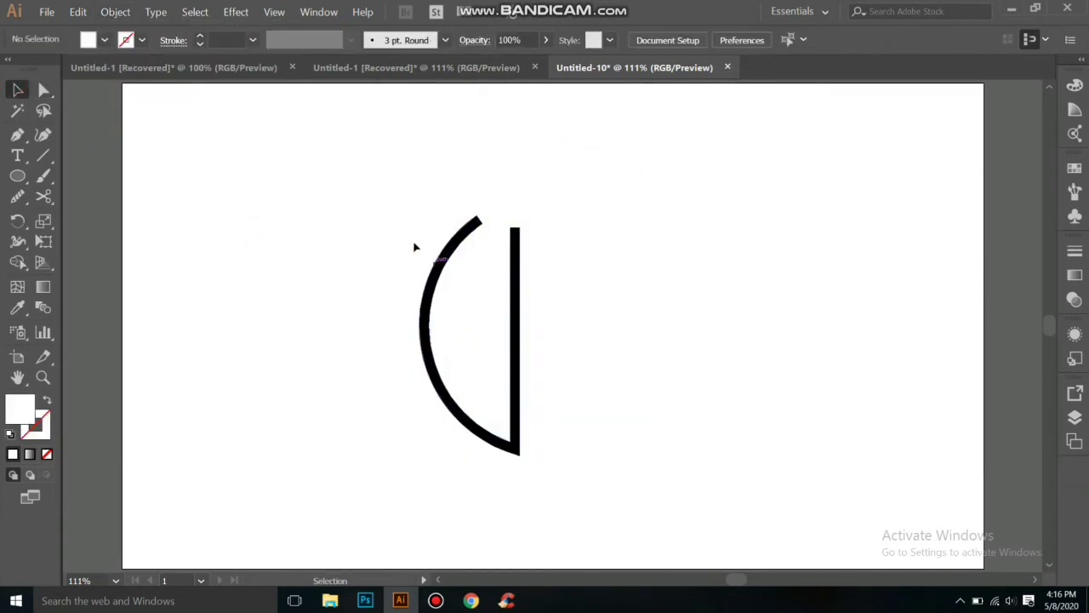
pyautogui.moveTo(415, 242); pyautogui.dragTo(538, 354)
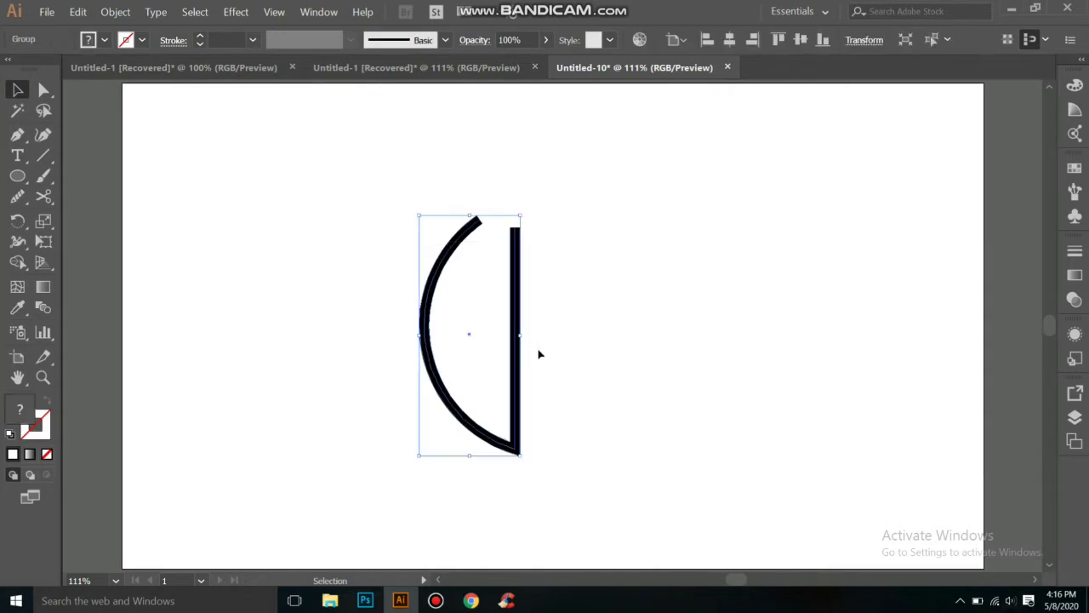
pyautogui.click(116, 12)
pyautogui.click(155, 138)
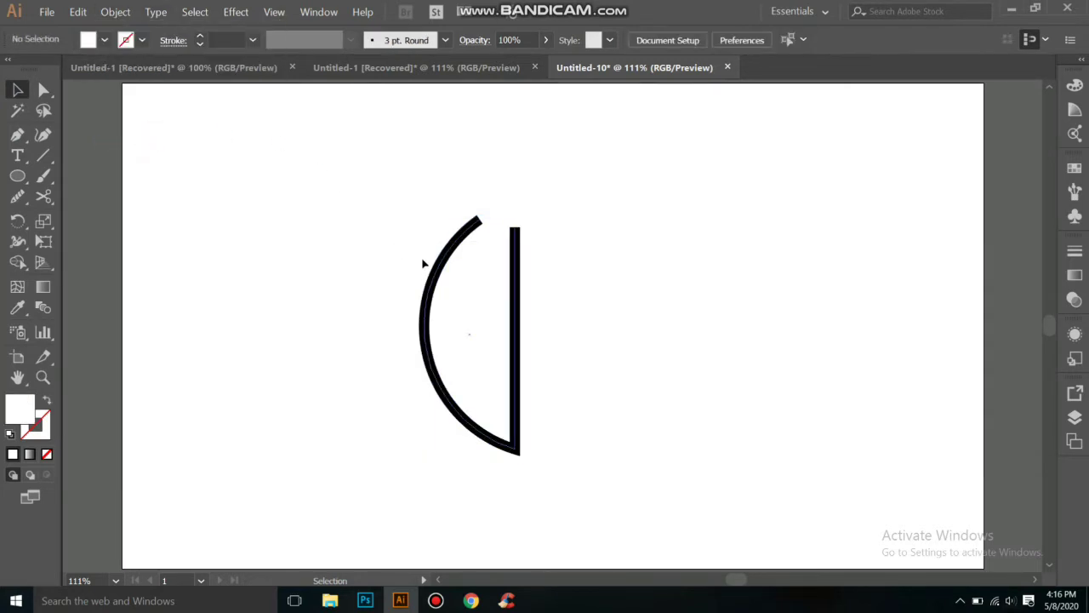
pyautogui.moveTo(377, 219); pyautogui.dragTo(569, 392)
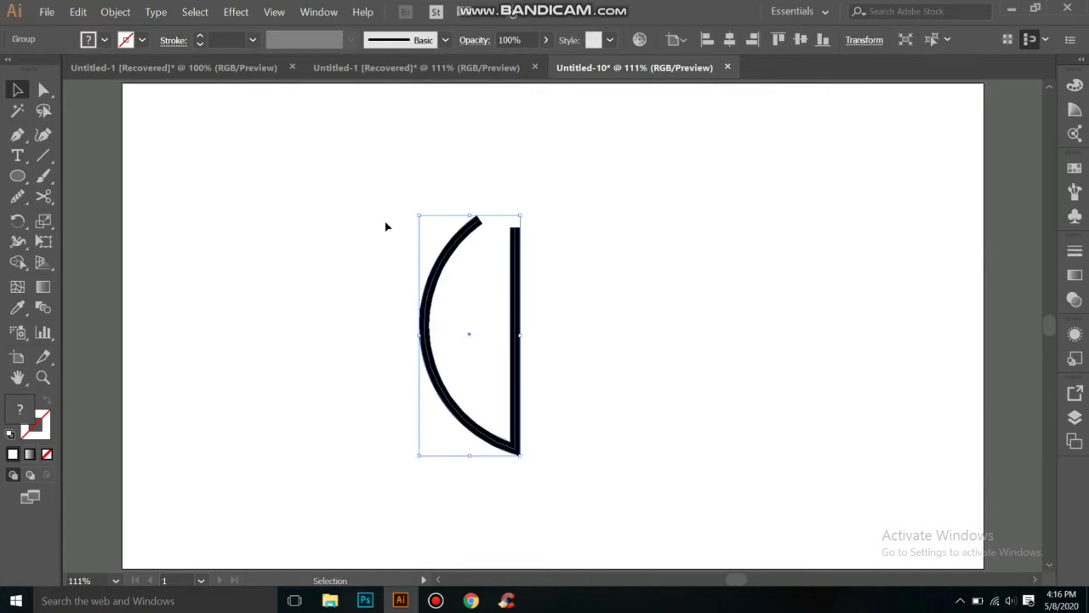
pyautogui.click(116, 12)
pyautogui.click(167, 152)
pyautogui.click(43, 89)
# - Zoom in and pull the tall bar's top-left anchor down into a slant
pyautogui.hotkey('ctrl', '=')
pyautogui.hotkey('ctrl', '=')
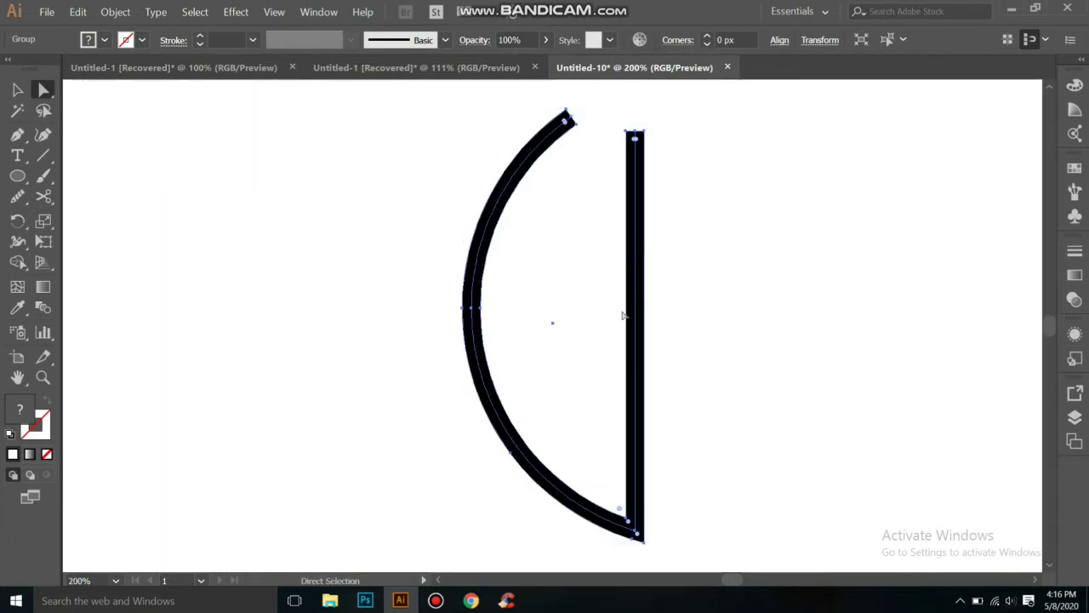
pyautogui.click(631, 134)
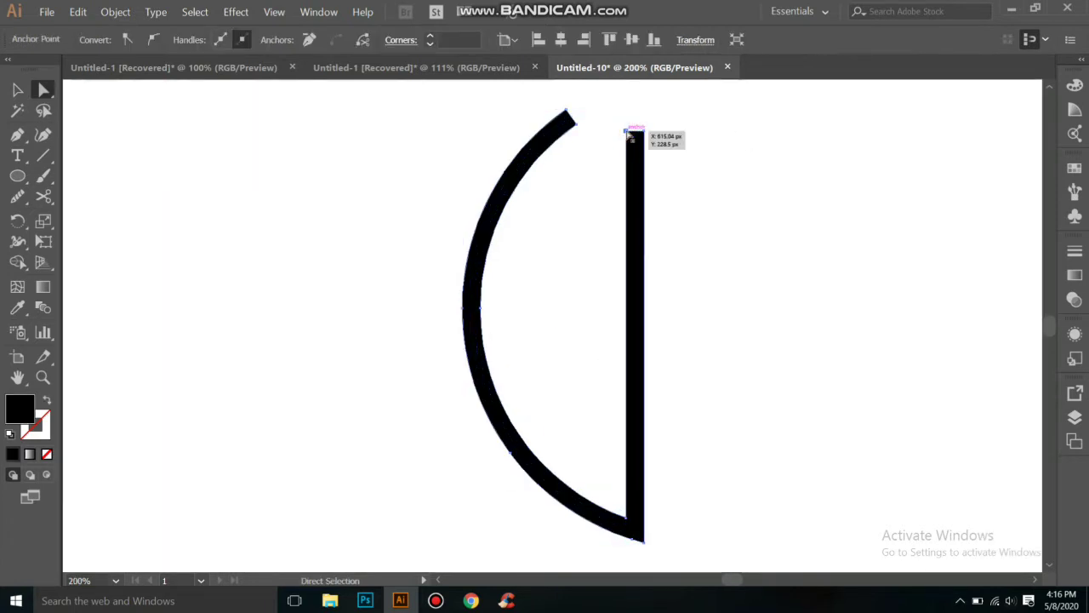
pyautogui.moveTo(630, 135); pyautogui.dragTo(631, 136)
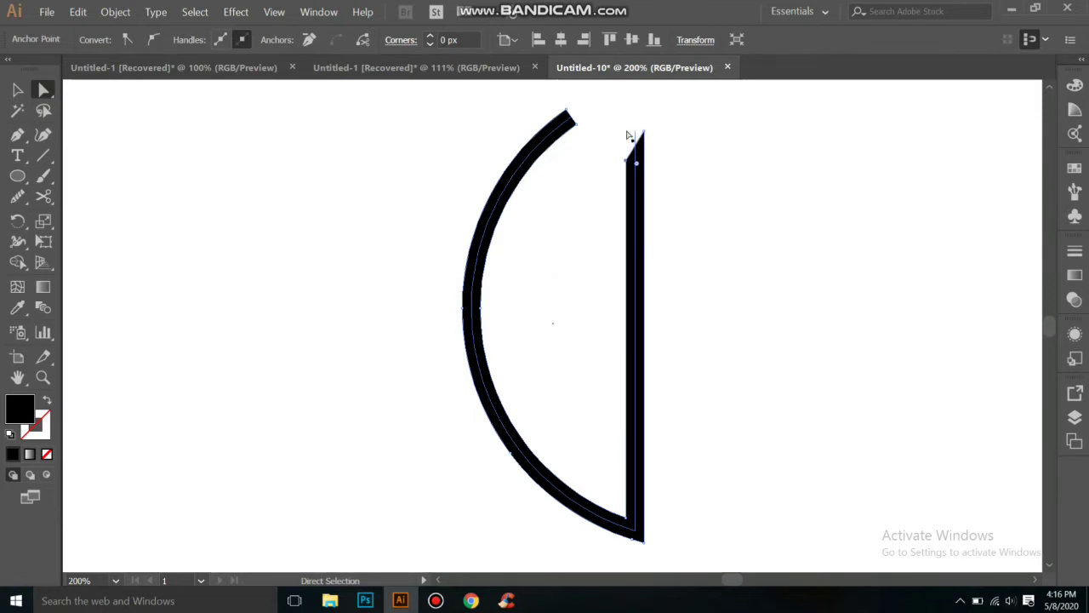
pyautogui.click(651, 185)
# - Reshape the arc's upper end by nudging its top anchor and adjusting the curve handle
pyautogui.click(639, 136)
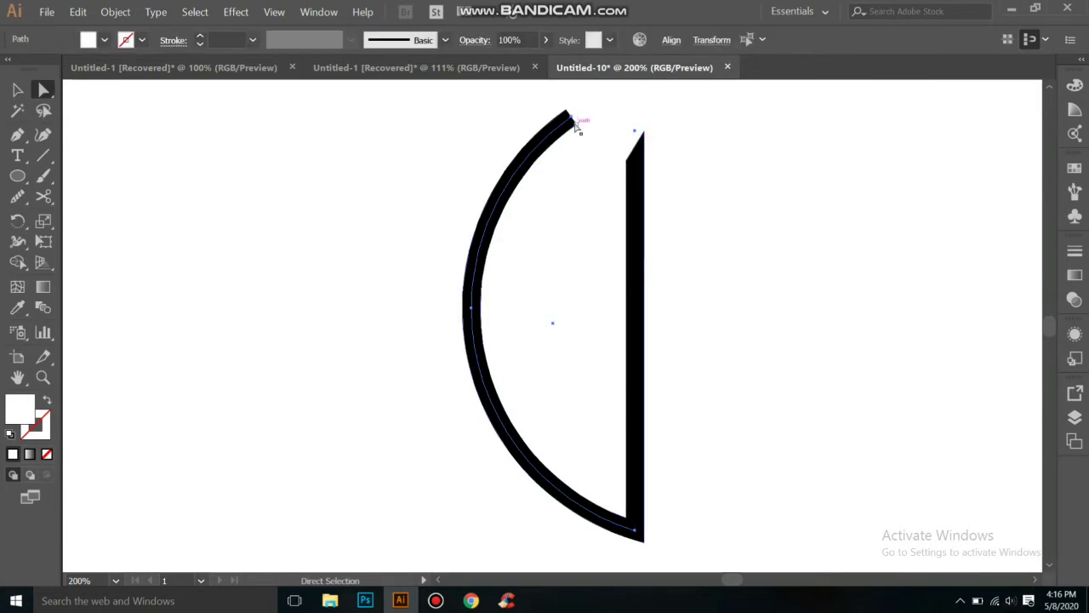
pyautogui.moveTo(569, 114); pyautogui.dragTo(568, 116)
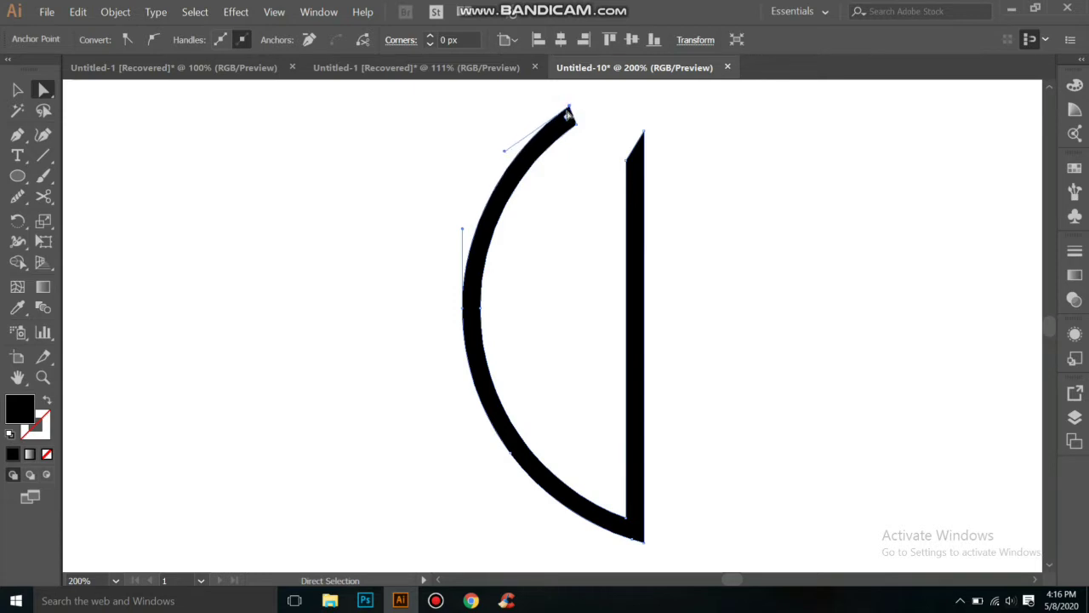
pyautogui.moveTo(568, 115); pyautogui.dragTo(568, 115)
pyautogui.press('Up')
pyautogui.press('Up')
pyautogui.press('Up')
pyautogui.press('Right')
pyautogui.press('Right')
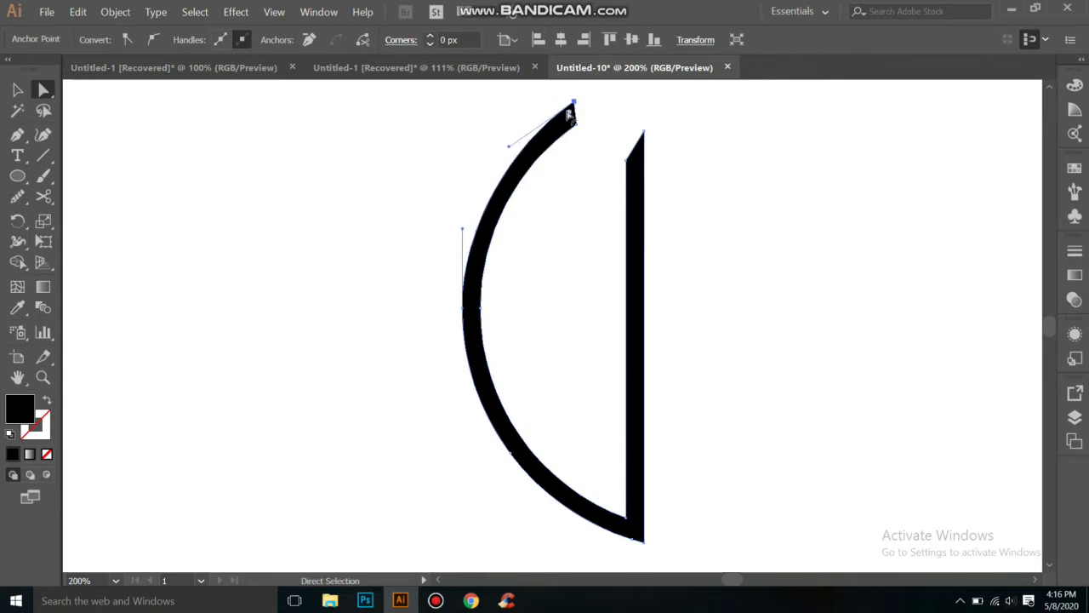
pyautogui.press('Up')
pyautogui.press('Down')
pyautogui.press('Down')
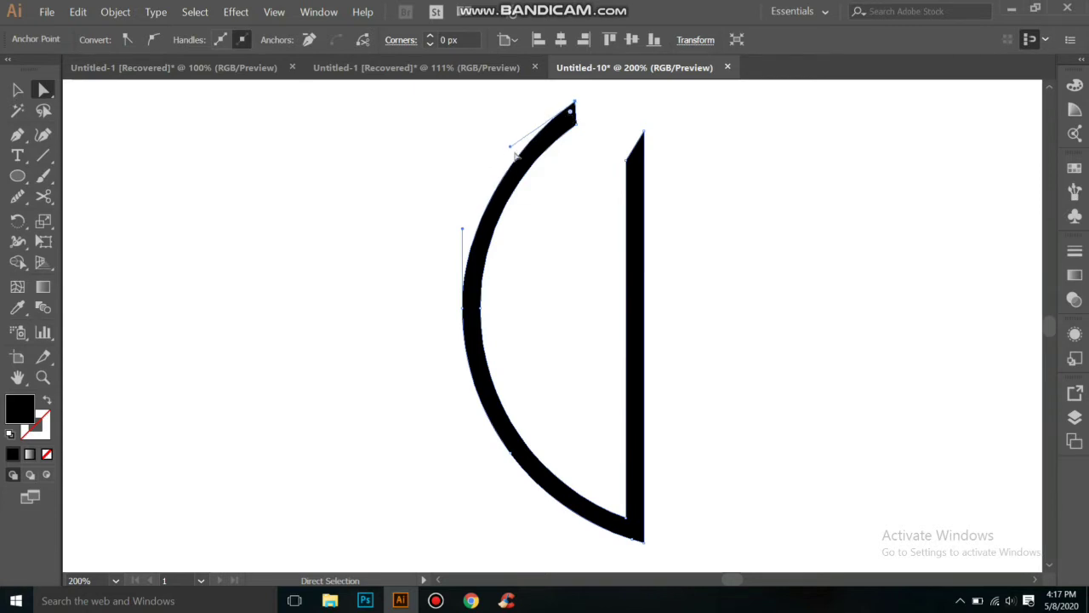
pyautogui.moveTo(510, 144); pyautogui.dragTo(503, 143)
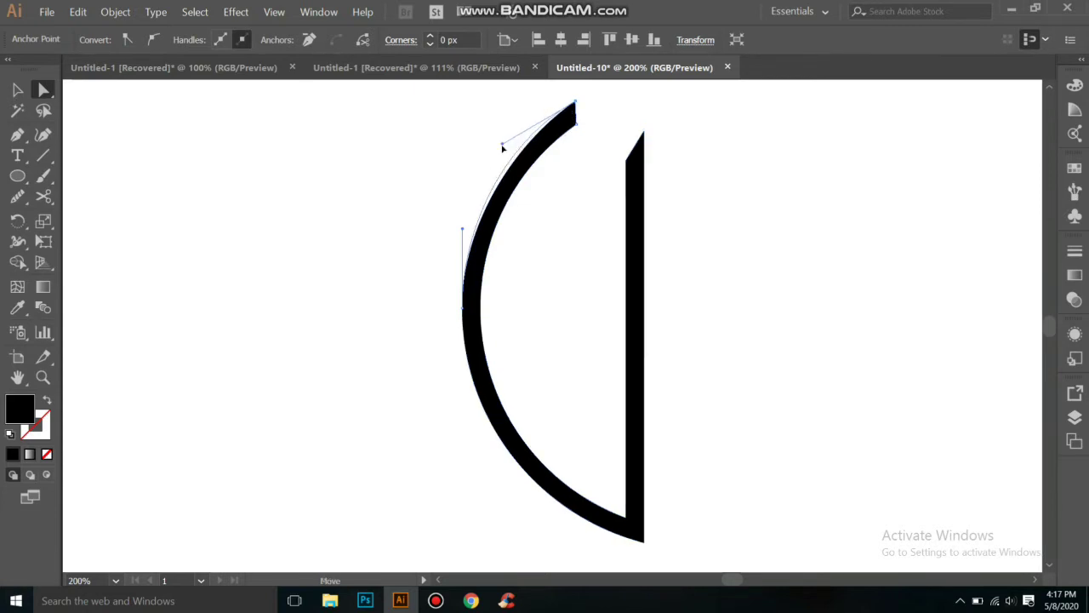
pyautogui.click(440, 170)
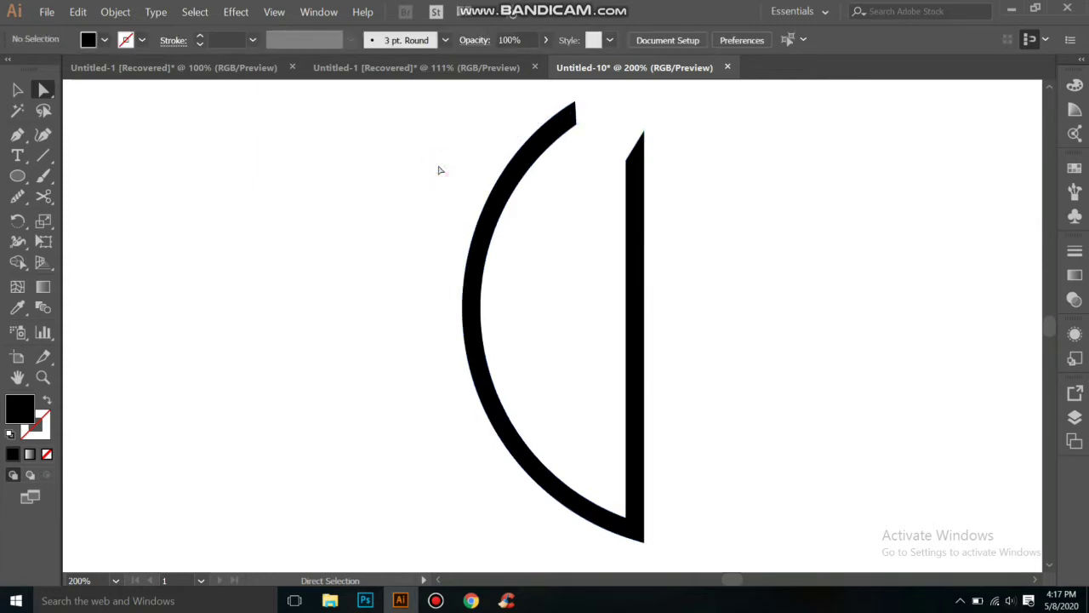
pyautogui.click(42, 156)
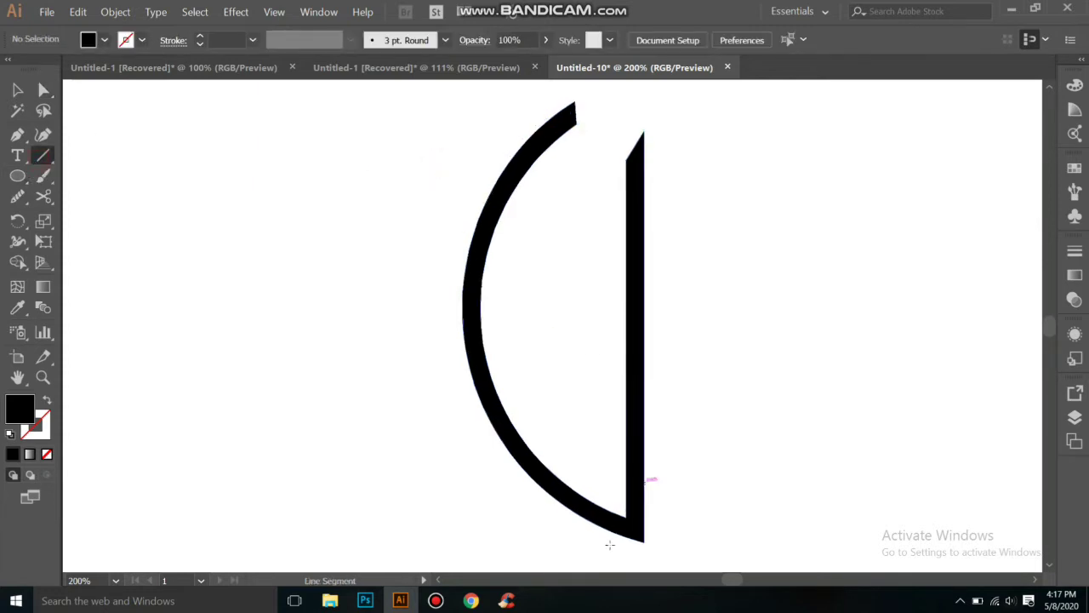
# - Draw a black vertical line inside the arc, nudge it up-left, and stroke it 16 pt
pyautogui.moveTo(581, 472); pyautogui.dragTo(583, 194)
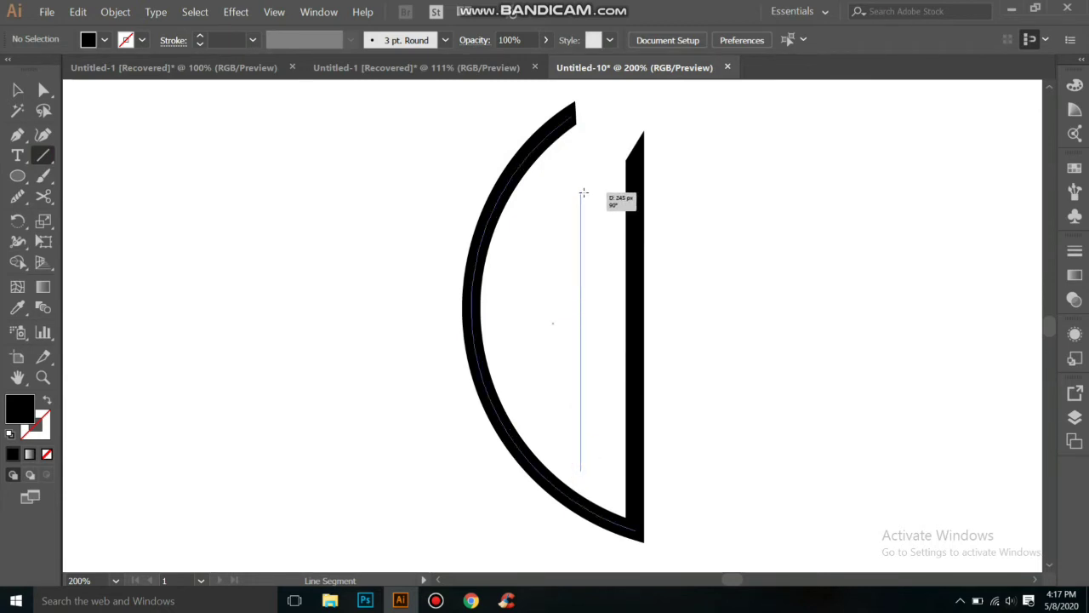
pyautogui.moveTo(583, 194); pyautogui.dragTo(583, 194)
pyautogui.click(17, 89)
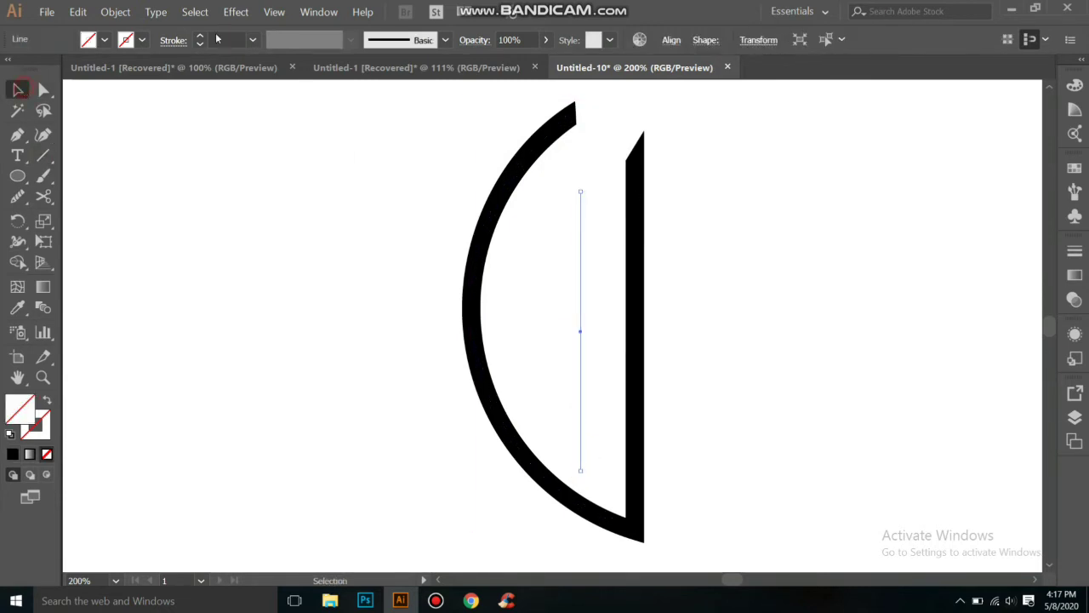
pyautogui.click(201, 36)
pyautogui.click(201, 37)
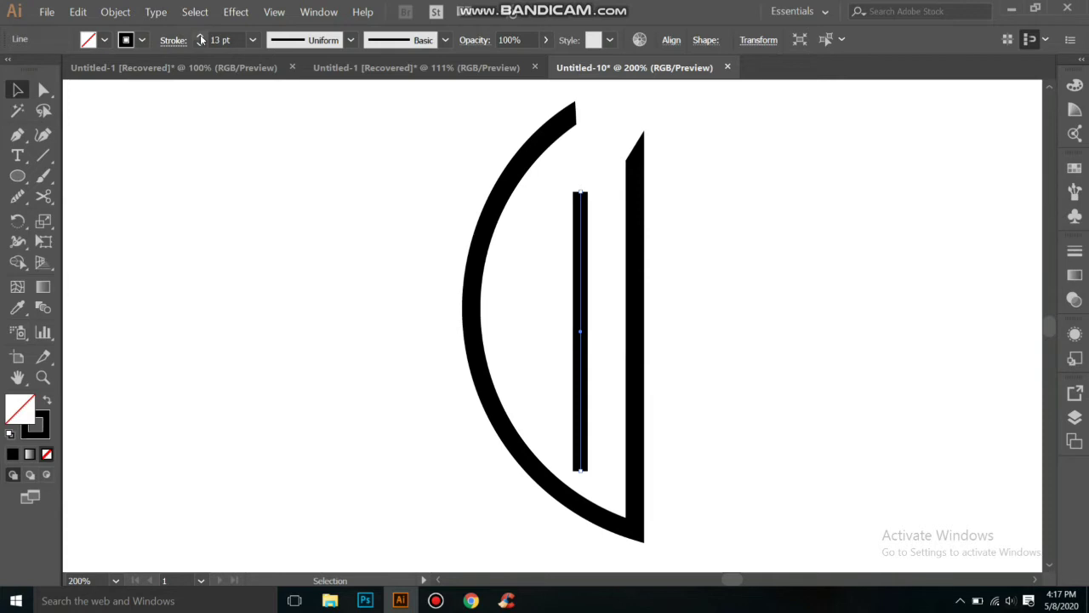
pyautogui.press('Up')
pyautogui.press('Up')
pyautogui.press('Up')
pyautogui.press('Up')
pyautogui.press('Up')
pyautogui.press('Up')
pyautogui.press('Up')
pyautogui.press('Left')
pyautogui.press('Left')
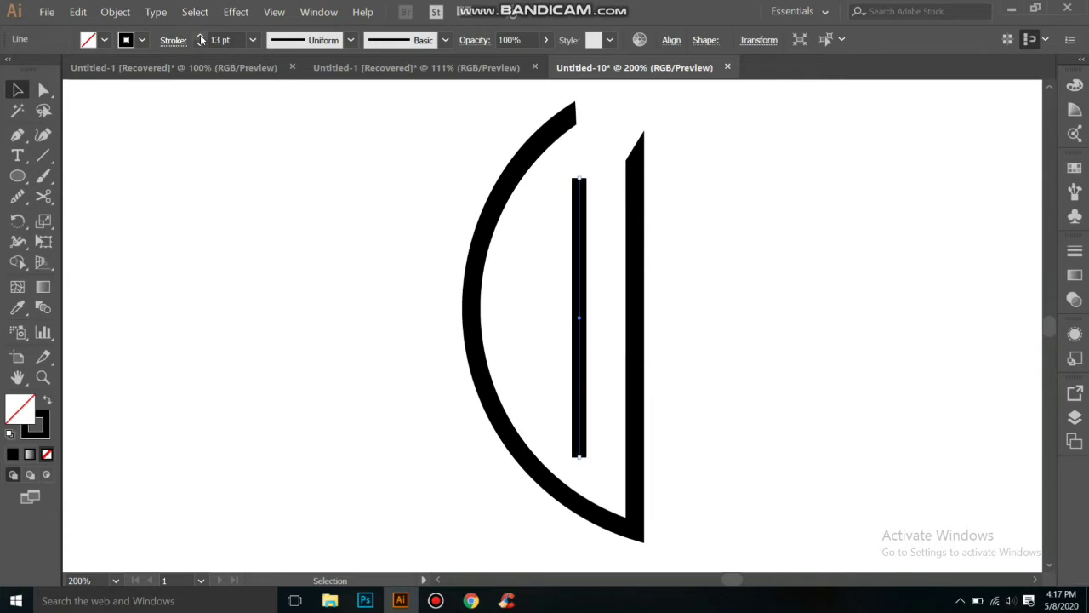
pyautogui.press('Left')
pyautogui.press('Left')
pyautogui.click(201, 37)
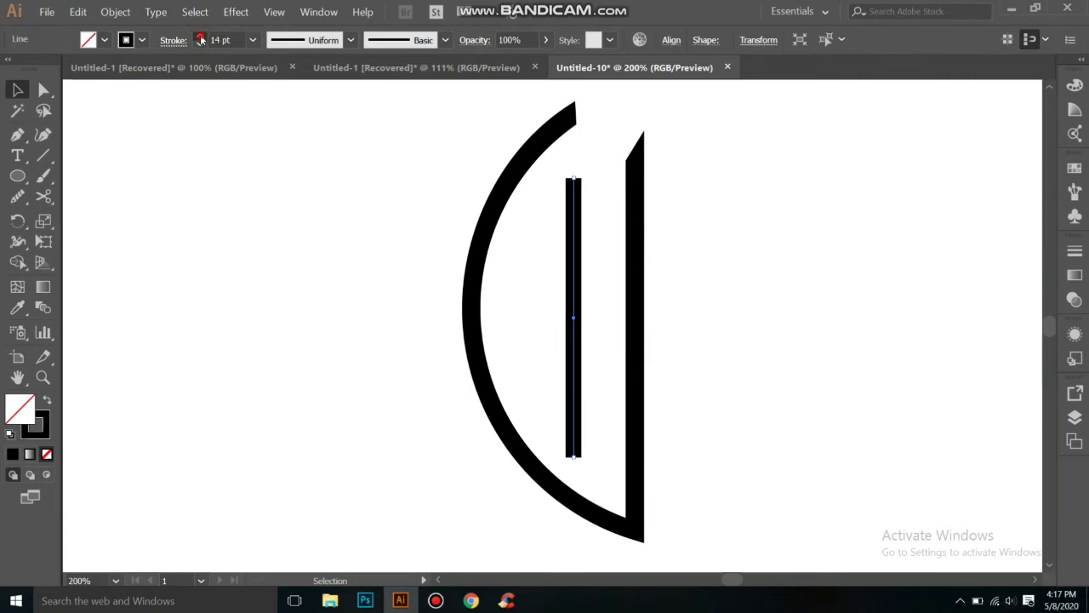
pyautogui.click(201, 38)
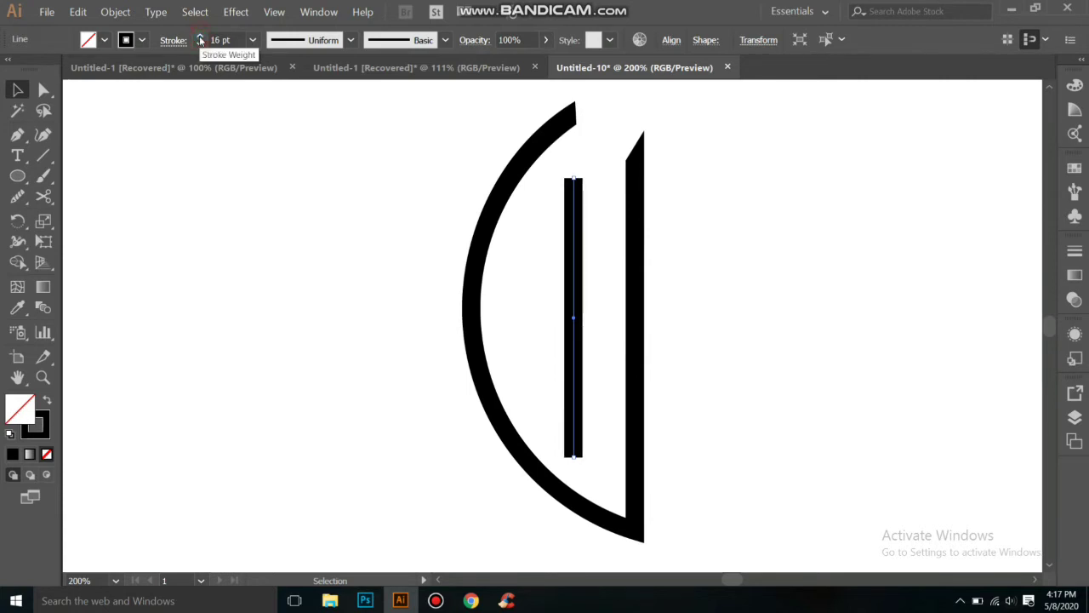
pyautogui.click(115, 12)
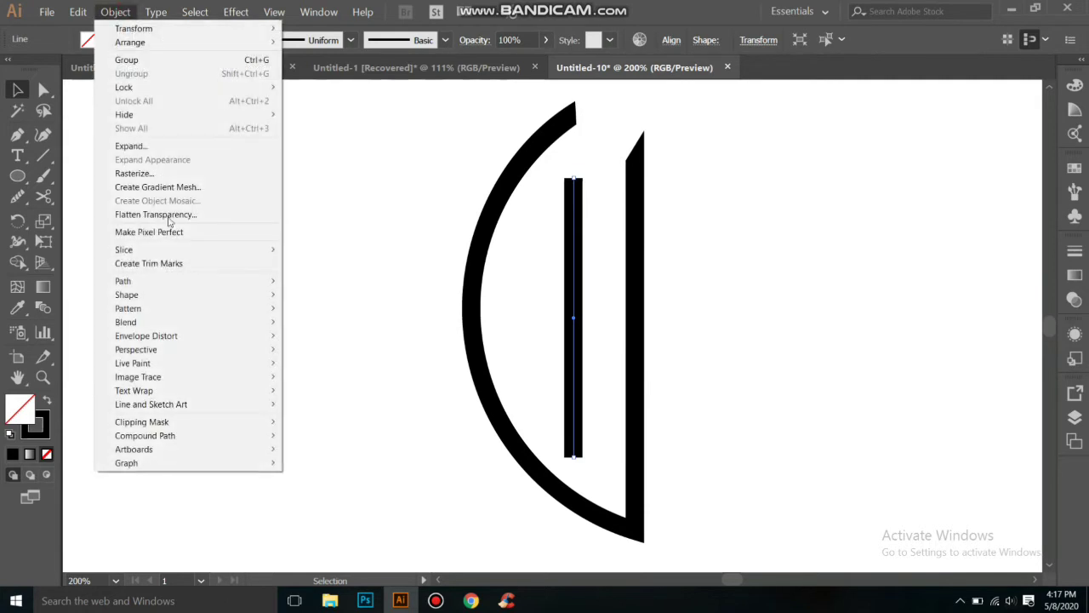
# - Expand the inner line into a shape and lower its top-left corner into a slant
pyautogui.click(190, 151)
pyautogui.click(494, 384)
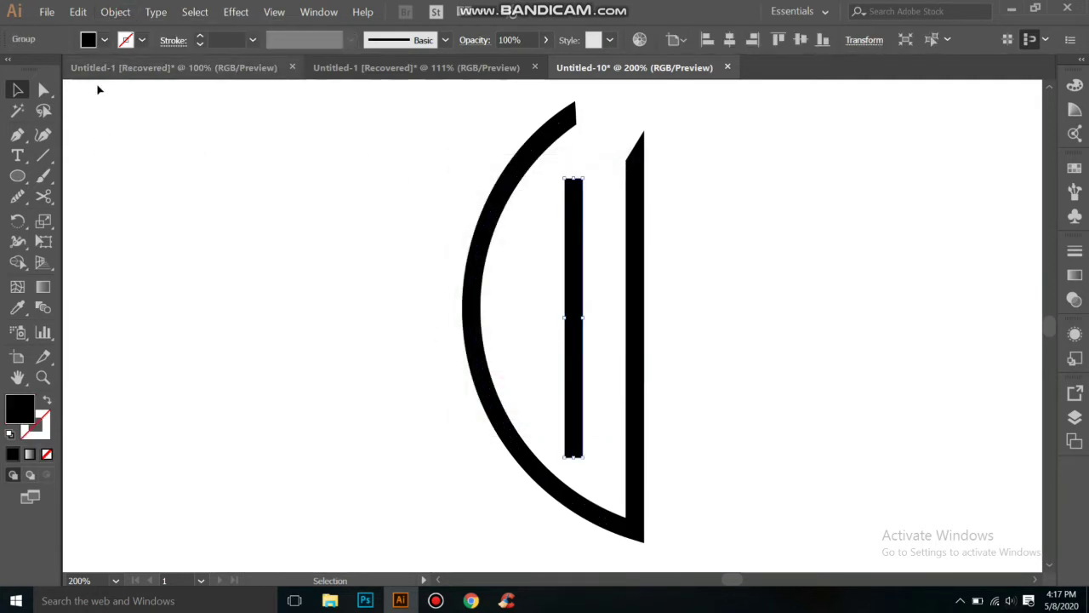
pyautogui.click(44, 90)
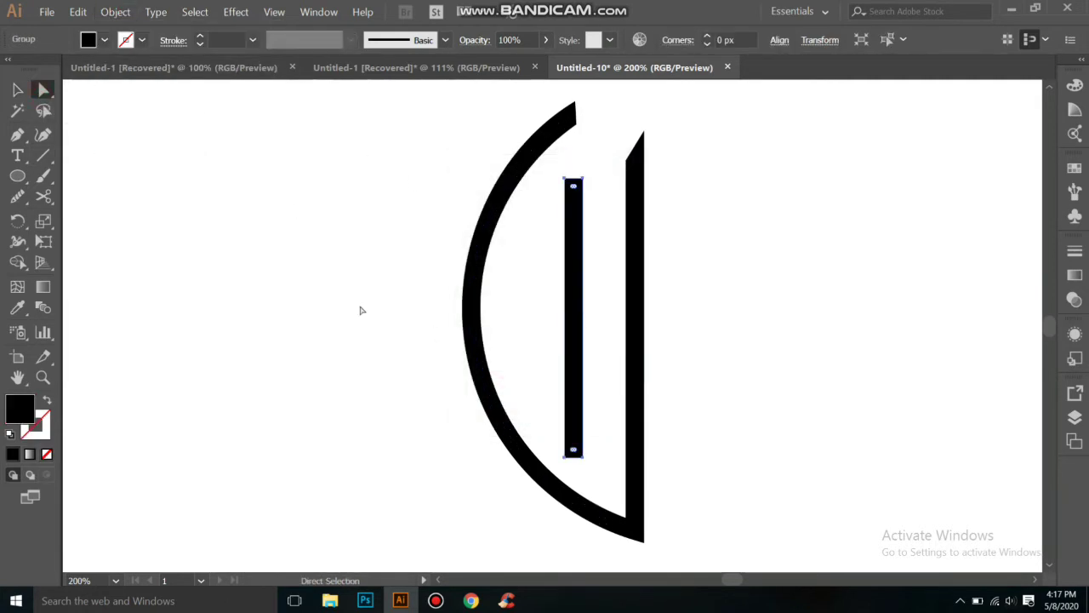
pyautogui.click(566, 180)
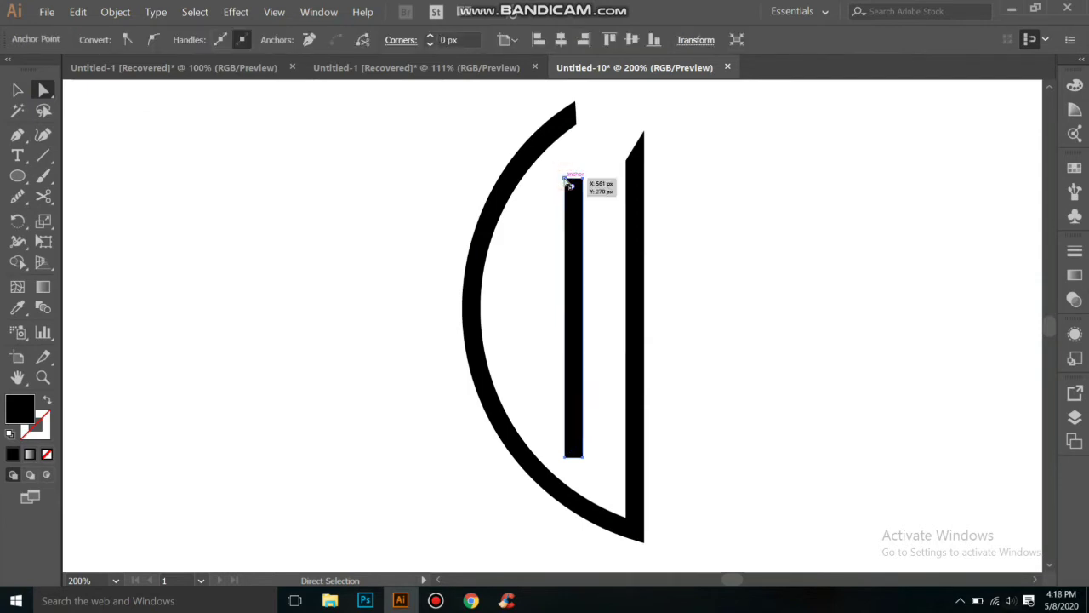
pyautogui.press('Down')
pyautogui.press('Down')
pyautogui.press('Down')
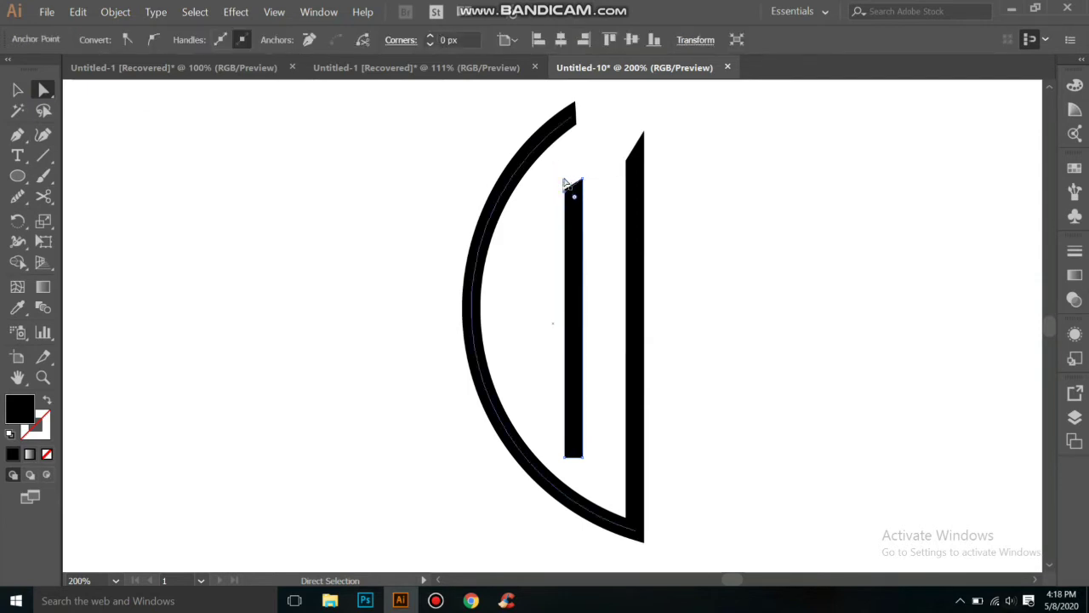
pyautogui.press('Down')
pyautogui.press('Down')
pyautogui.press('Down')
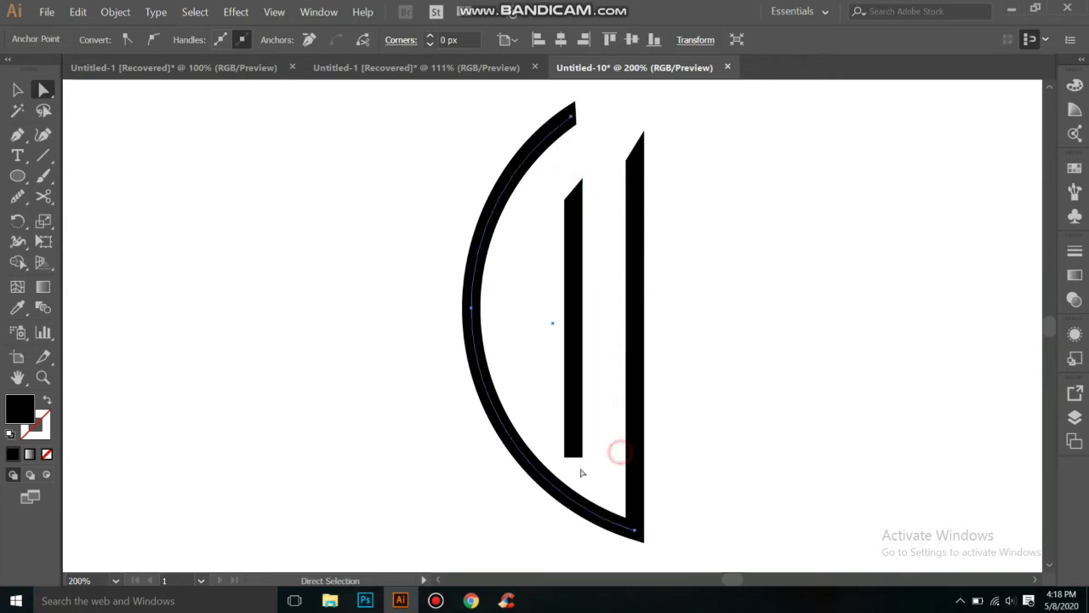
pyautogui.click(618, 452)
# - Slant the inner bar's bottom end by nudging its bottom corner upward
pyautogui.click(584, 458)
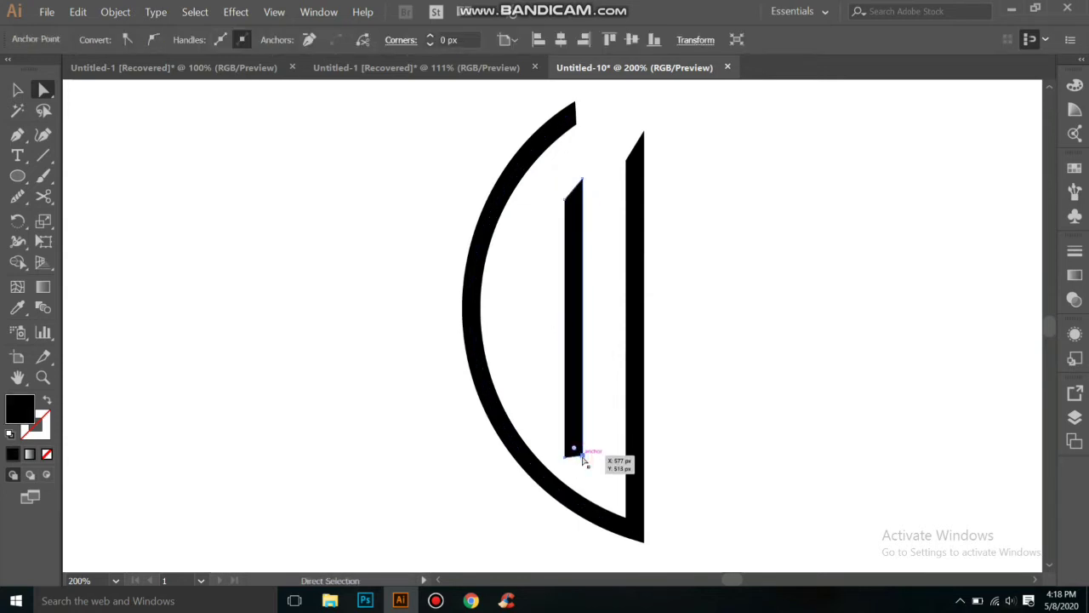
pyautogui.press('Up')
pyautogui.press('Up')
pyautogui.press('Up')
pyautogui.press('Up')
pyautogui.press('Up')
pyautogui.press('Up')
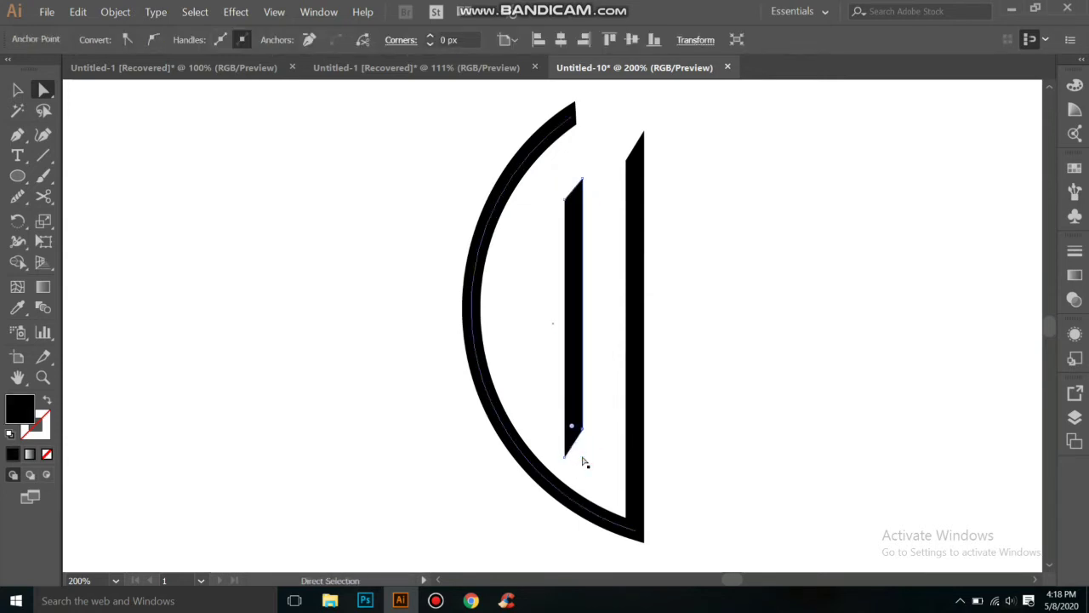
pyautogui.press('Down')
pyautogui.press('Down')
pyautogui.press('Down')
pyautogui.press('Down')
pyautogui.press('Down')
pyautogui.press('Down')
pyautogui.click(575, 449)
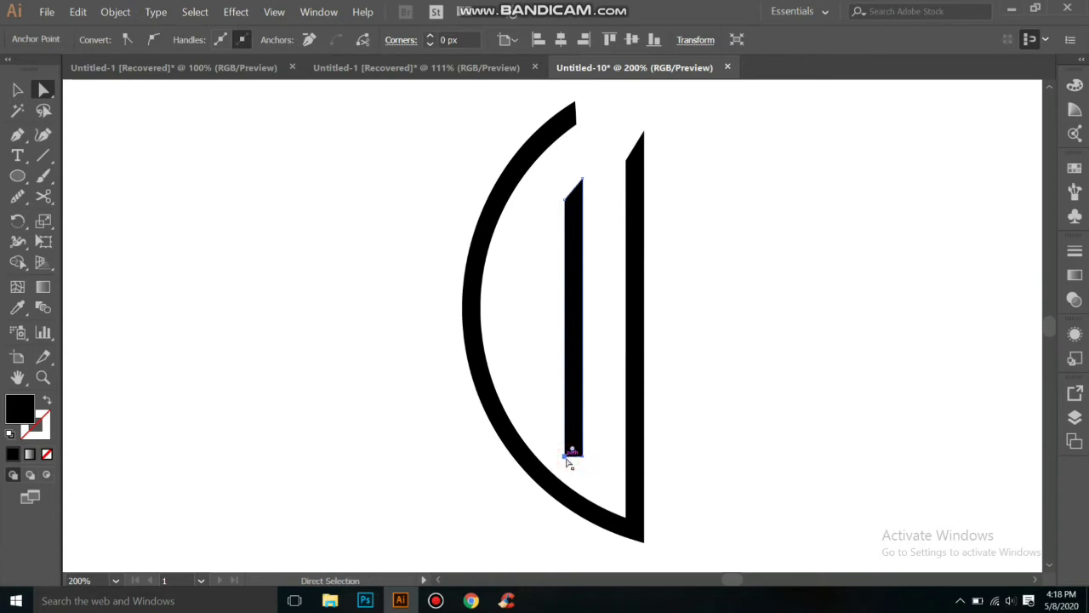
pyautogui.press('Up')
pyautogui.press('Up')
pyautogui.press('Up')
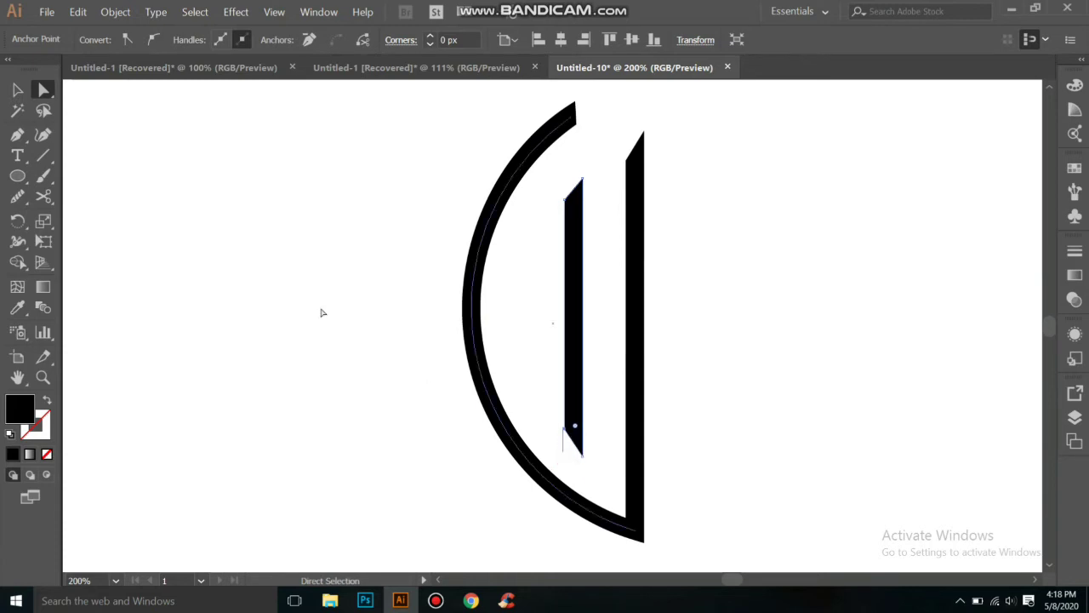
pyautogui.click(17, 89)
# - Select the half-logo and create a vertically reflected copy via Transform > Reflect
pyautogui.click(314, 240)
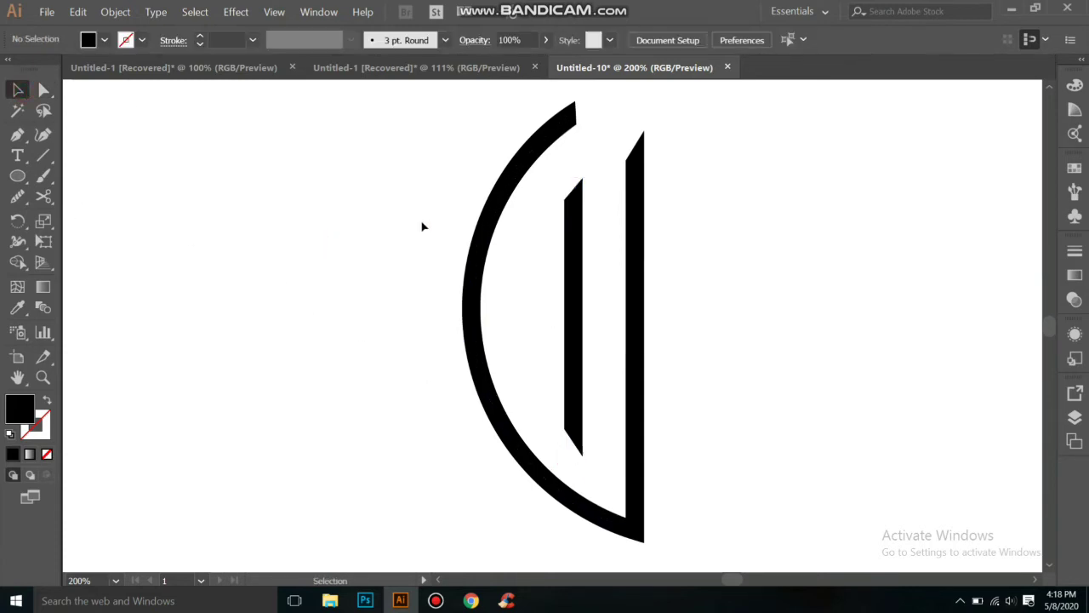
pyautogui.moveTo(438, 160); pyautogui.dragTo(722, 464)
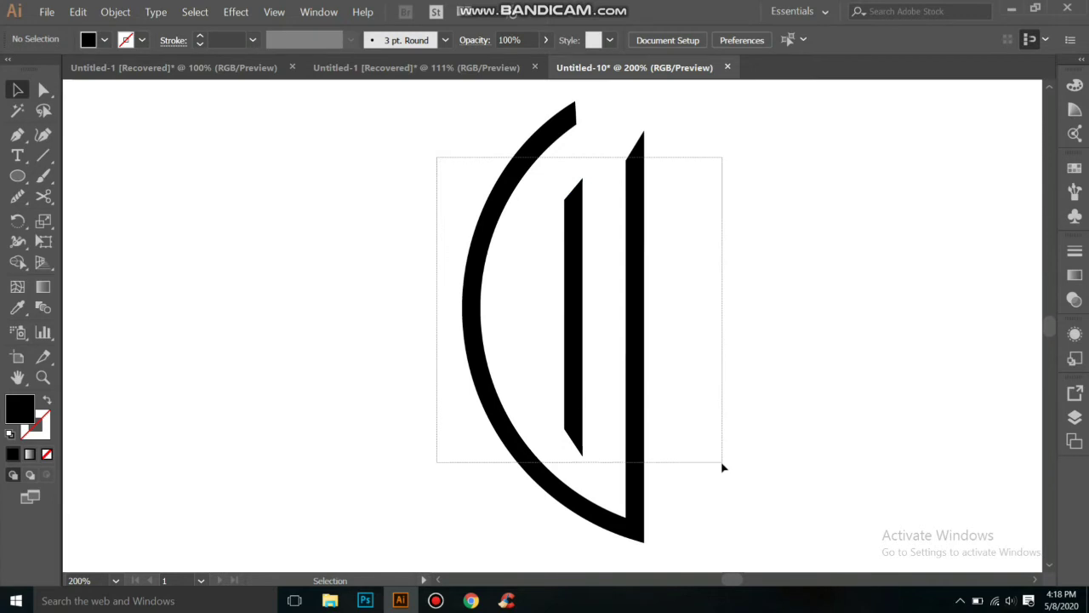
pyautogui.rightClick(533, 292)
pyautogui.moveTo(572, 394)
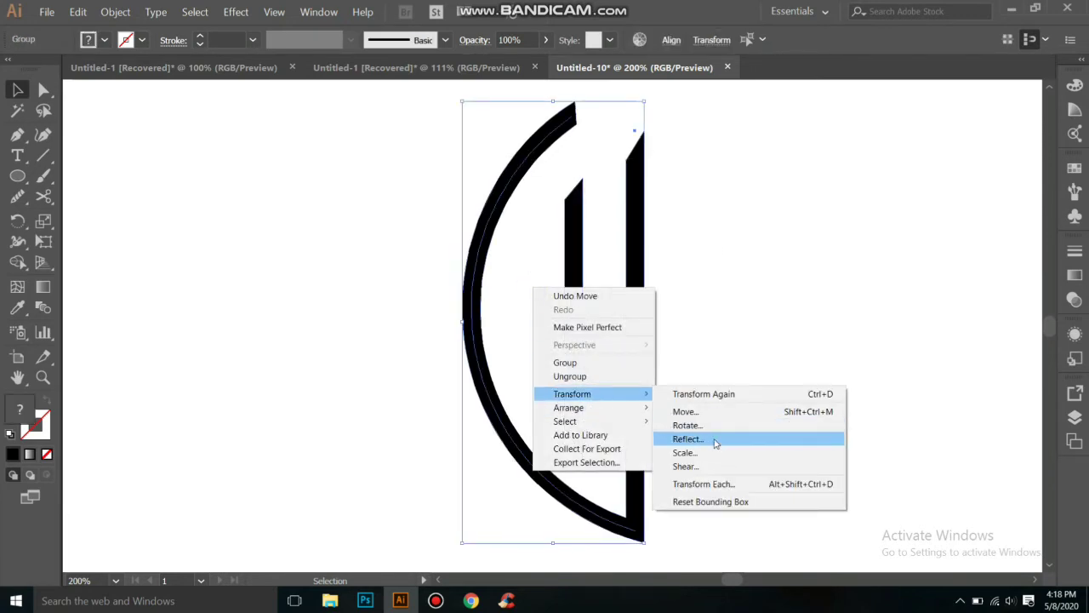
pyautogui.click(715, 441)
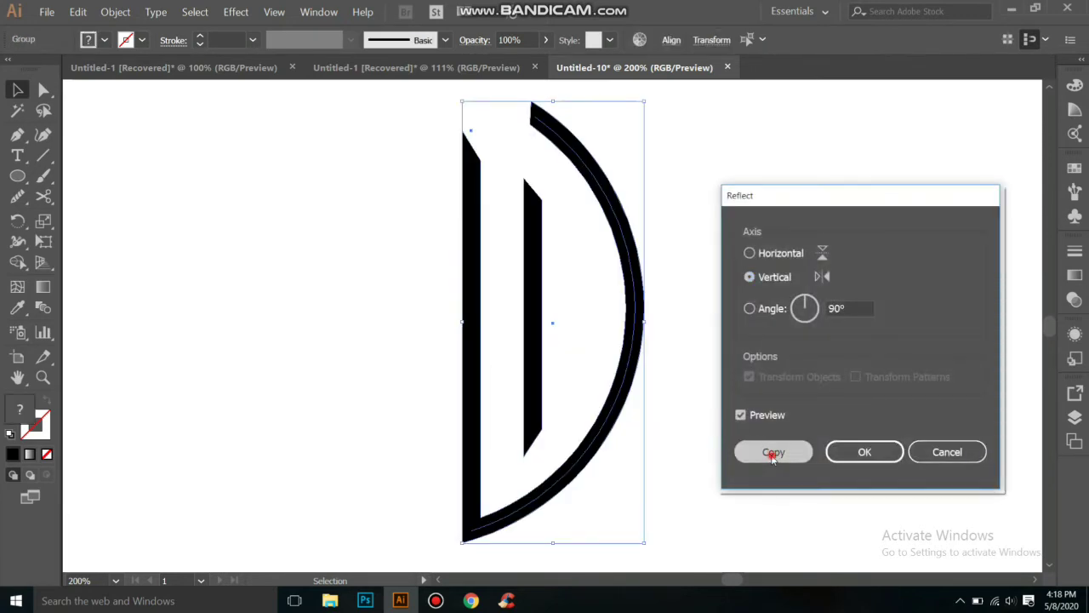
pyautogui.click(771, 451)
# - Nudge the mirrored right half rightward to leave a gap down the middle
pyautogui.press('Right')
pyautogui.press('Right')
pyautogui.press('Right')
pyautogui.press('Right')
pyautogui.press('Right')
pyautogui.press('Right')
pyautogui.press('Right')
pyautogui.press('Right')
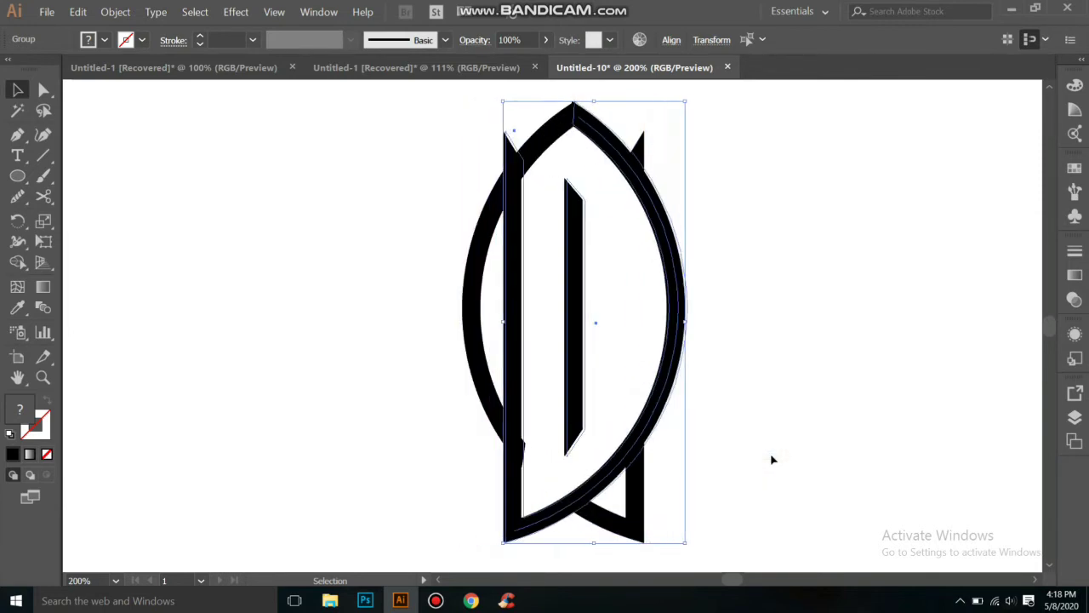
pyautogui.press('Right')
pyautogui.press('Right')
pyautogui.press('Right')
pyautogui.press('Right')
pyautogui.press('Right')
pyautogui.press('Right')
pyautogui.press('Right')
pyautogui.press('Right')
pyautogui.press('Right')
pyautogui.press('Right')
pyautogui.press('Right')
pyautogui.press('Right')
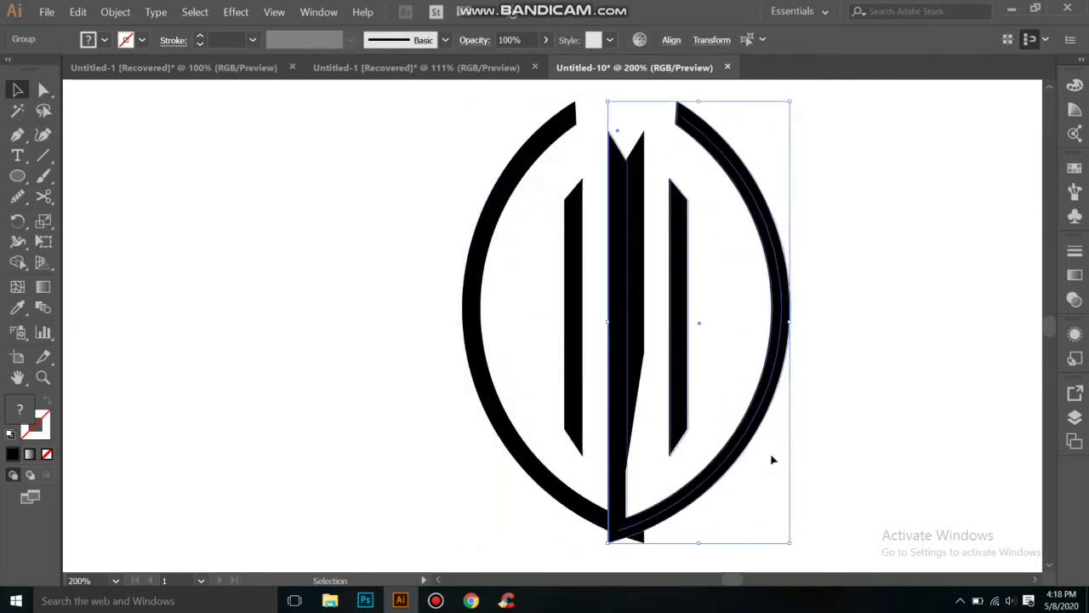
pyautogui.press('Right')
pyautogui.press('Right')
pyautogui.press('Right')
pyautogui.press('Right')
pyautogui.press('Right')
pyautogui.press('Right')
pyautogui.press('Right')
pyautogui.press('Right')
pyautogui.press('Right')
pyautogui.press('Right')
pyautogui.press('Right')
pyautogui.press('Right')
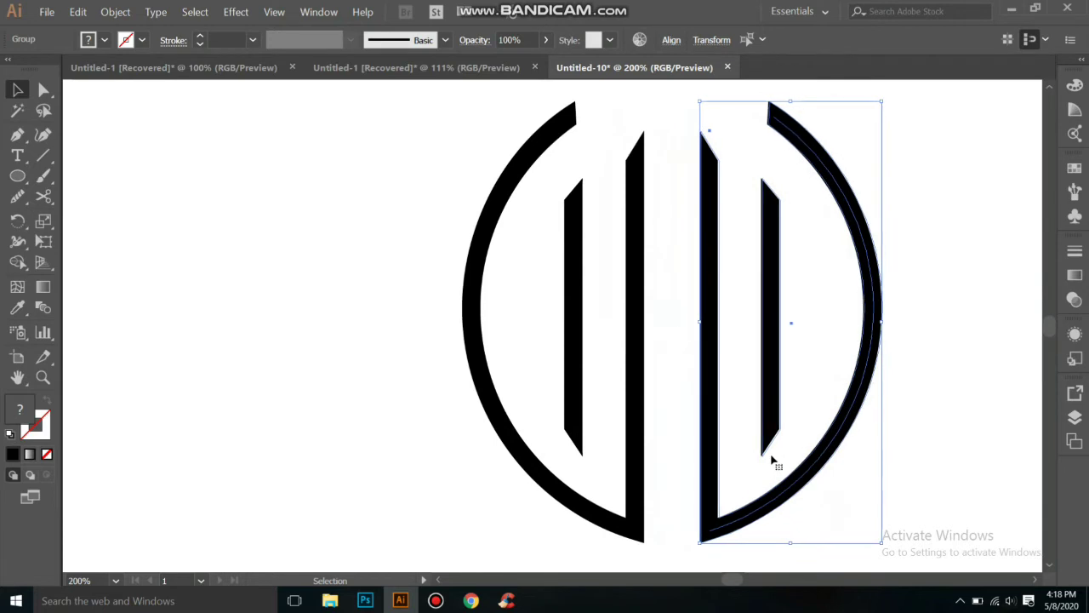
pyautogui.click(47, 454)
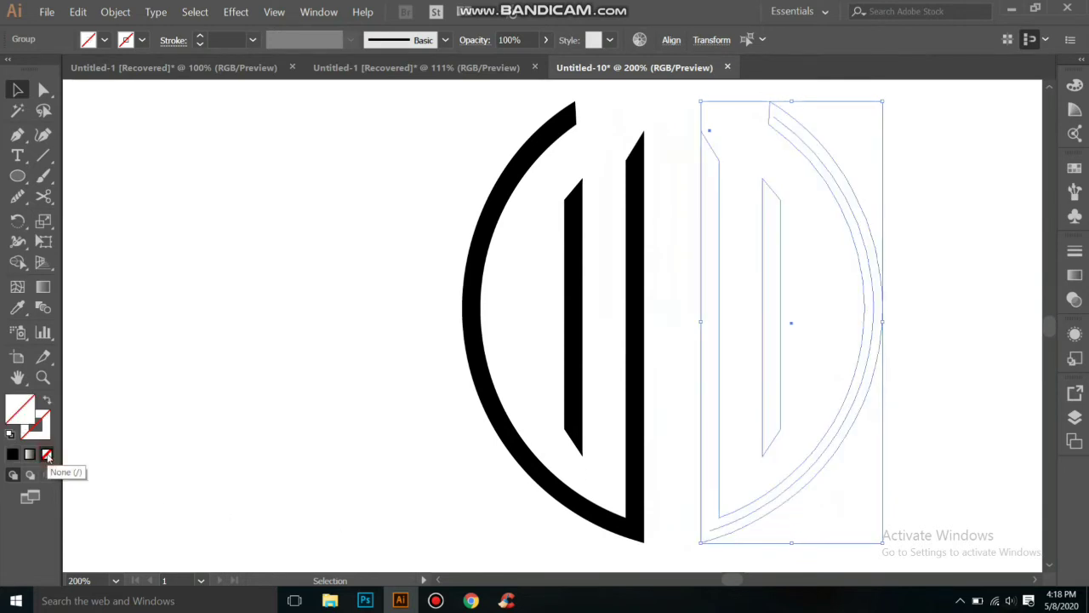
pyautogui.hotkey('ctrl', 'z')
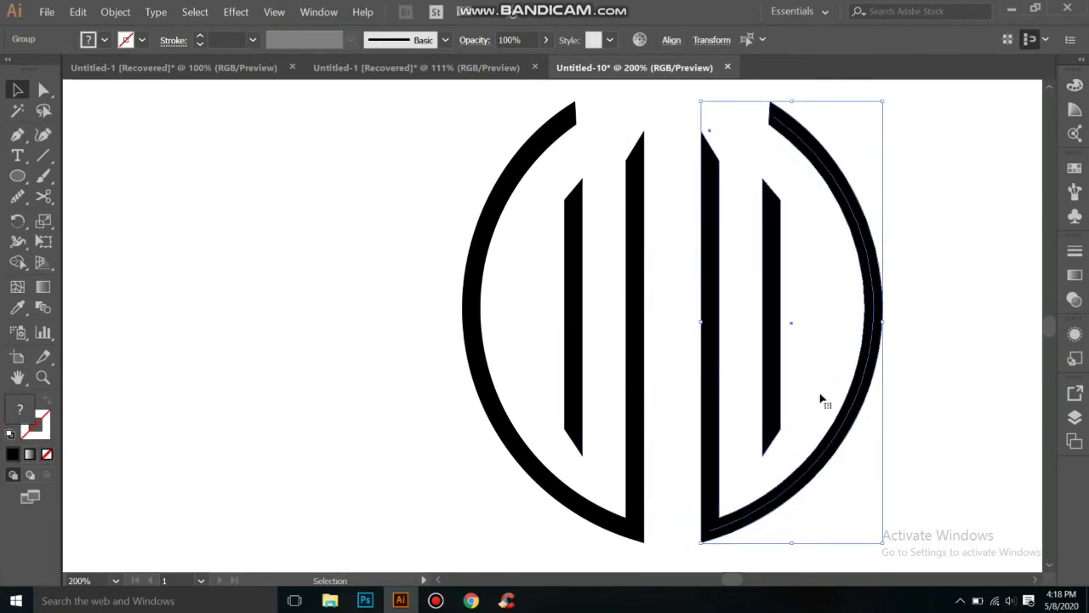
pyautogui.click(896, 385)
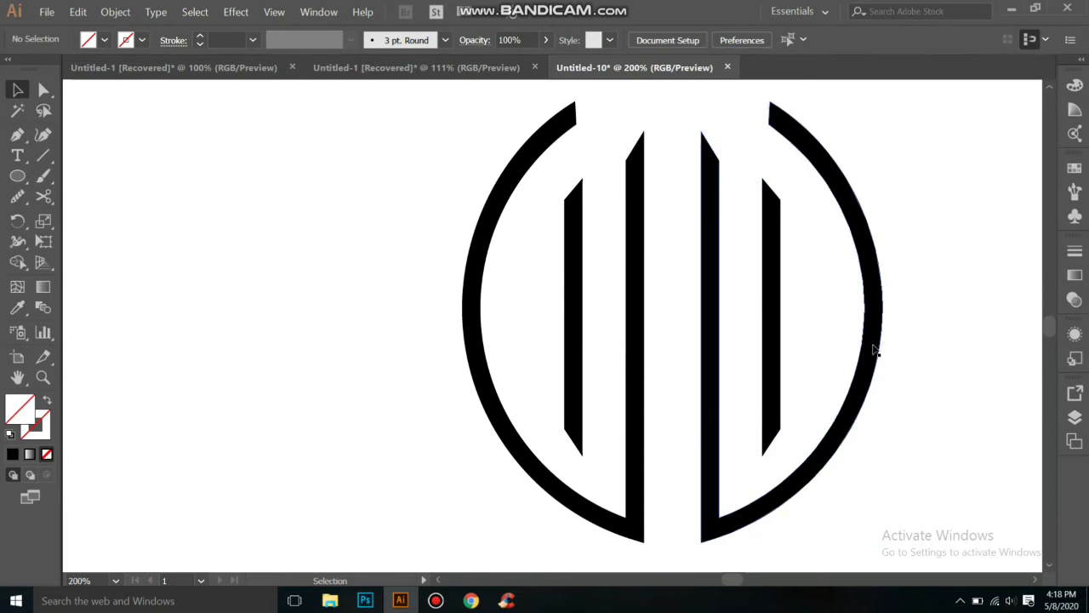
pyautogui.click(878, 349)
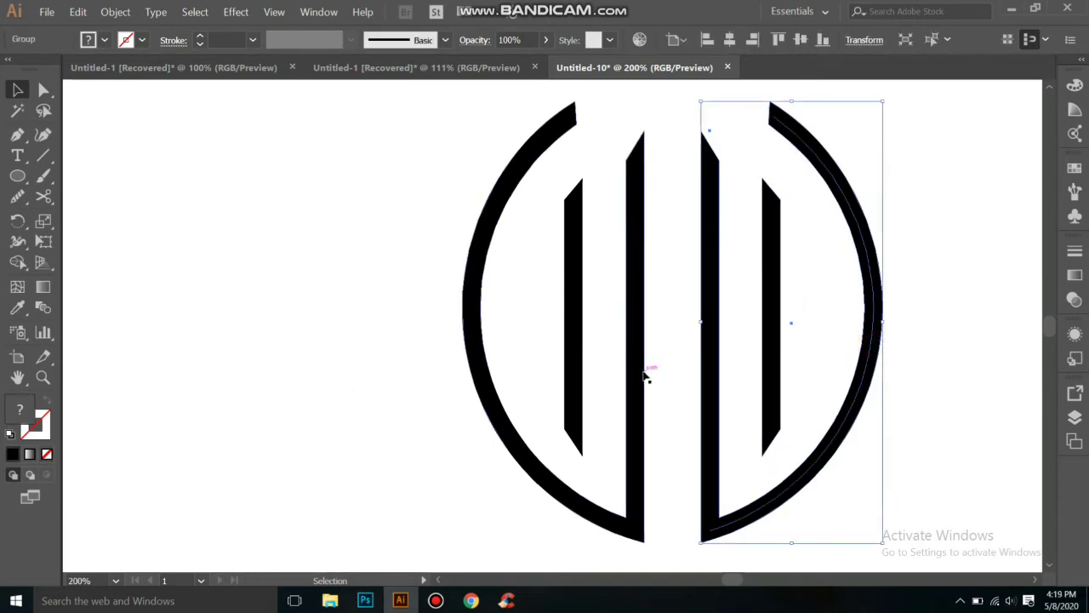
pyautogui.press('Right')
pyautogui.press('Right')
pyautogui.press('Right')
pyautogui.press('Right')
pyautogui.press('Right')
pyautogui.press('Right')
pyautogui.press('Right')
pyautogui.press('Right')
pyautogui.press('Right')
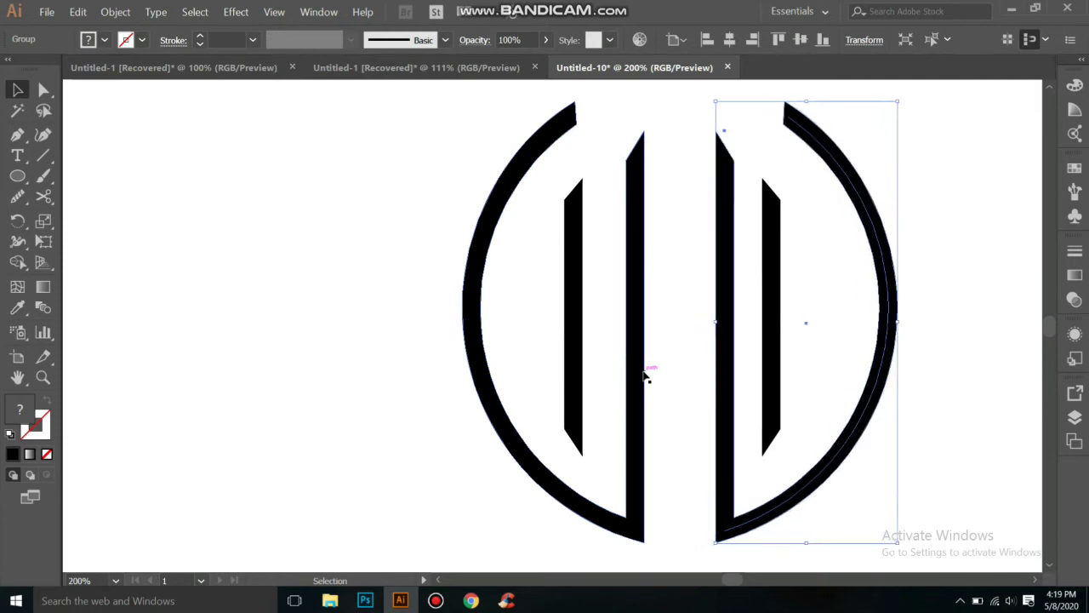
# - Draw an 18 pt vertical line down the centre gap, extending above the circle
pyautogui.click(44, 156)
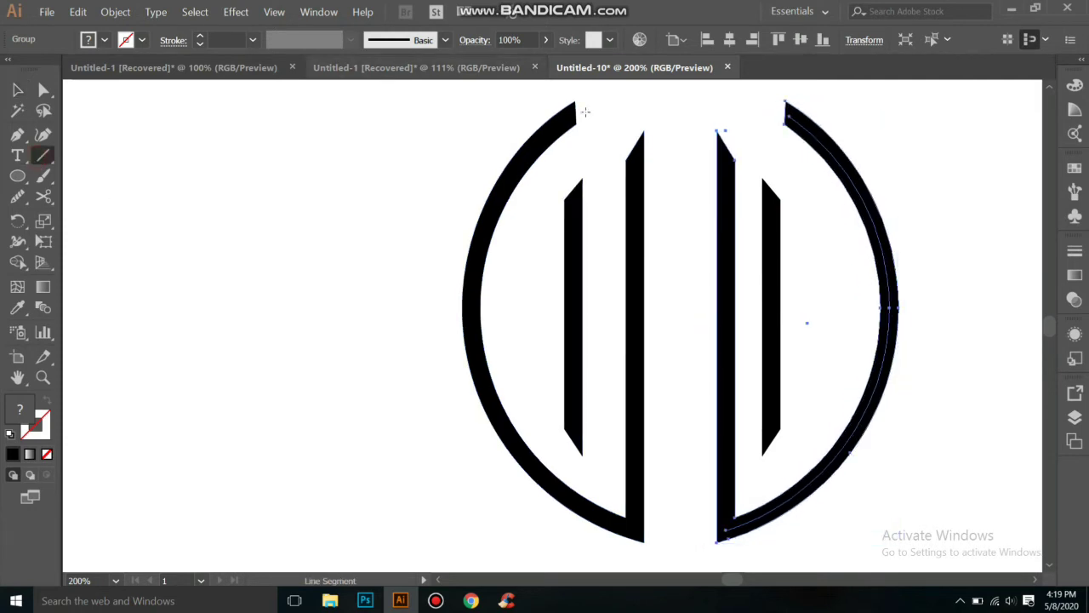
pyautogui.hotkey('ctrl', '-')
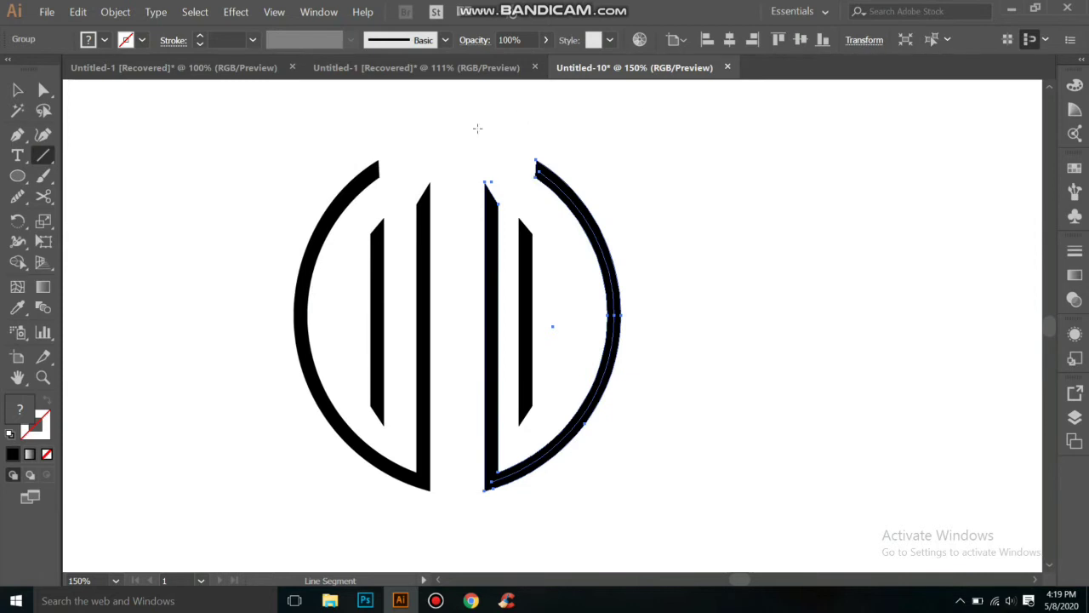
pyautogui.moveTo(452, 132); pyautogui.dragTo(461, 507)
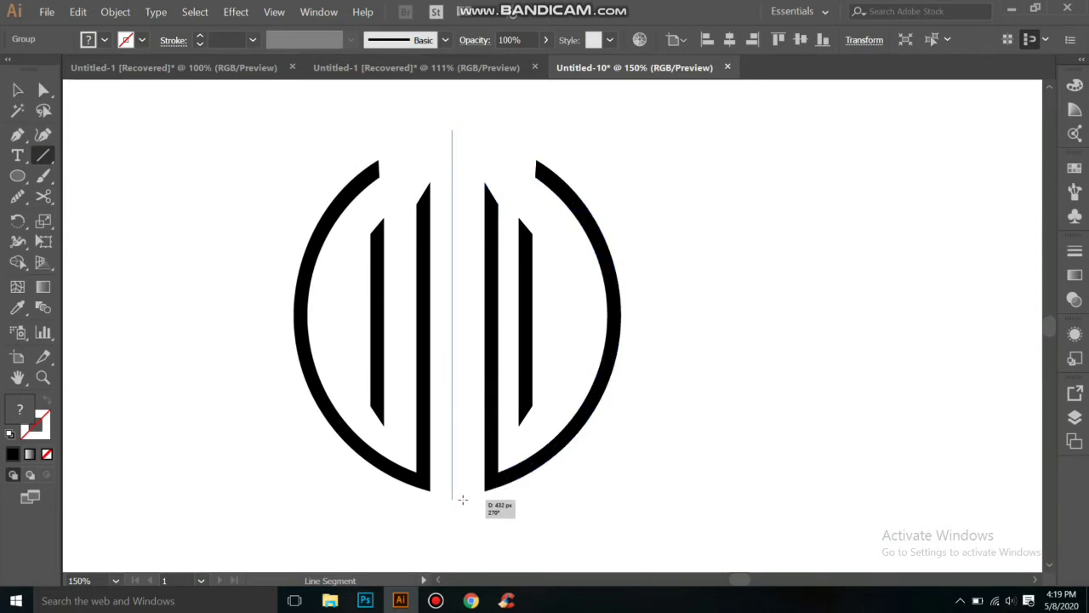
pyautogui.moveTo(461, 507); pyautogui.dragTo(456, 447)
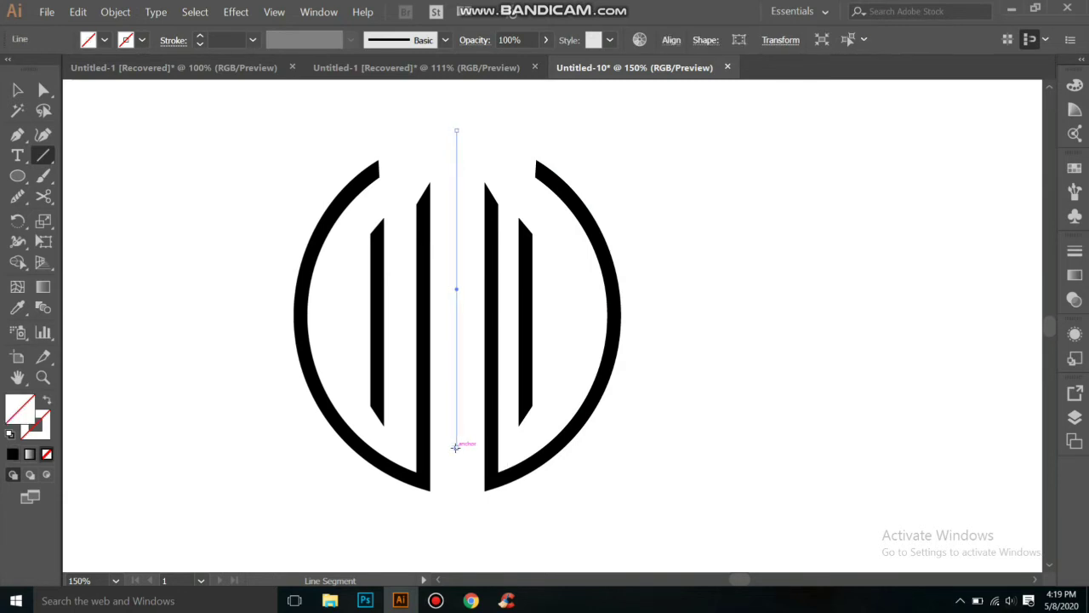
pyautogui.click(200, 40)
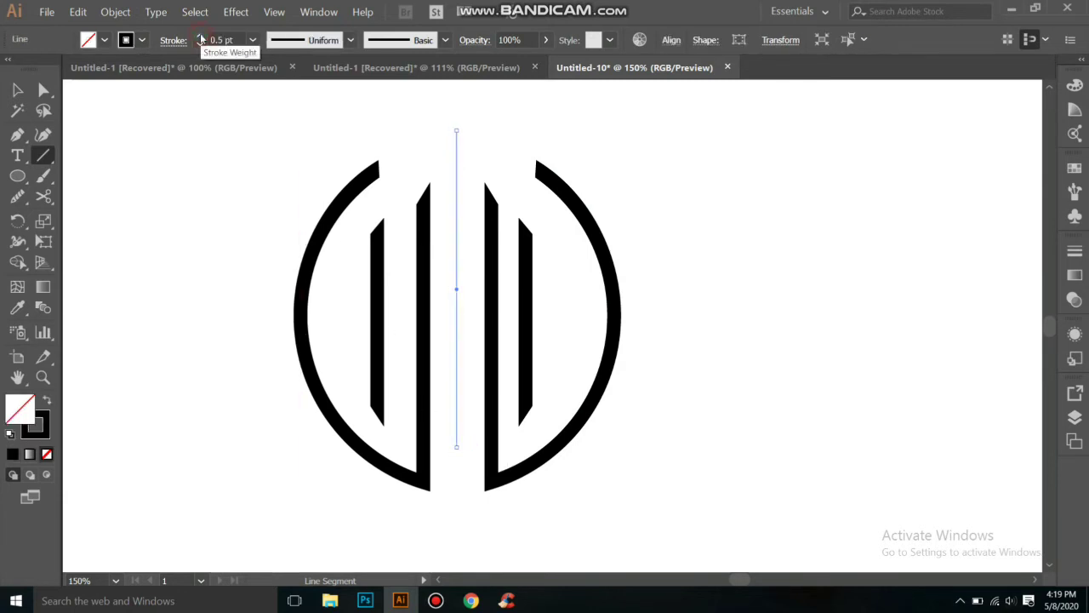
pyautogui.click(200, 39)
pyautogui.click(201, 39)
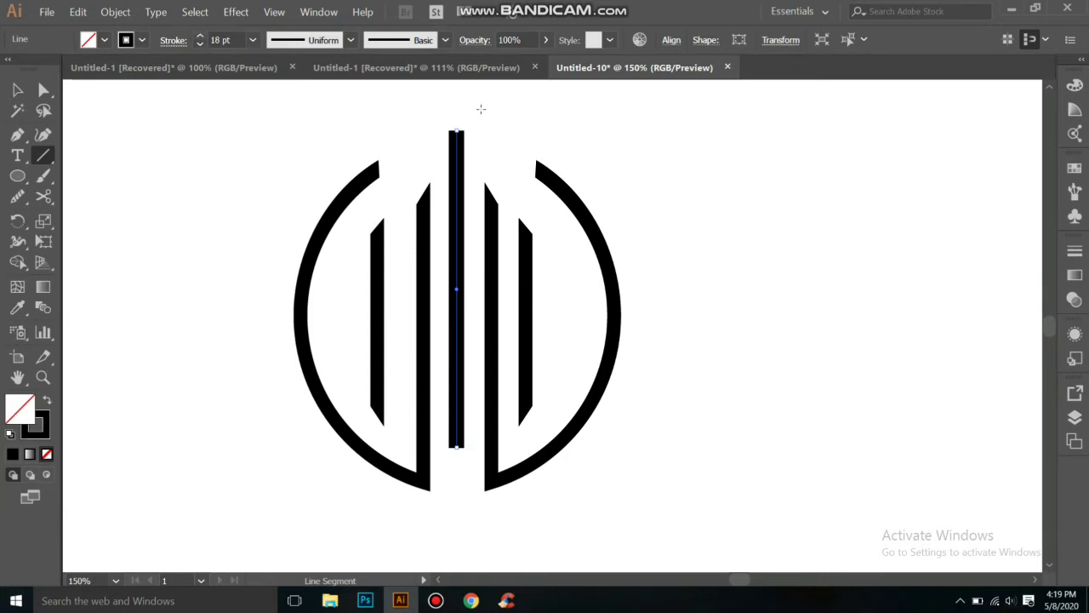
pyautogui.moveTo(457, 130); pyautogui.dragTo(456, 105)
# - Expand the centre line's stroke into a filled shape with Object > Expand
pyautogui.click(117, 12)
pyautogui.moveTo(195, 12)
pyautogui.moveTo(115, 12)
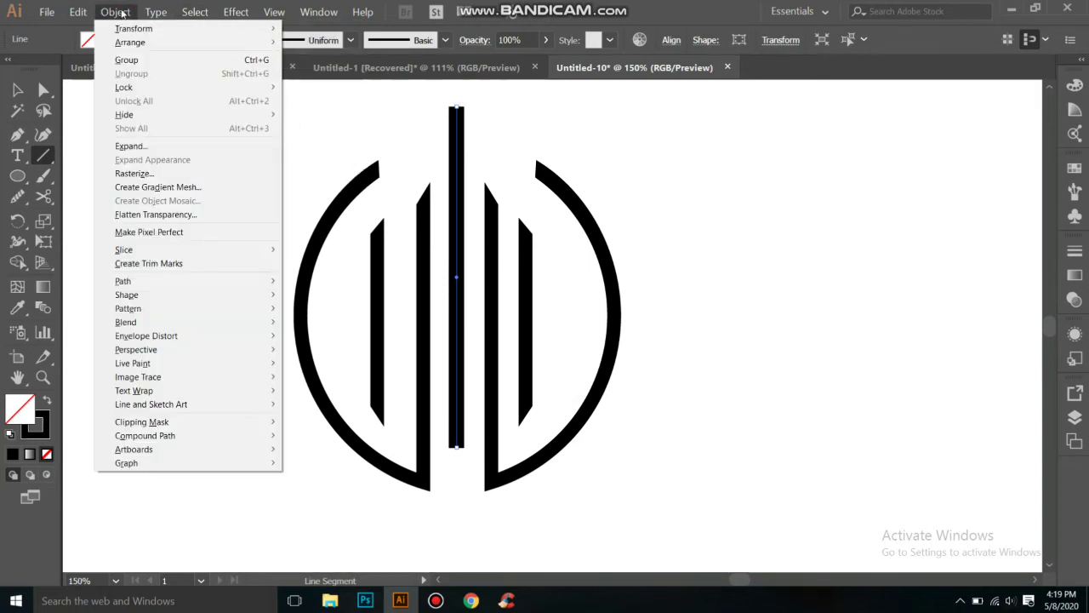
pyautogui.click(141, 148)
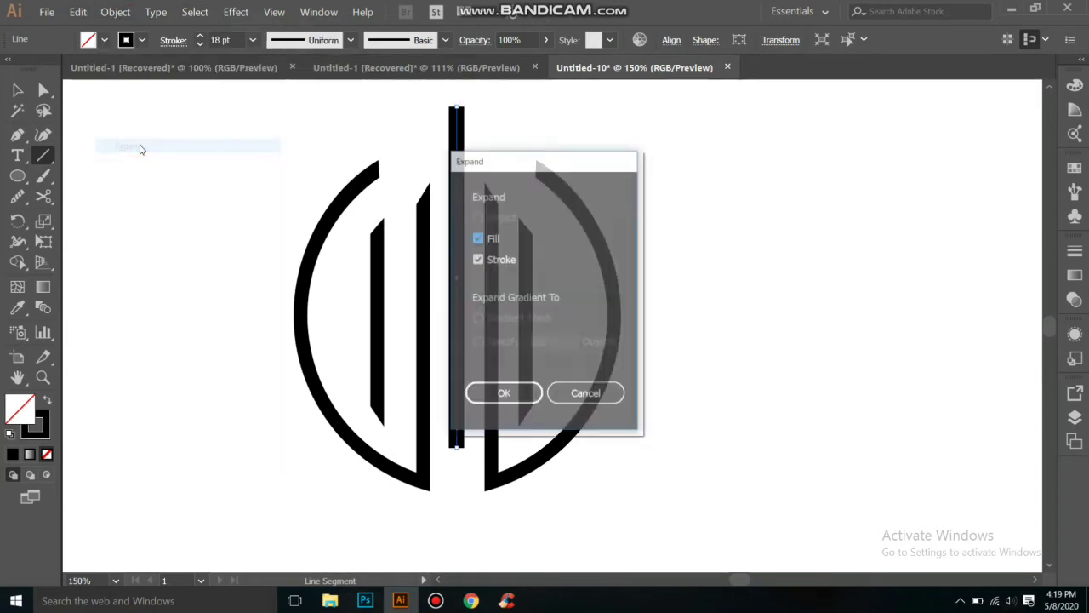
pyautogui.click(504, 392)
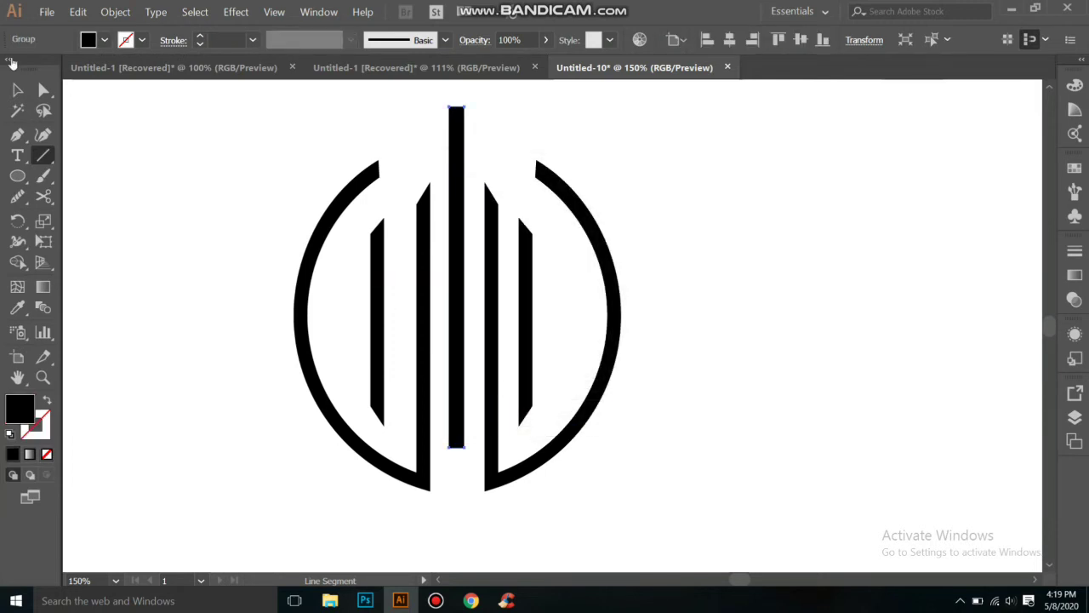
pyautogui.click(18, 134)
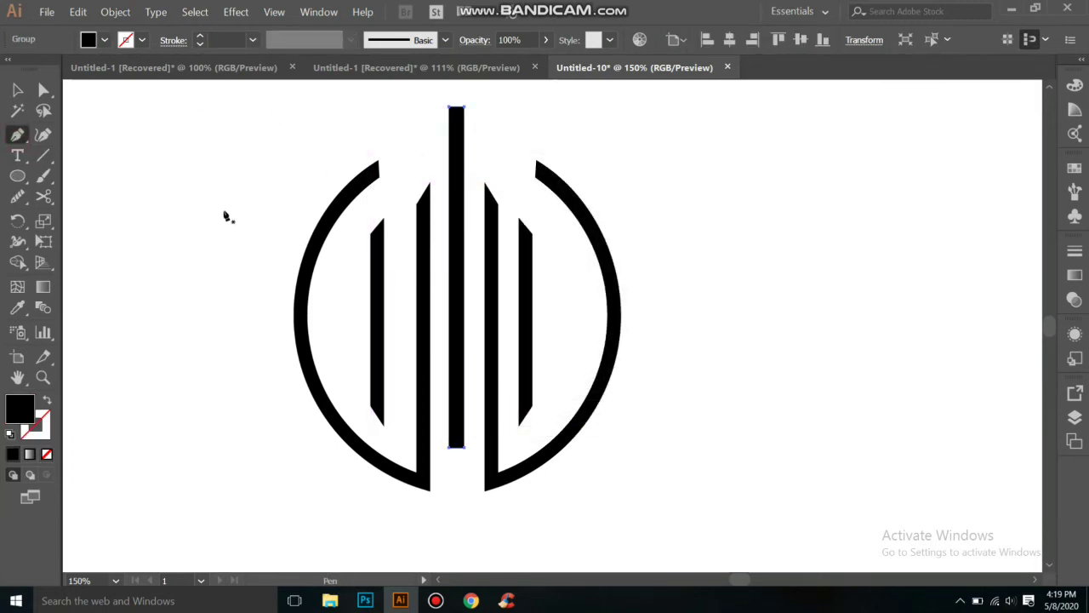
# - Attempt adding an anchor point to a bar, dismissing the resulting warning alert
pyautogui.moveTo(17, 134); pyautogui.dragTo(81, 156)
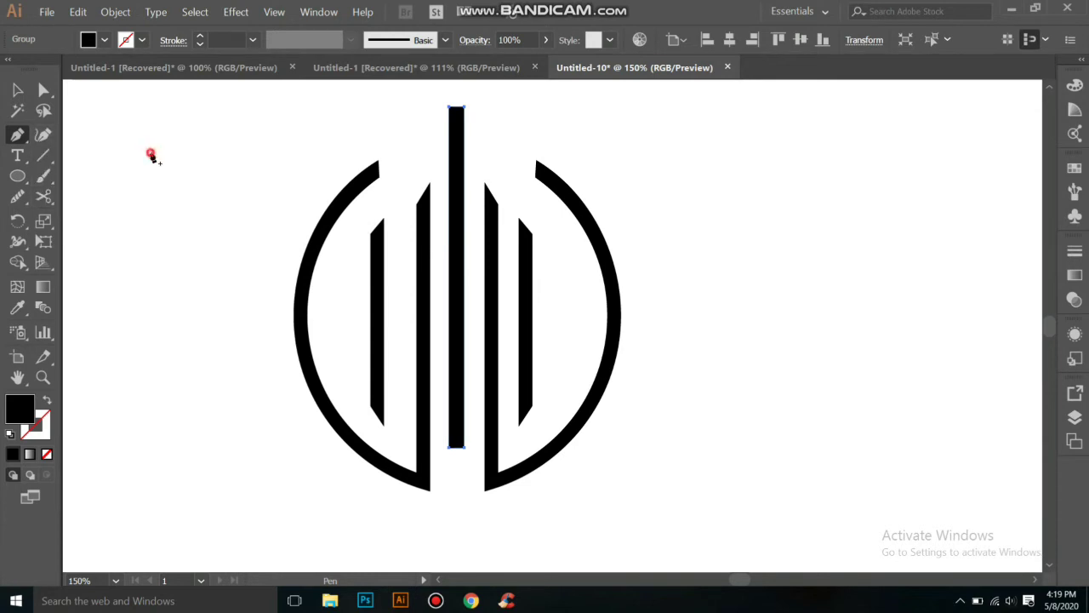
pyautogui.hotkey('ctrl', '+')
pyautogui.hotkey('ctrl', '+')
pyautogui.hotkey('ctrl', '+')
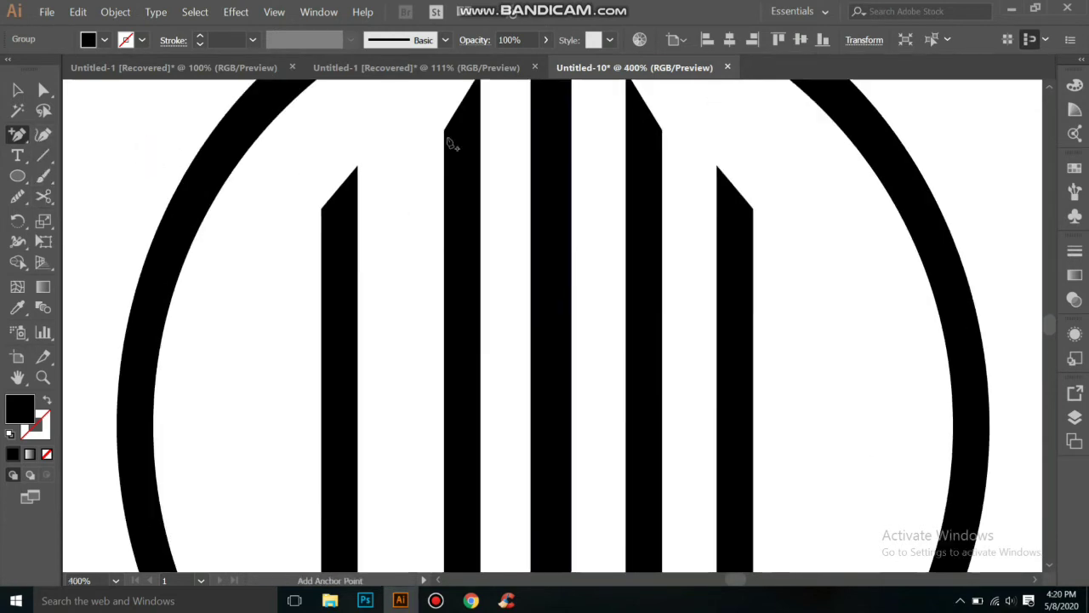
pyautogui.rightClick(643, 257)
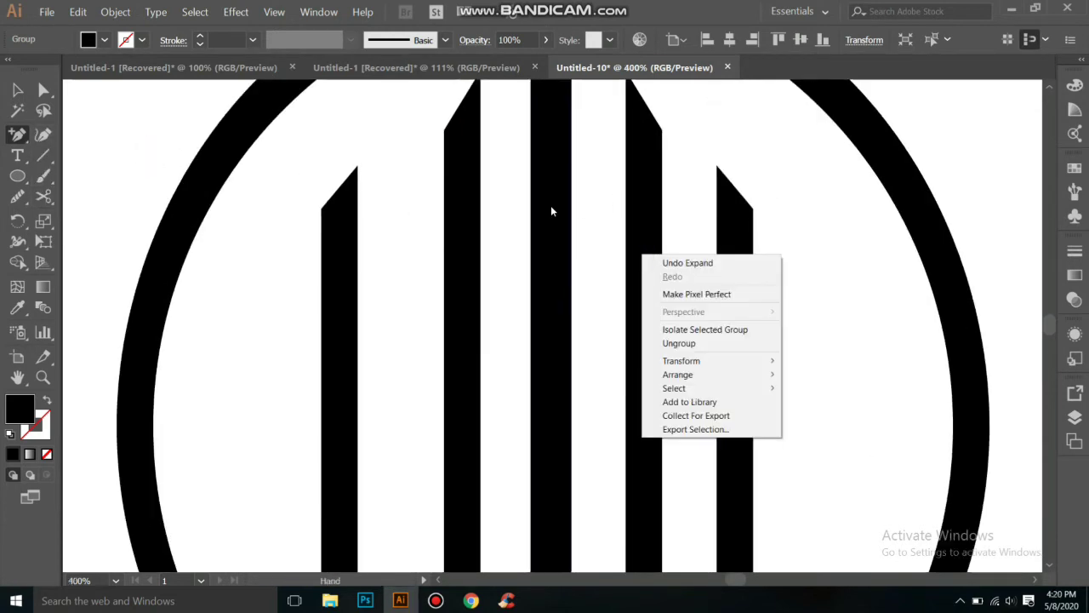
pyautogui.click(637, 204)
pyautogui.click(593, 204)
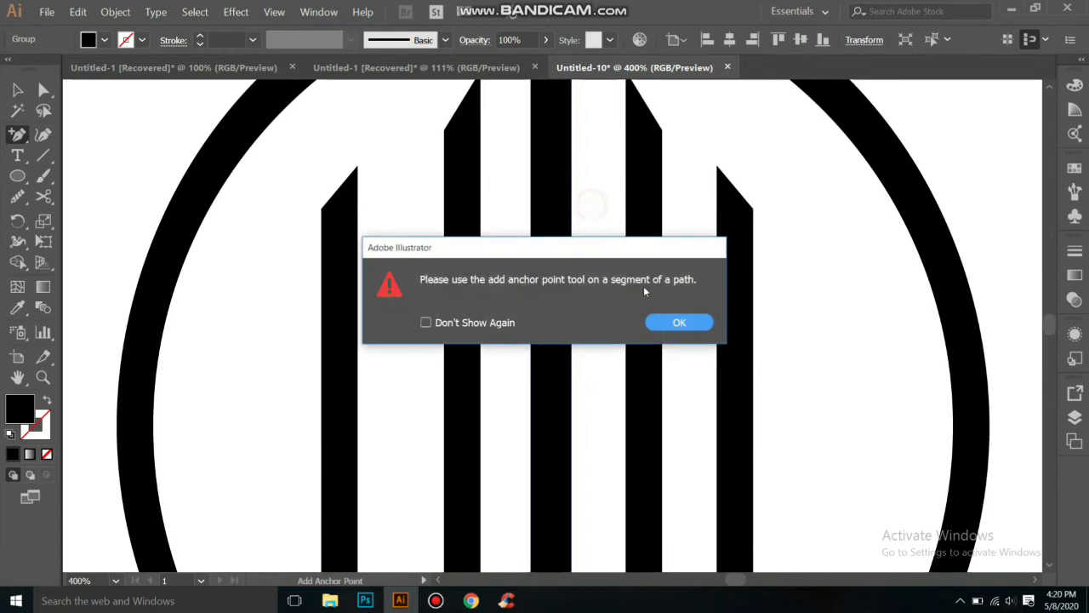
pyautogui.click(671, 323)
pyautogui.hotkey('ctrl', '-')
pyautogui.hotkey('ctrl', '-')
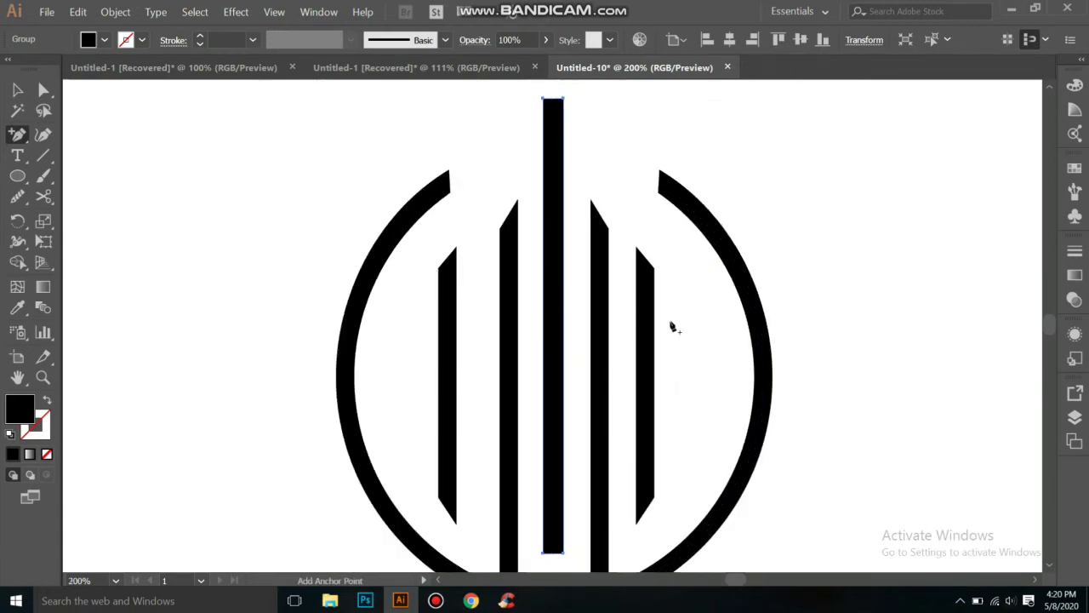
# - Add an anchor at the centre bar's top middle and nudge it into a pointed tip
pyautogui.click(553, 101)
pyautogui.press('a')
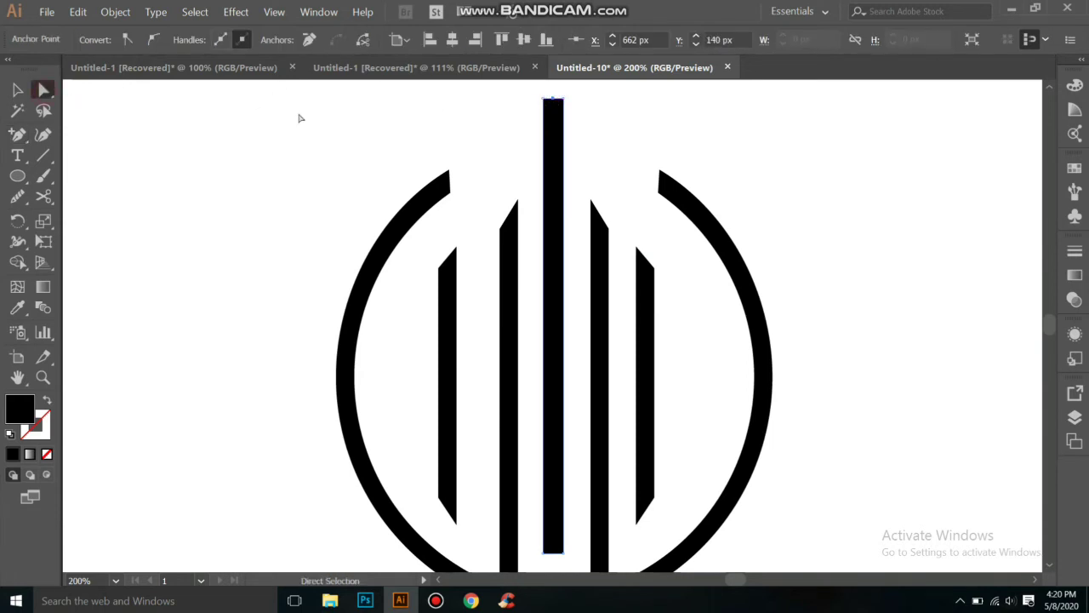
pyautogui.click(562, 100)
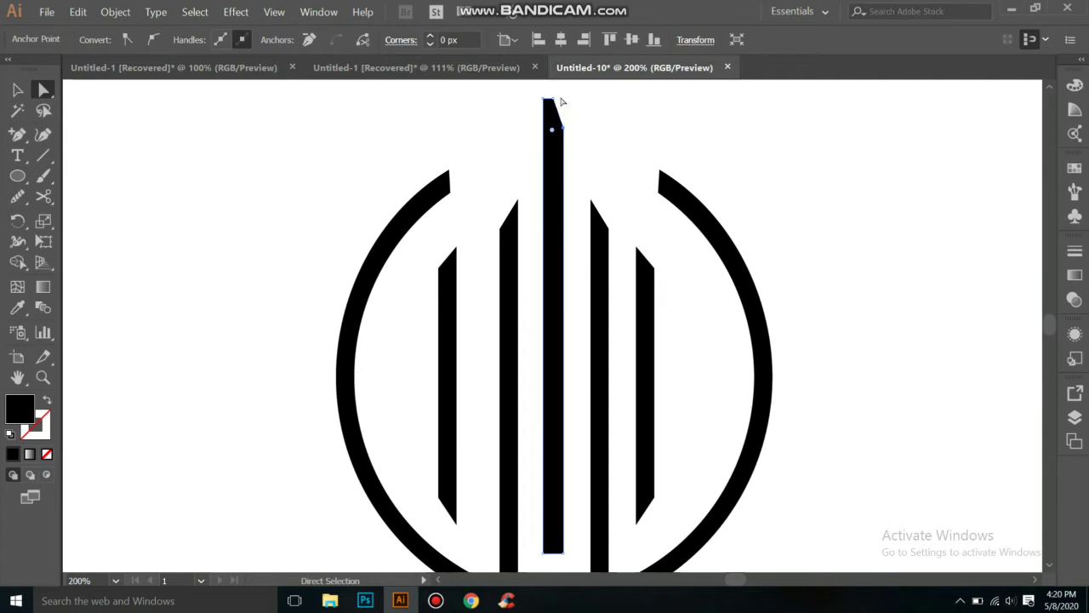
pyautogui.click(547, 100)
pyautogui.press('Right')
pyautogui.press('Right')
pyautogui.press('Right')
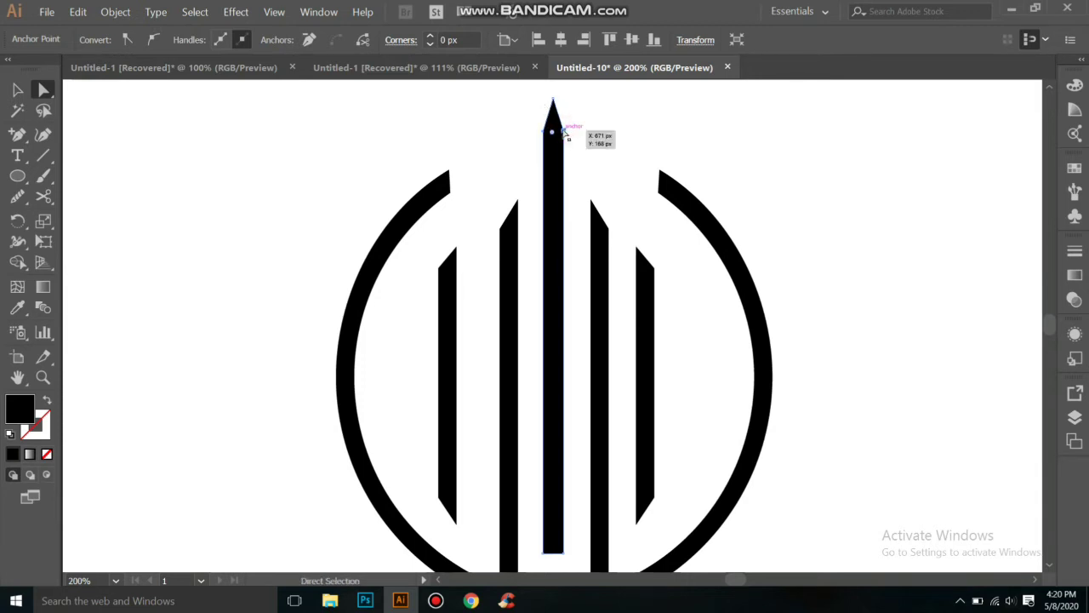
pyautogui.click(593, 126)
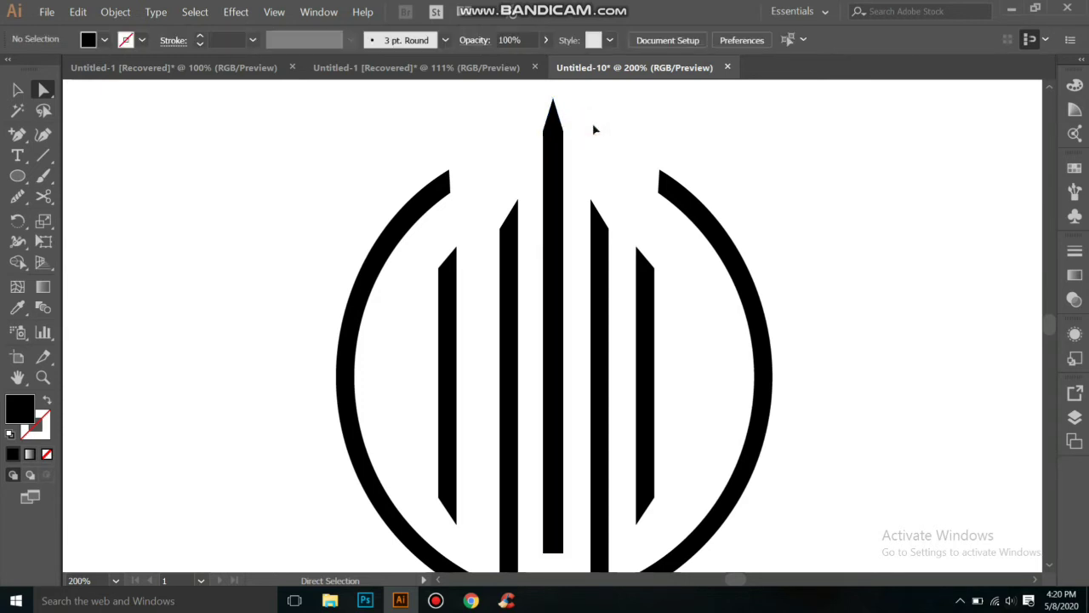
pyautogui.hotkey('ctrl', '-')
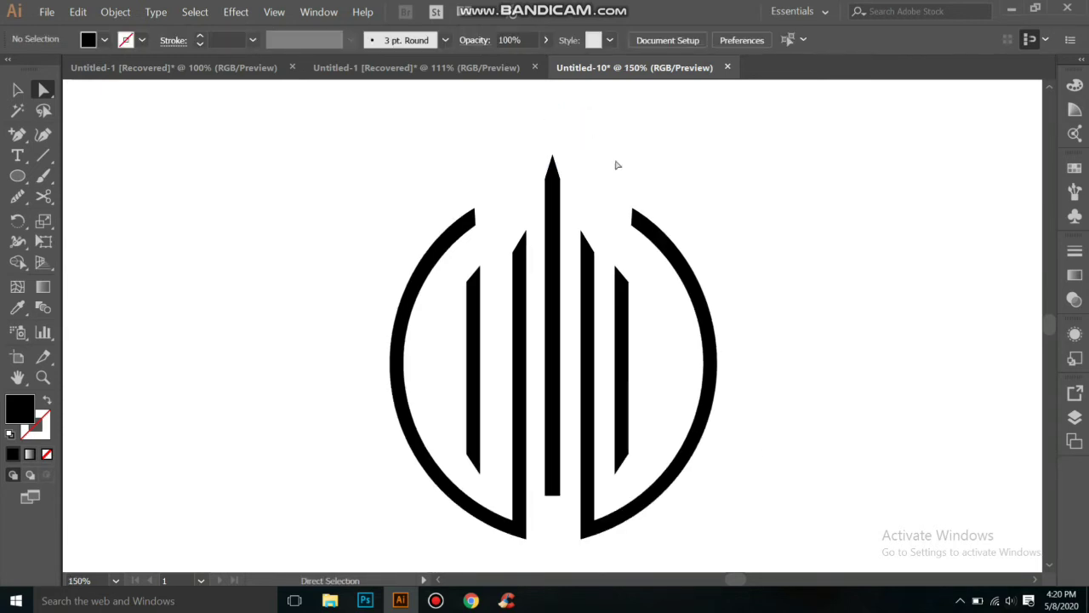
# - Add an anchor at the centre bar's bottom middle and drag it down into a point
pyautogui.click(553, 473)
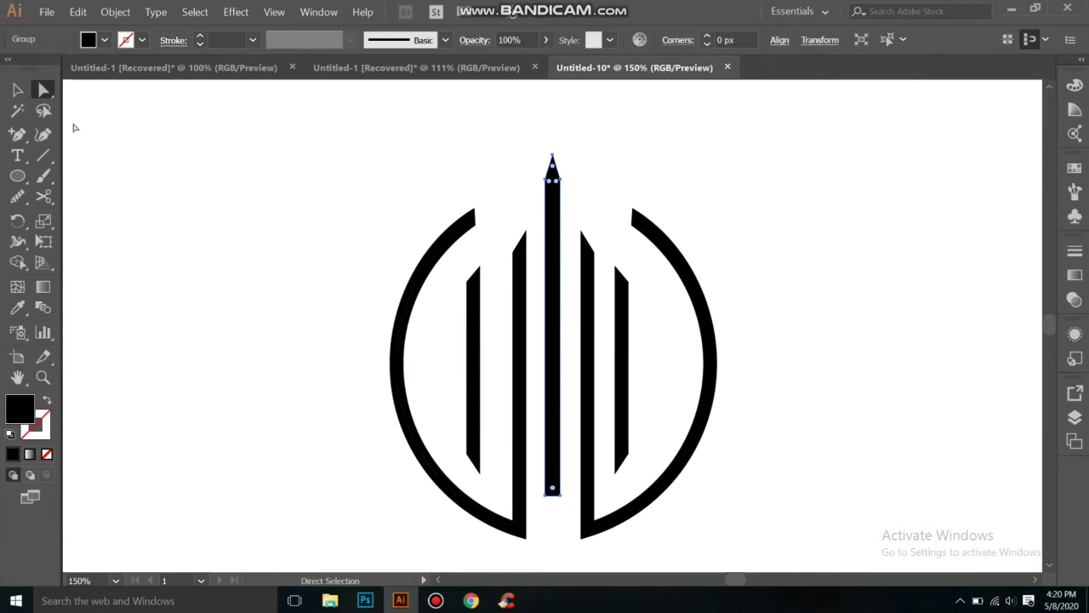
pyautogui.click(17, 135)
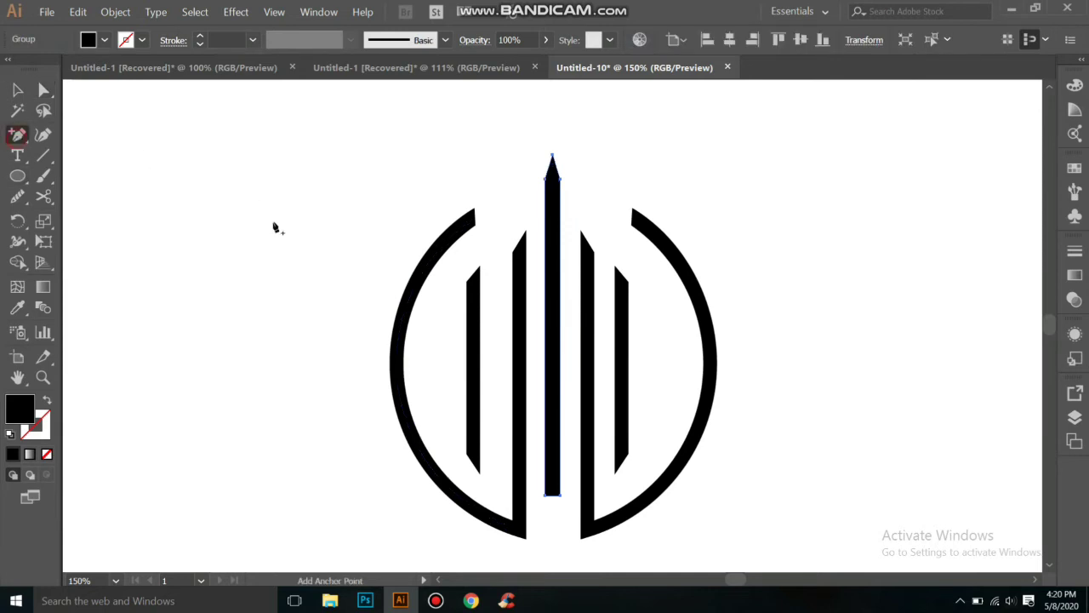
pyautogui.click(555, 495)
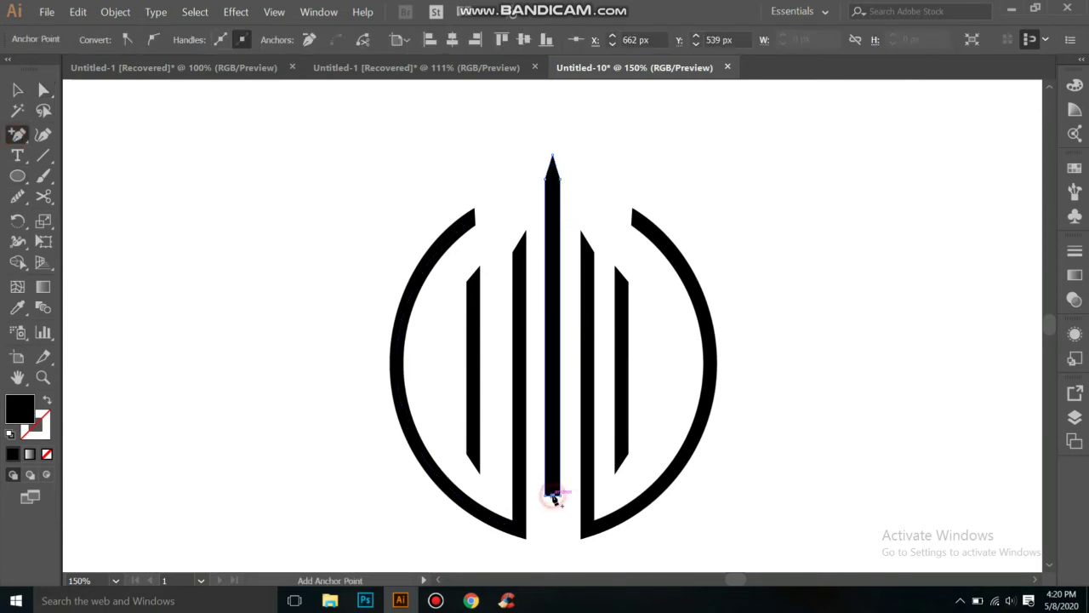
pyautogui.click(43, 90)
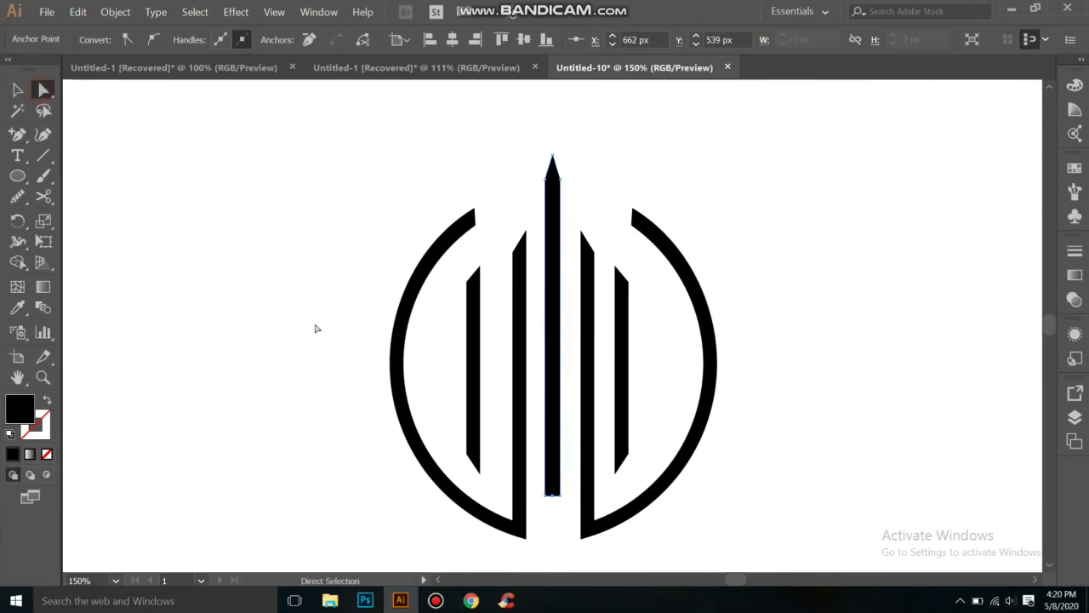
pyautogui.click(546, 497)
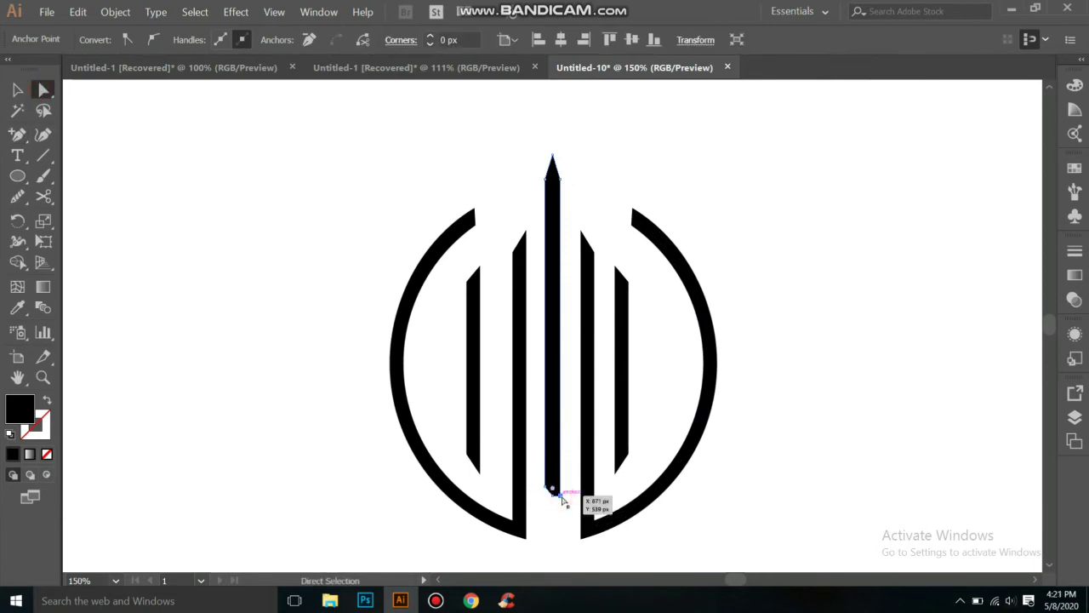
pyautogui.moveTo(562, 501); pyautogui.dragTo(562, 500)
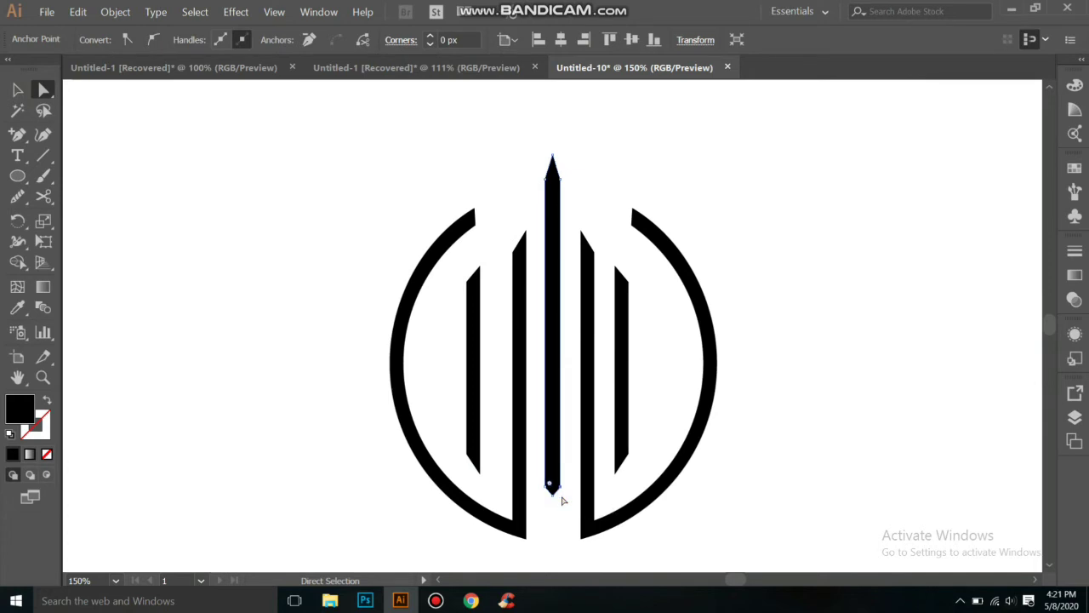
# - Marquee-select the entire logo
pyautogui.click(17, 89)
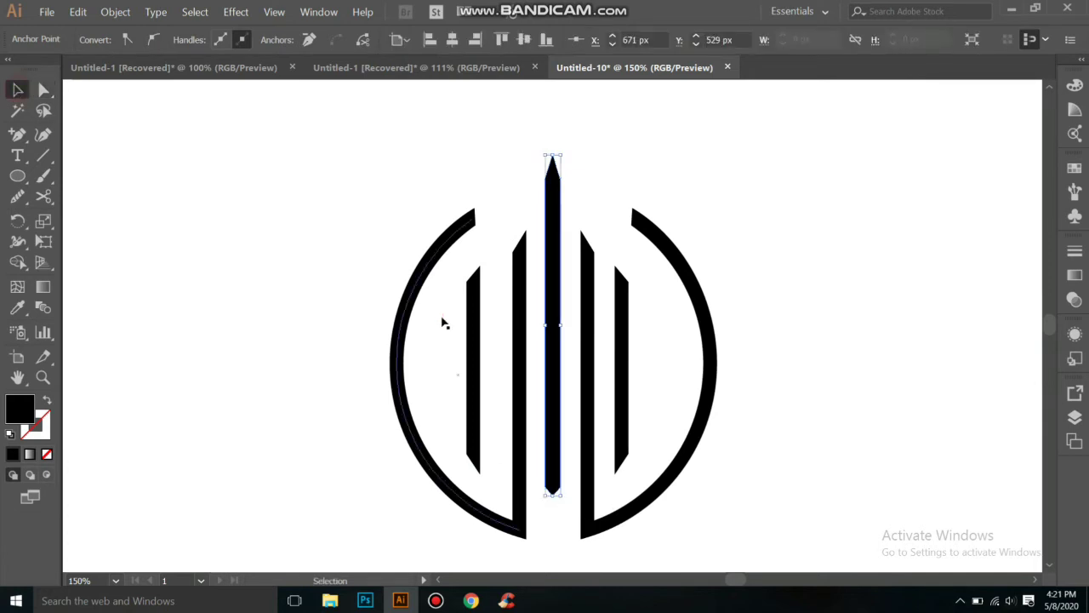
pyautogui.click(398, 317)
pyautogui.moveTo(373, 166); pyautogui.dragTo(738, 560)
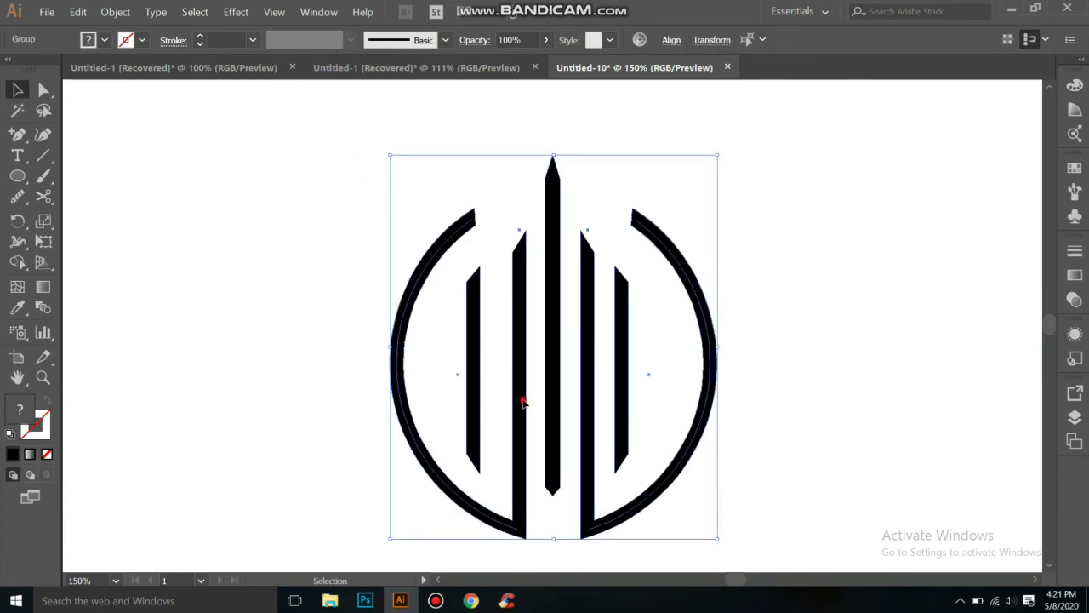
# - Move the logo up-left and give the left arc and its bars an orange stroke
pyautogui.moveTo(523, 402); pyautogui.dragTo(484, 305)
pyautogui.click(262, 317)
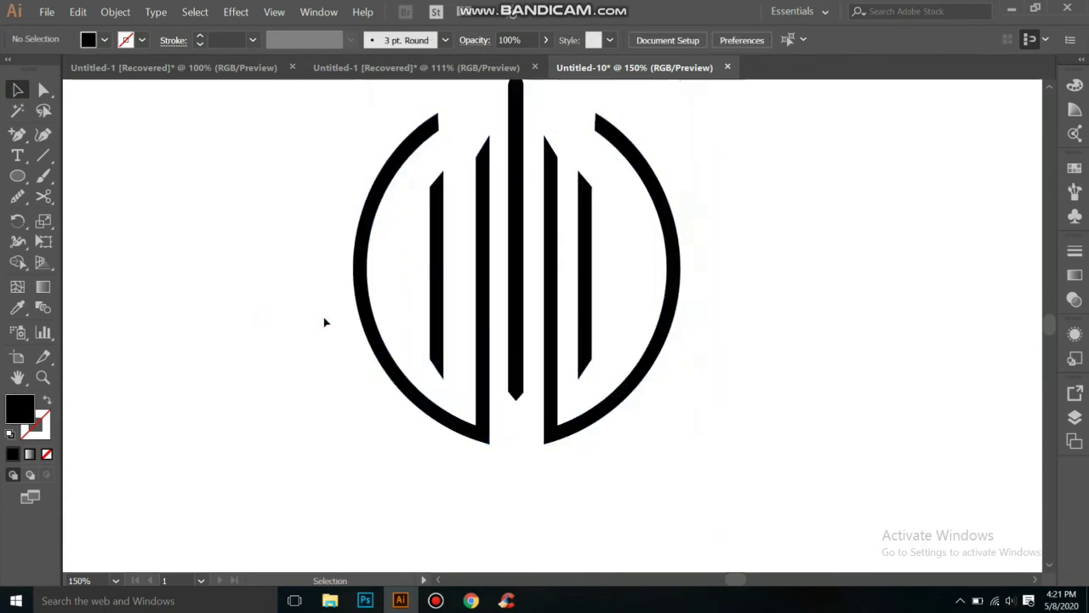
pyautogui.click(378, 349)
pyautogui.click(142, 41)
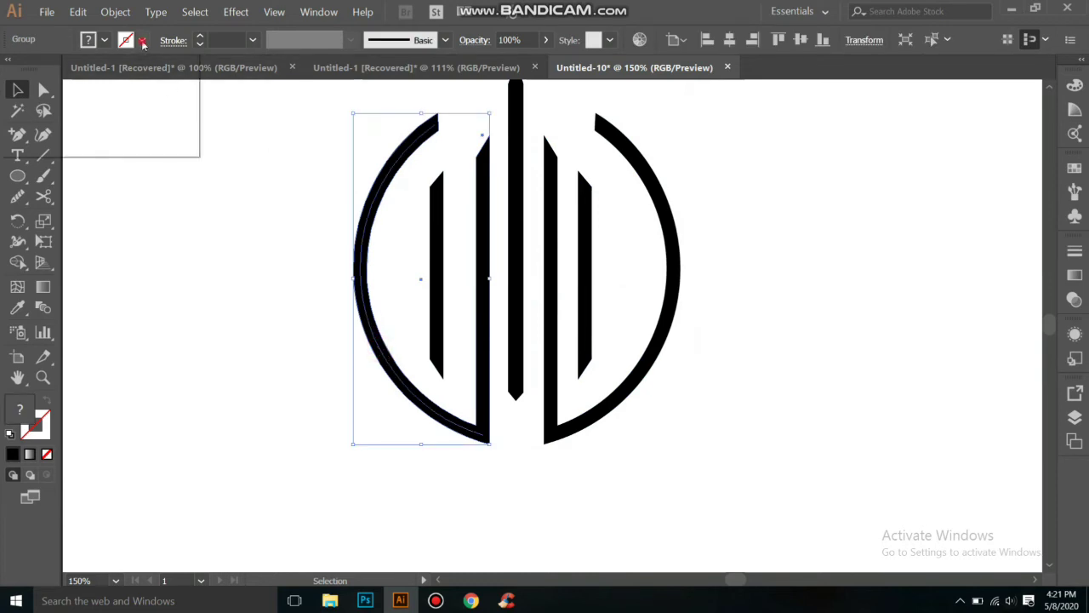
pyautogui.click(166, 70)
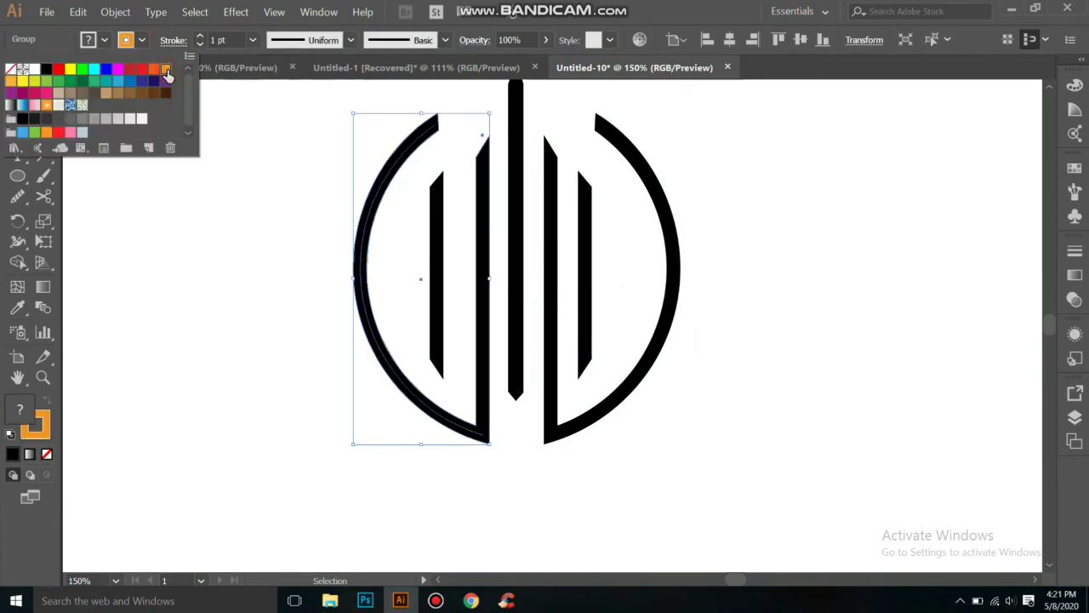
pyautogui.click(102, 40)
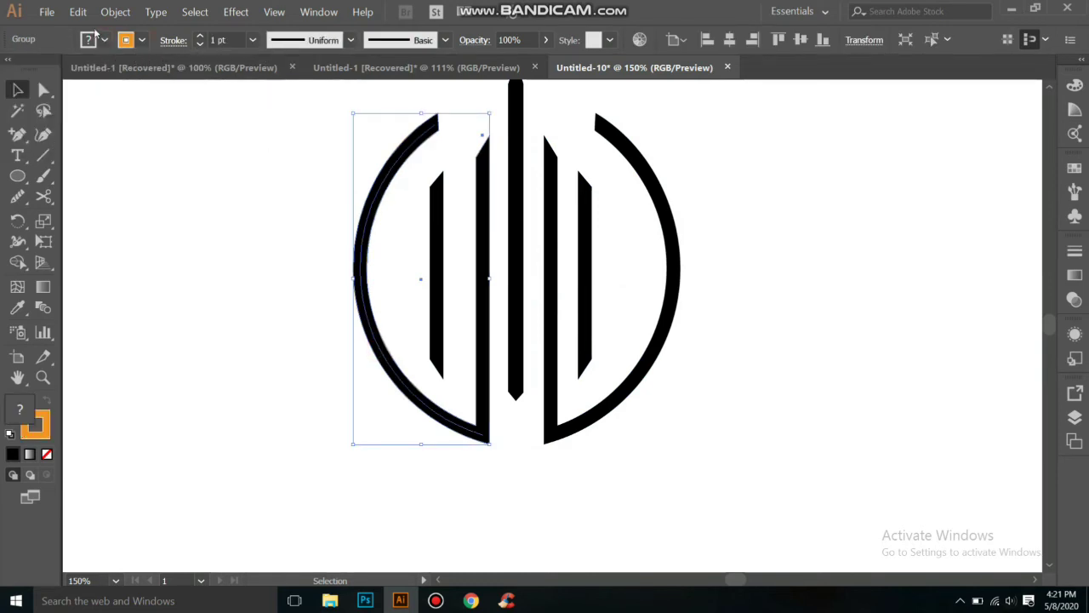
# - Try a yellow fill on the left half, undo it, and select the whole logo
pyautogui.click(102, 41)
pyautogui.click(70, 69)
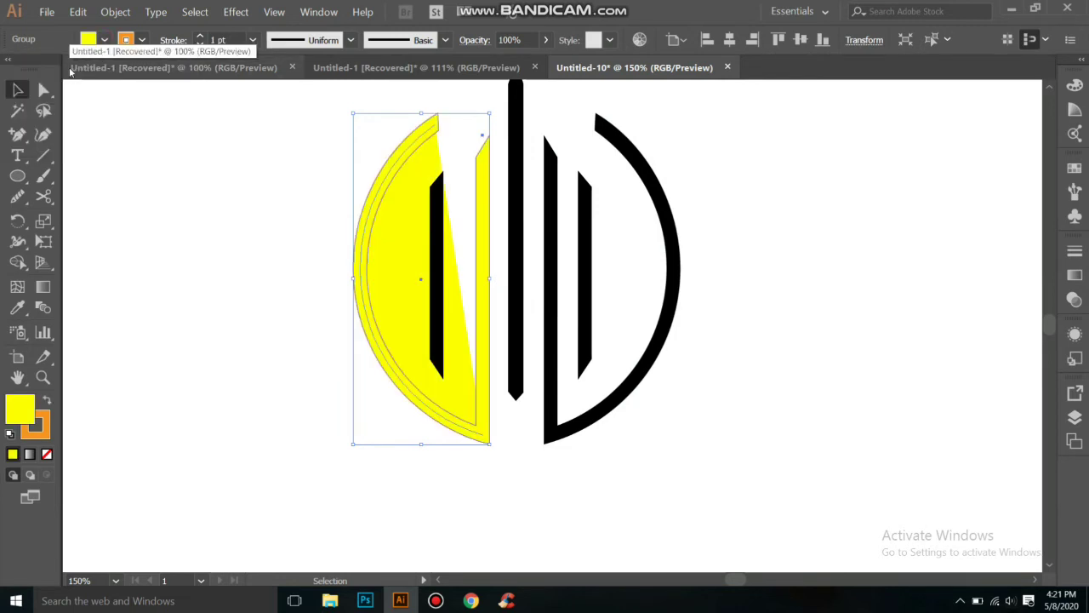
pyautogui.hotkey('ctrl', 'z')
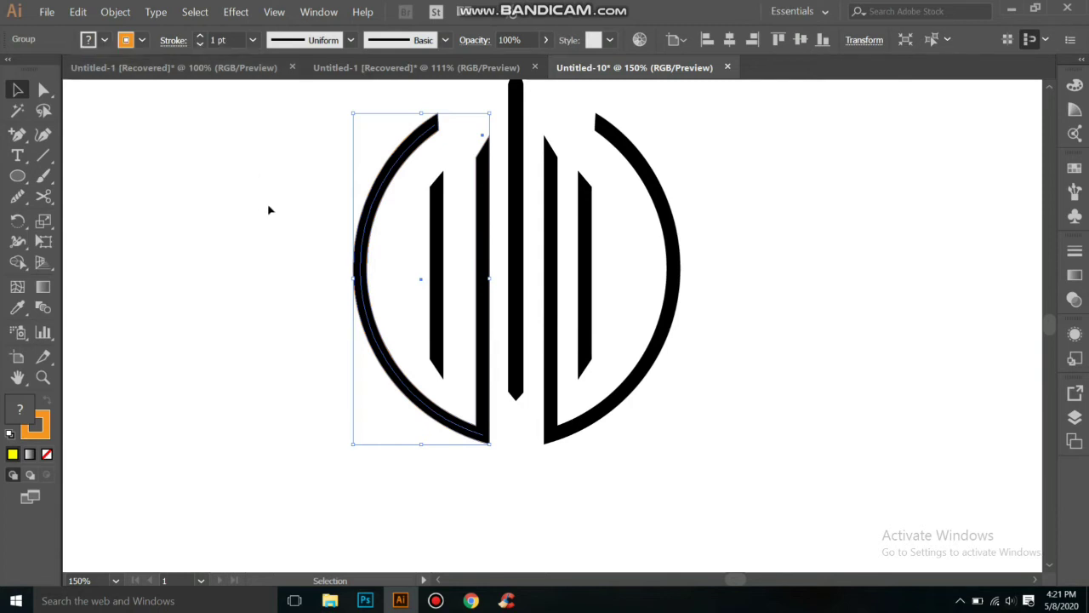
pyautogui.moveTo(310, 122)
pyautogui.mouseDown()
pyautogui.moveTo(711, 463)
pyautogui.moveTo(703, 512)
pyautogui.mouseUp()
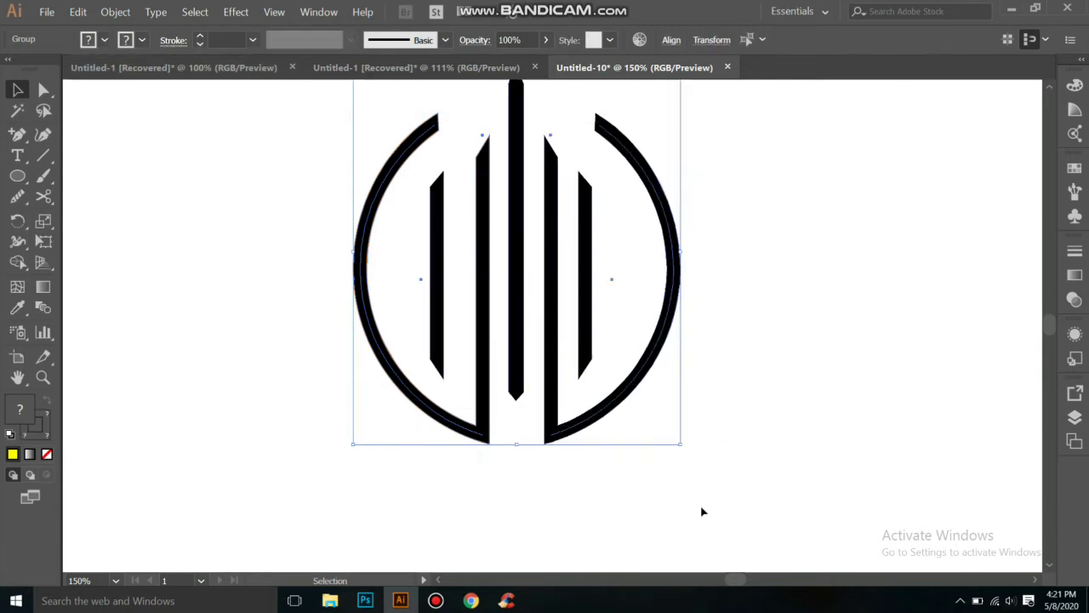
# - Divide the logo with Pathfinder and clean up the left-side regions with Shape Builder
pyautogui.hotkey('ctrl', 'shift', 'F9')
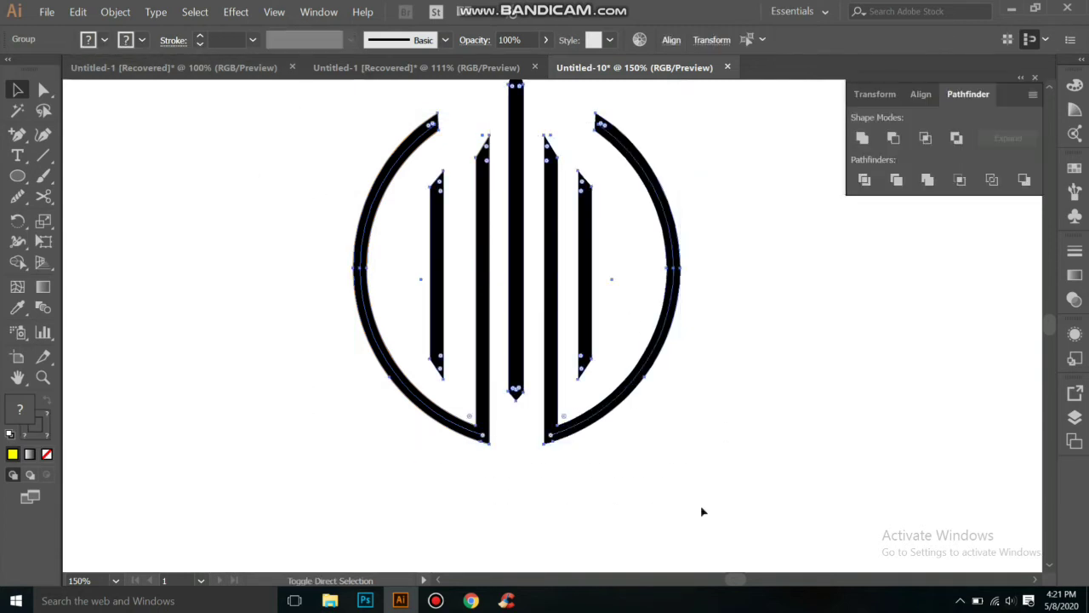
pyautogui.click(864, 180)
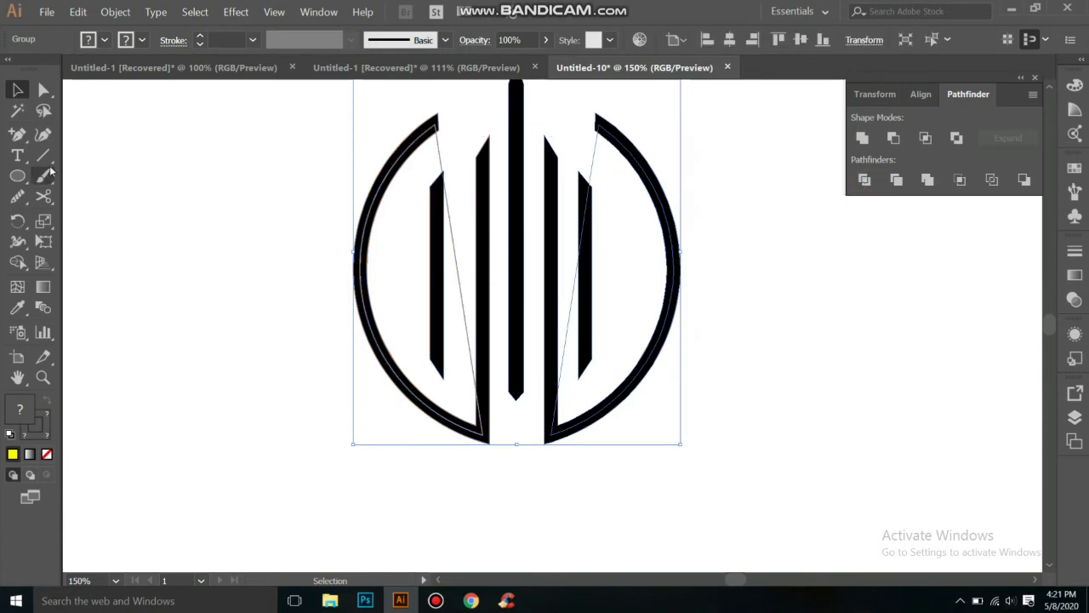
pyautogui.click(17, 261)
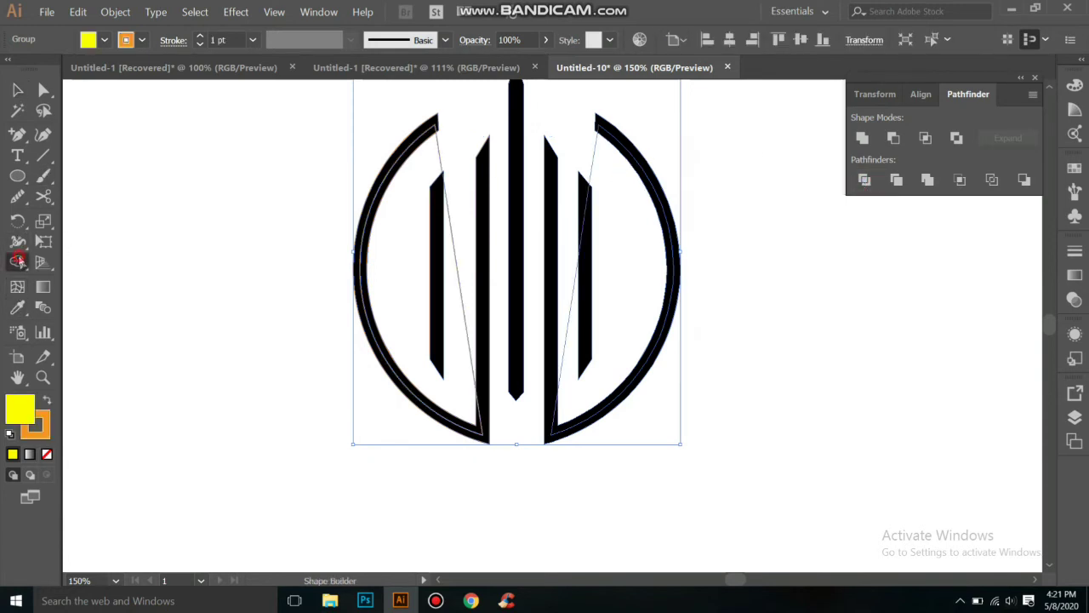
pyautogui.keyDown('alt'); pyautogui.click(450, 211); pyautogui.keyUp('alt')
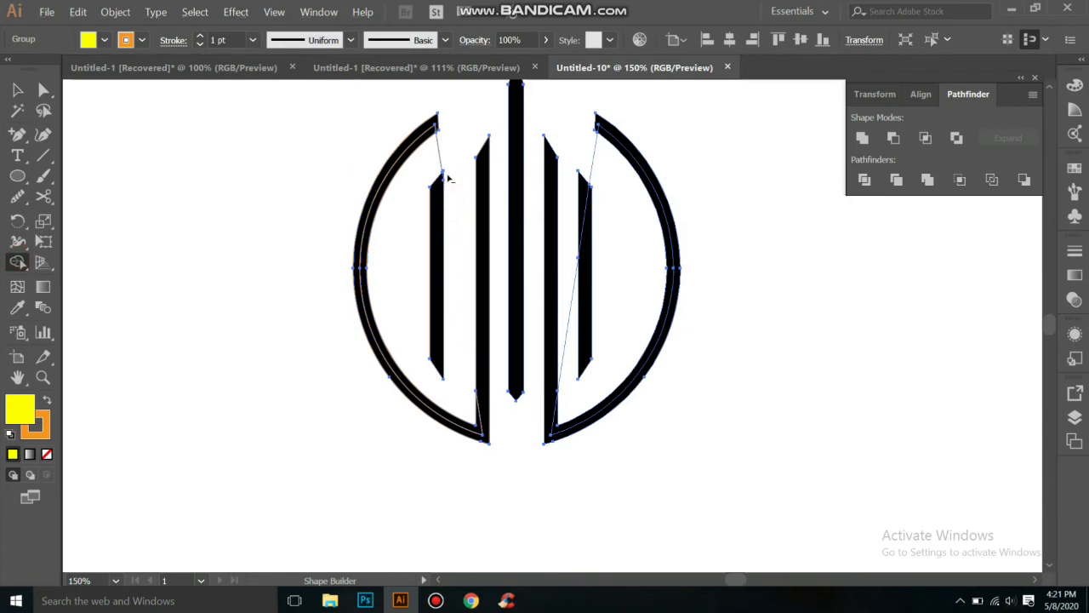
pyautogui.click(435, 128)
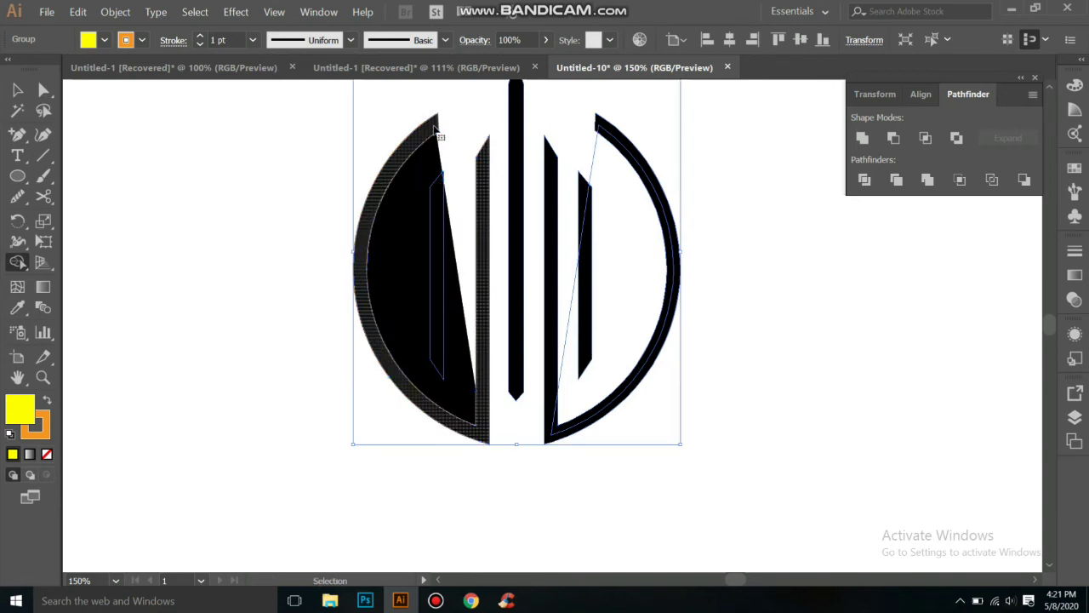
pyautogui.keyDown('alt'); pyautogui.click(436, 129); pyautogui.keyUp('alt')
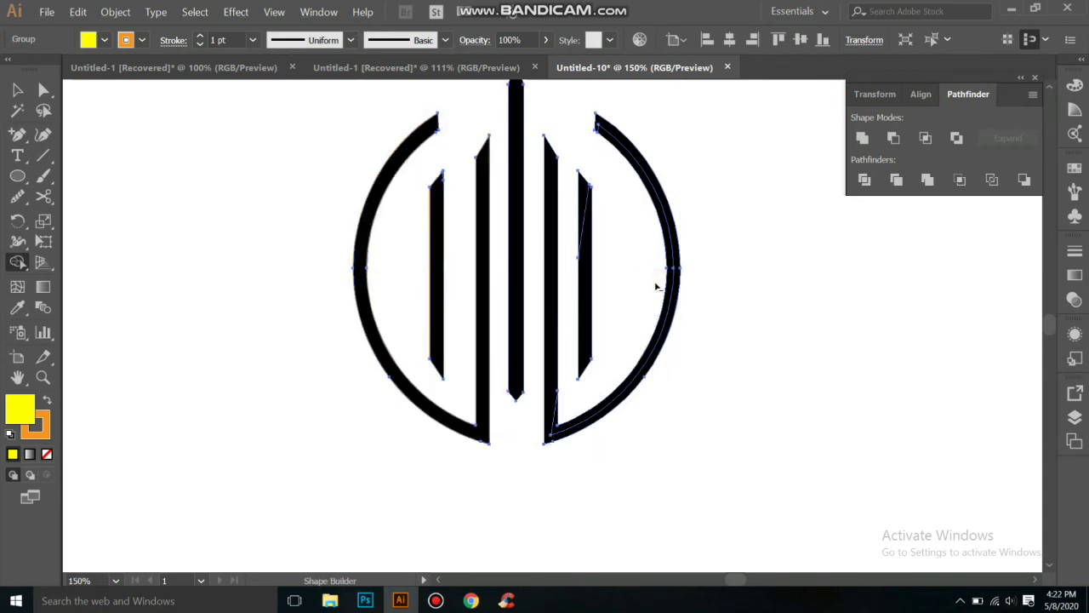
# - Remove the empty right-side regions, test and undo a yellow bar fill, then zoom out
pyautogui.click(634, 255)
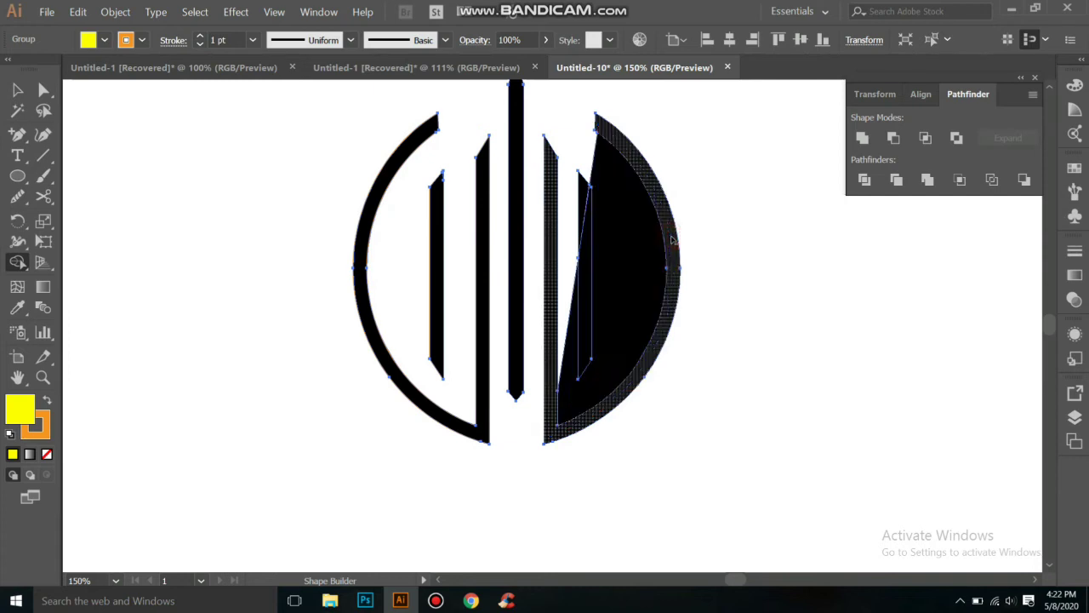
pyautogui.keyDown('alt'); pyautogui.click(630, 257); pyautogui.keyUp('alt')
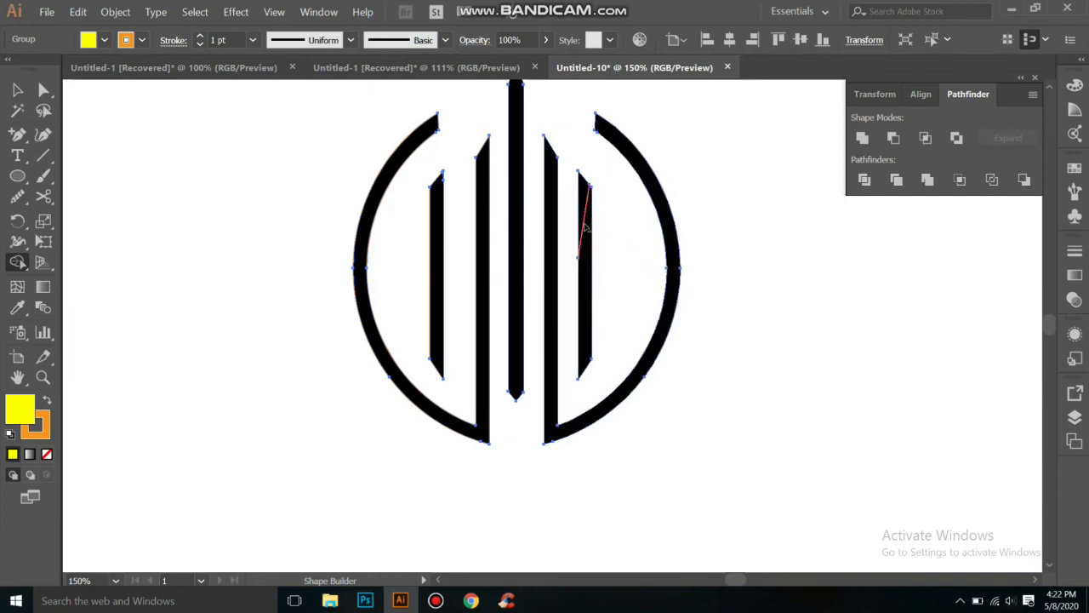
pyautogui.scroll(5, 587, 230)
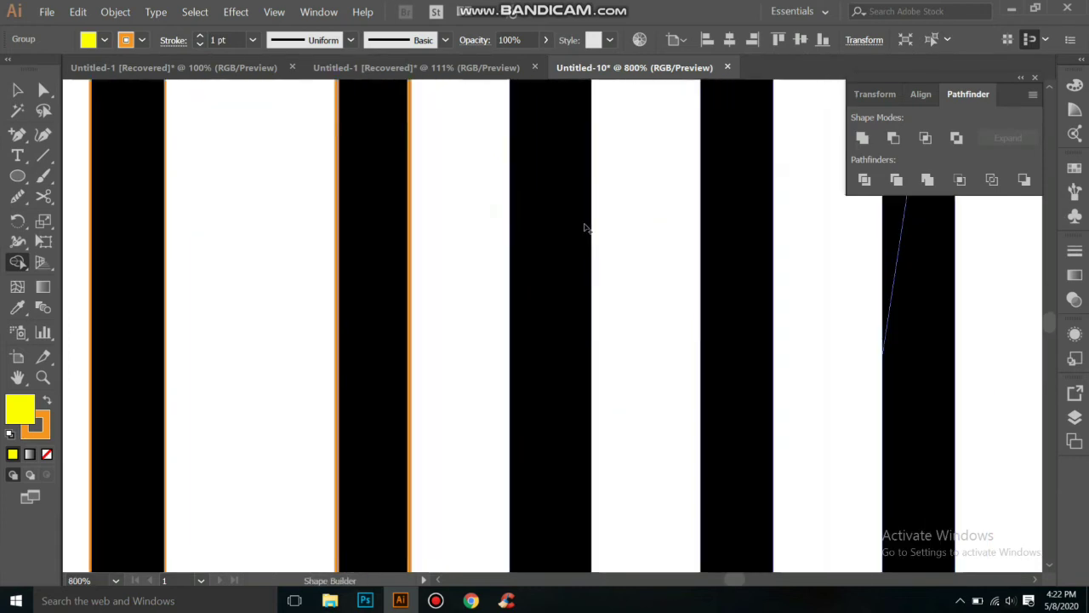
pyautogui.click(586, 229)
pyautogui.hotkey('ctrl', 'z')
pyautogui.hotkey('ctrl', '-')
pyautogui.hotkey('ctrl', '-')
pyautogui.hotkey('ctrl', '-')
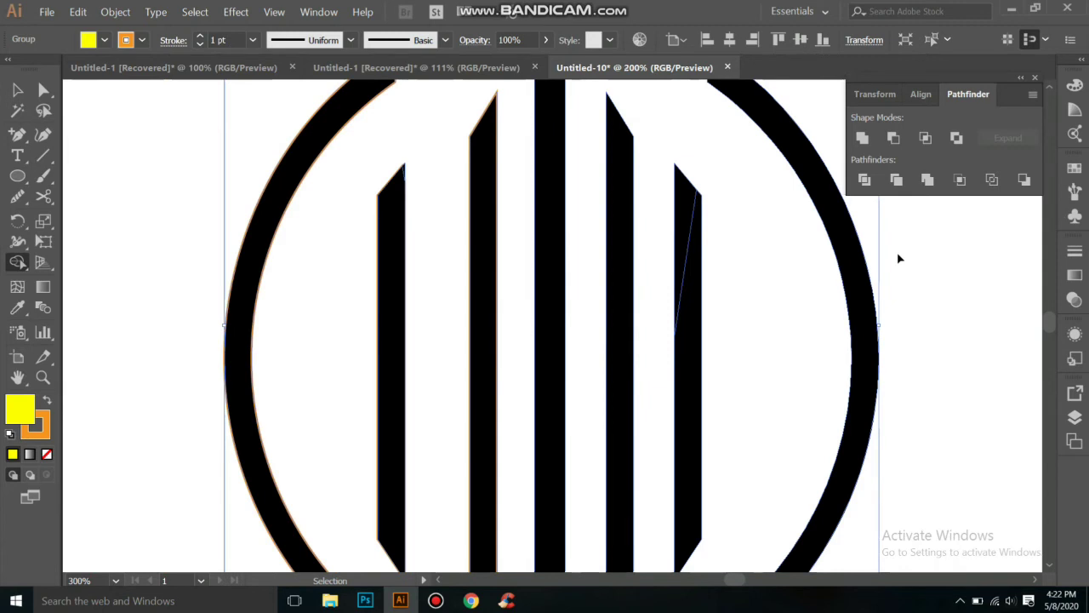
pyautogui.hotkey('ctrl', '-')
pyautogui.hotkey('ctrl', '-')
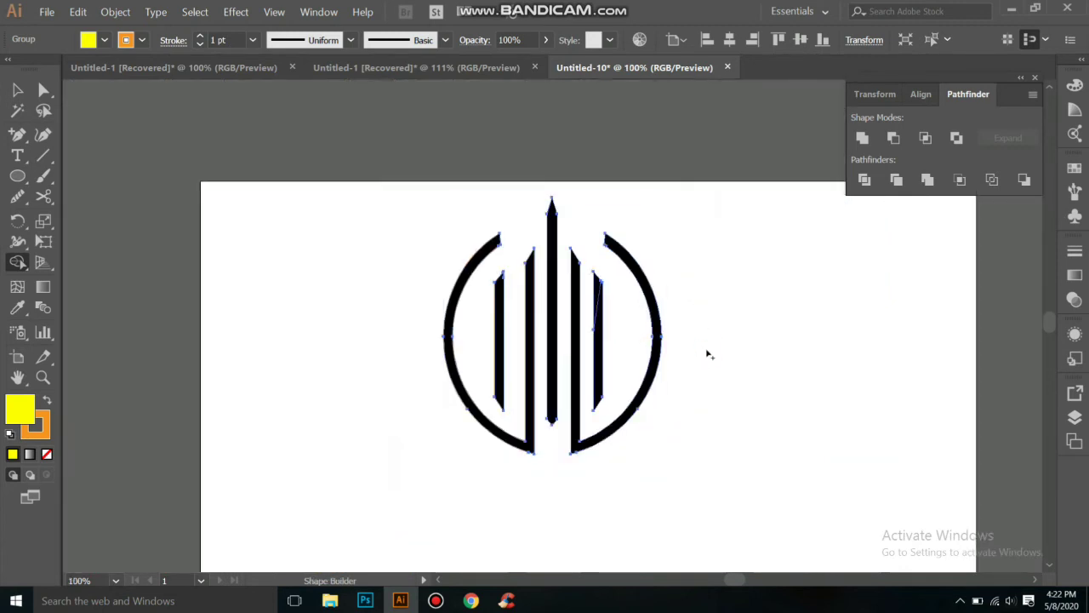
# - Select the logo group and fit the artboard in the window
pyautogui.click(17, 90)
pyautogui.click(355, 368)
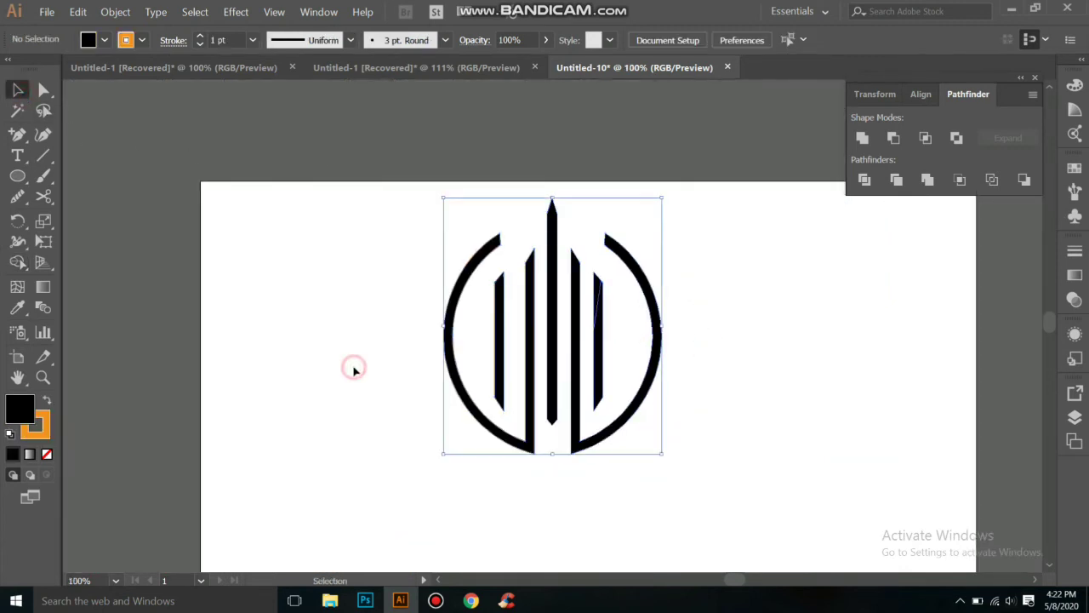
pyautogui.click(599, 302)
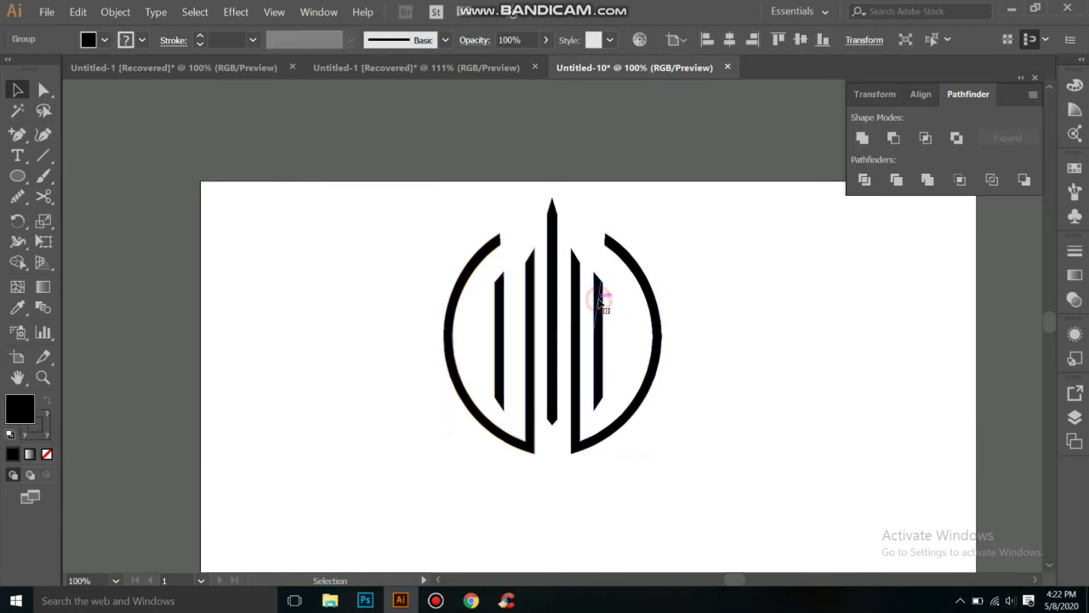
pyautogui.press('a')
pyautogui.hotkey('ctrl', '0')
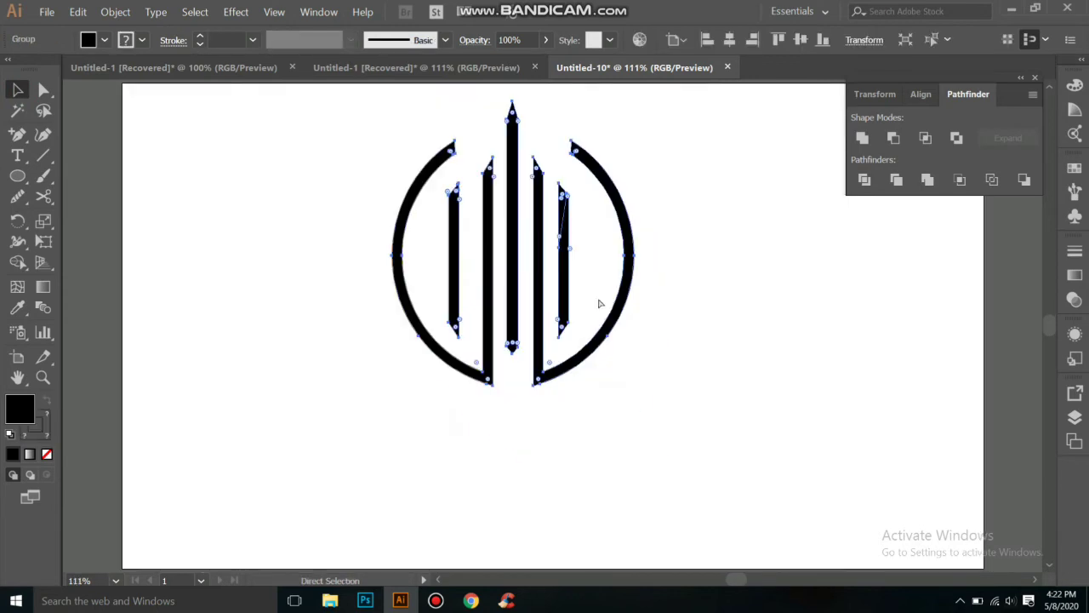
pyautogui.press('v')
# - Give the whole logo a 1 pt orange outline and a yellow fill
pyautogui.click(143, 40)
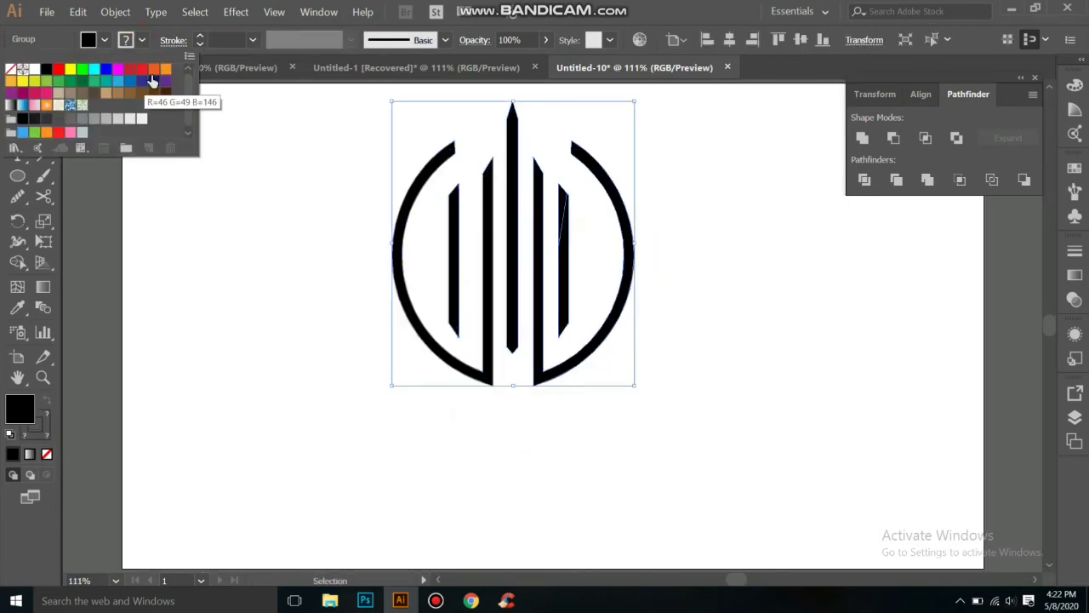
pyautogui.click(166, 70)
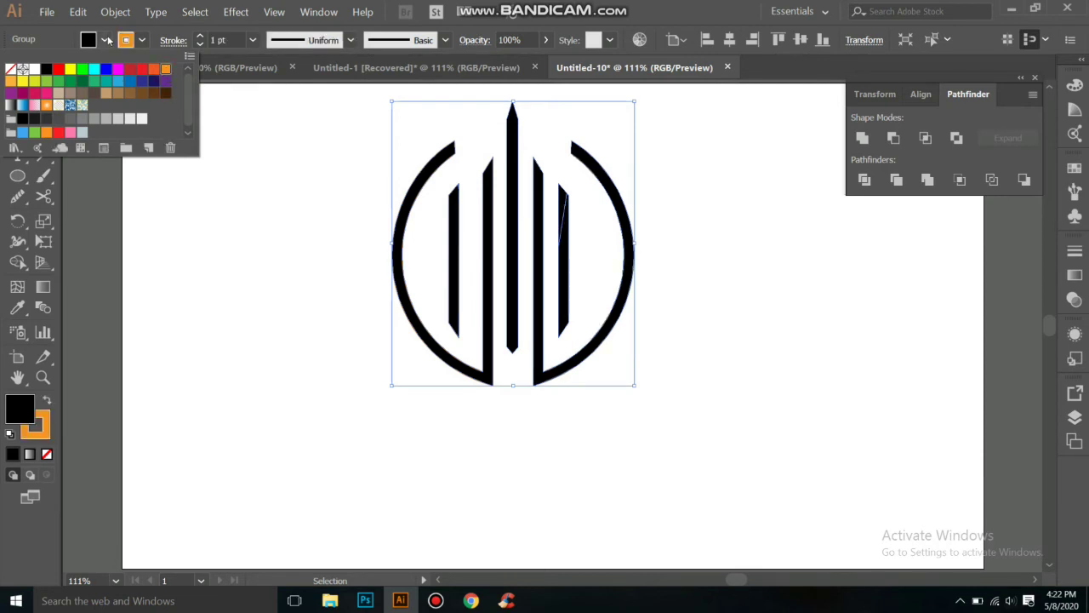
pyautogui.click(107, 40)
pyautogui.click(166, 71)
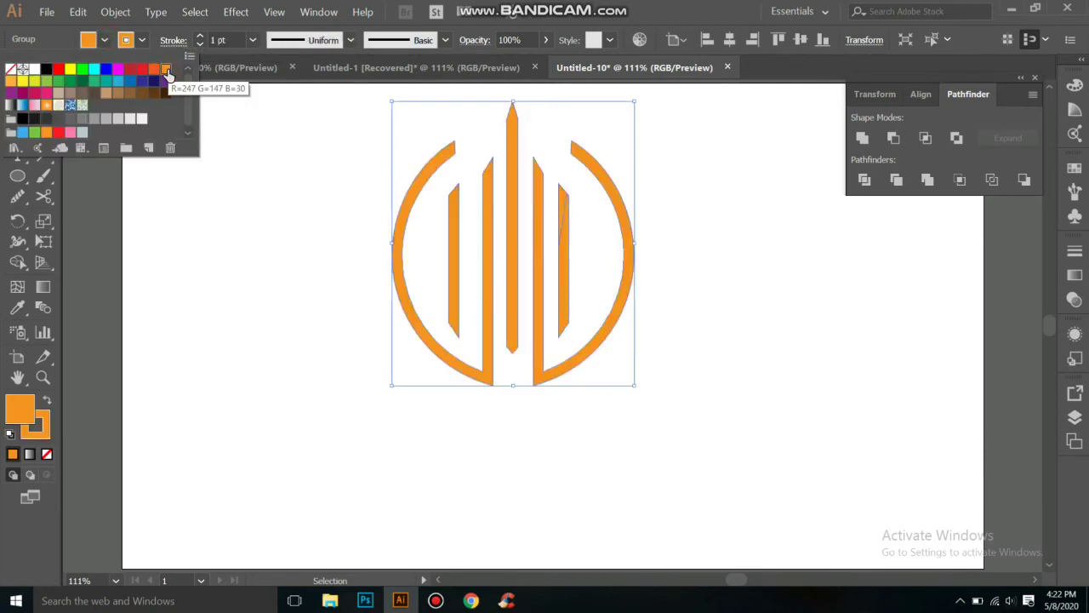
pyautogui.click(70, 70)
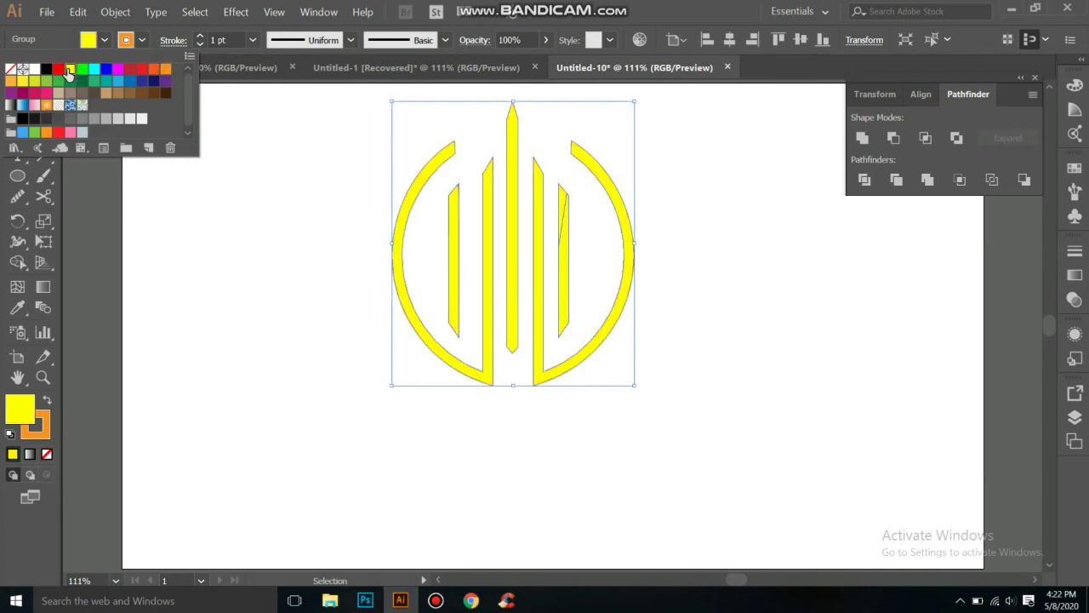
# - Apply a gradient fill to the logo, make the left stop brown, and add a middle stop
pyautogui.click(1075, 275)
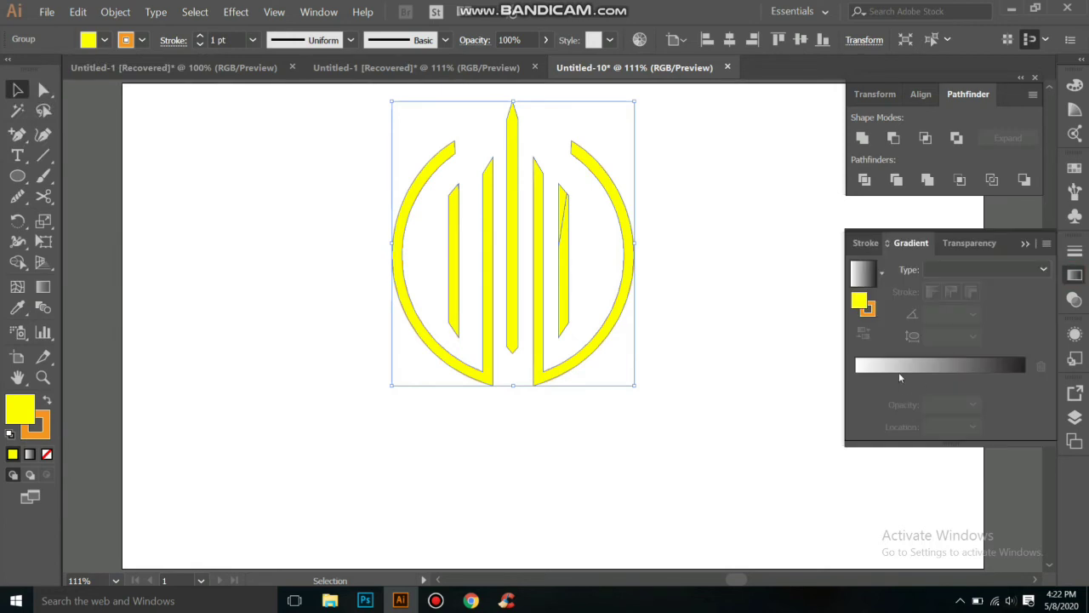
pyautogui.click(899, 367)
pyautogui.doubleClick(856, 379)
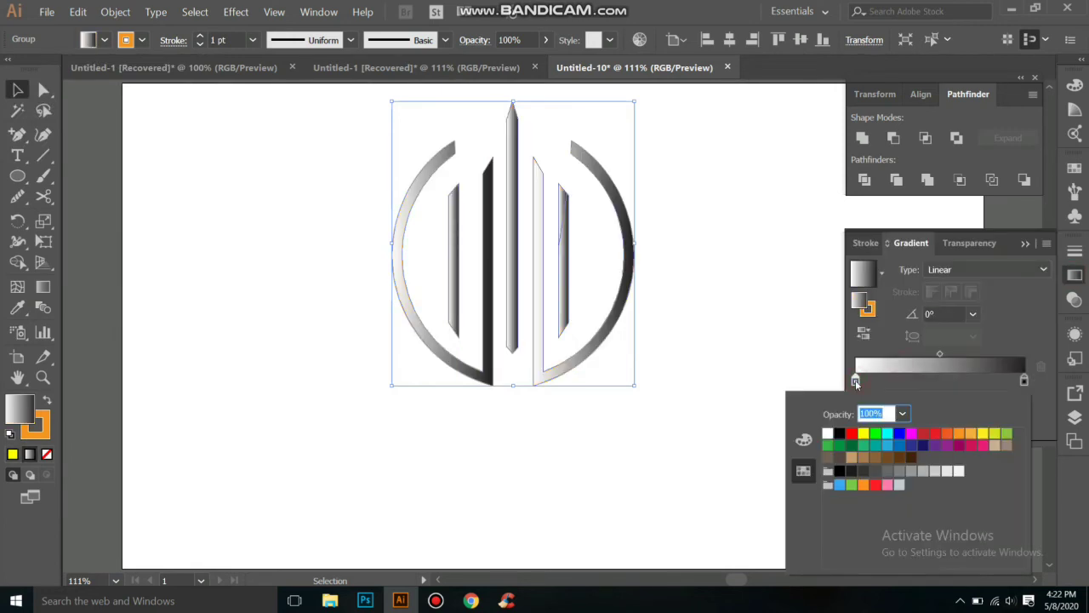
pyautogui.click(888, 457)
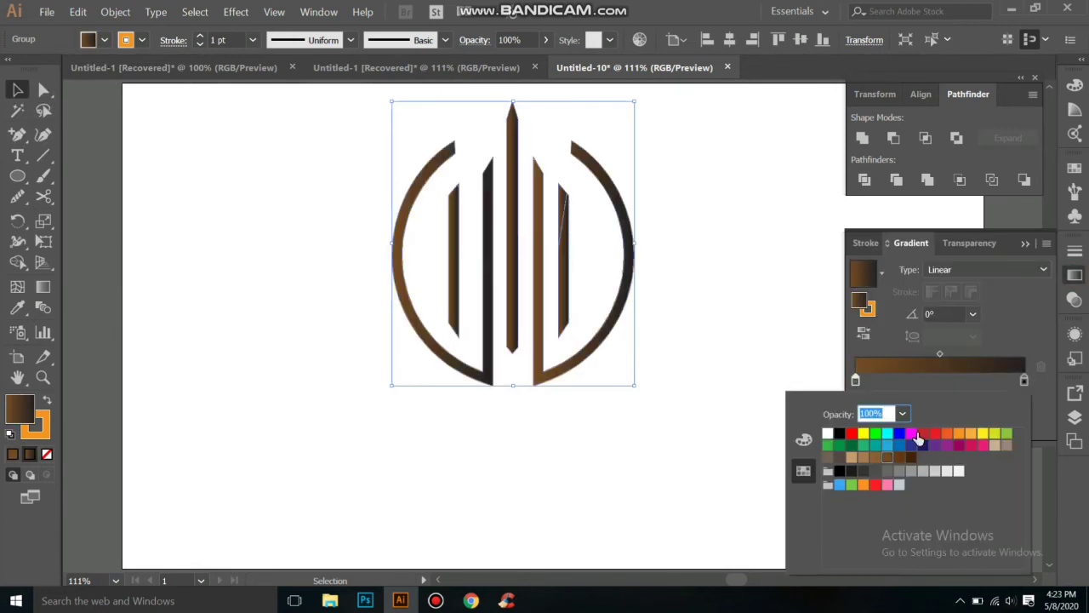
pyautogui.click(940, 378)
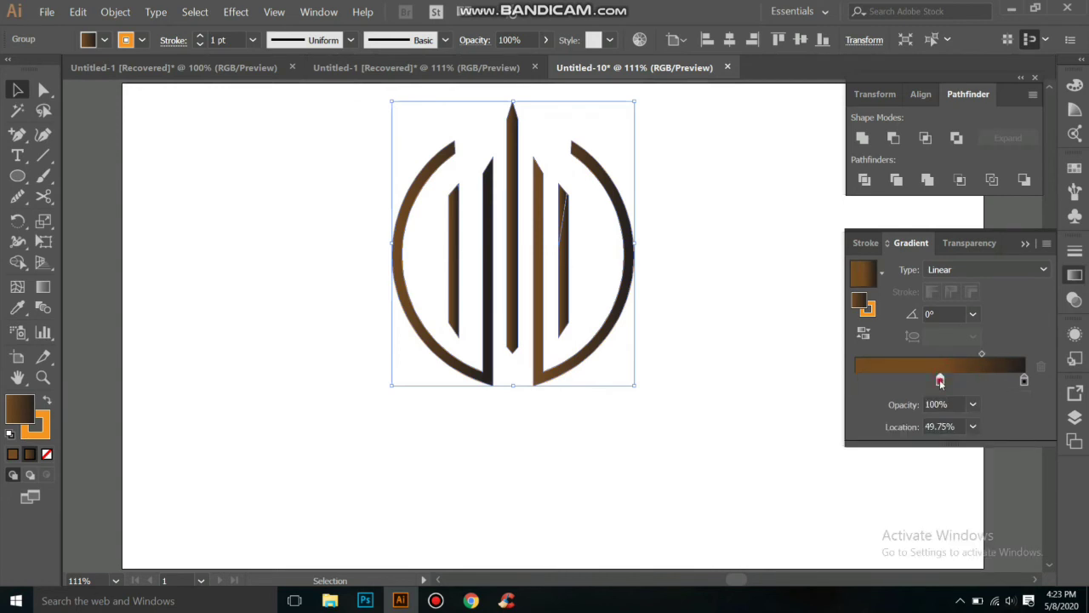
pyautogui.click(858, 380)
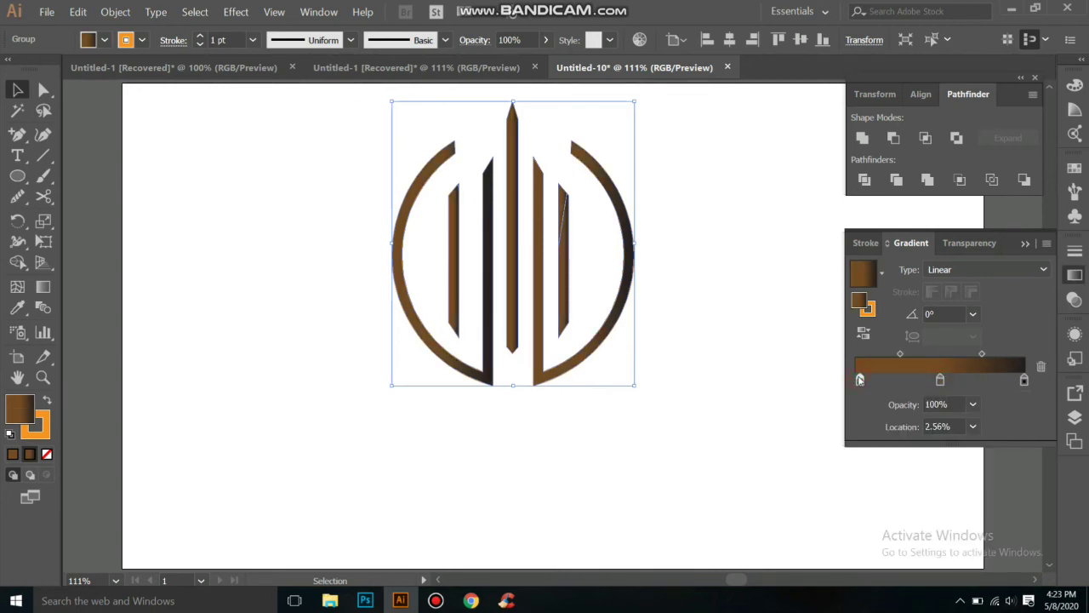
# - Make the middle gradient stop light tan and the right stop dark brown
pyautogui.doubleClick(940, 379)
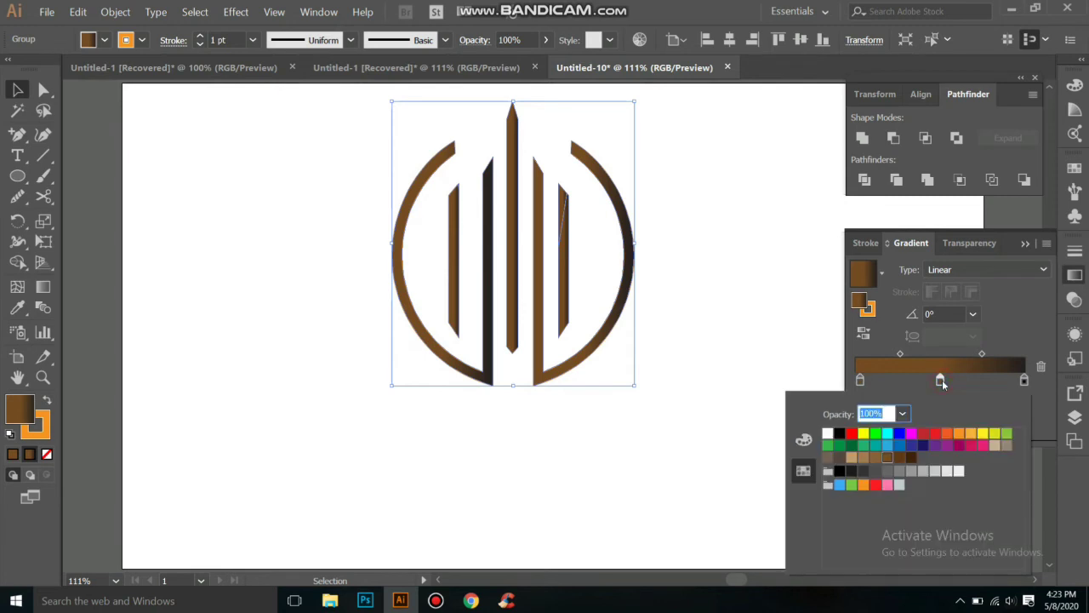
pyautogui.click(864, 458)
pyautogui.click(1025, 380)
pyautogui.doubleClick(1025, 380)
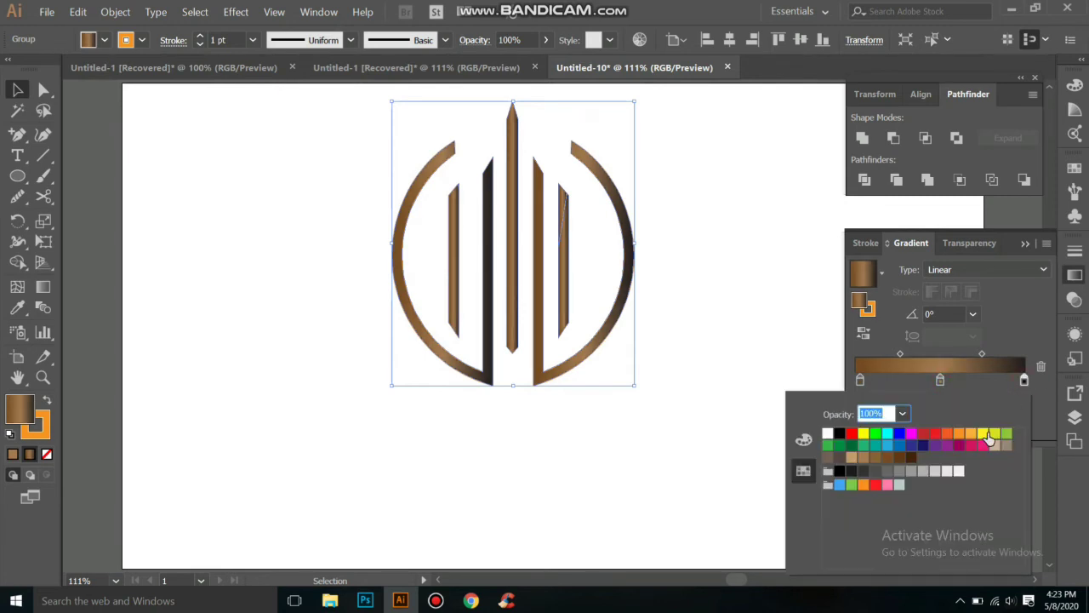
pyautogui.click(912, 457)
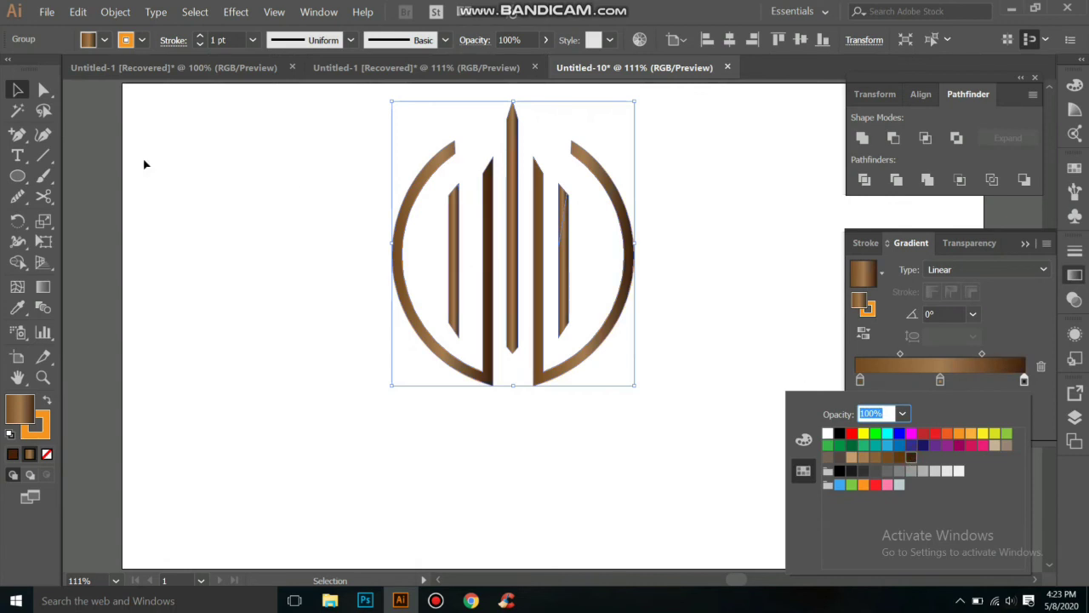
pyautogui.click(36, 296)
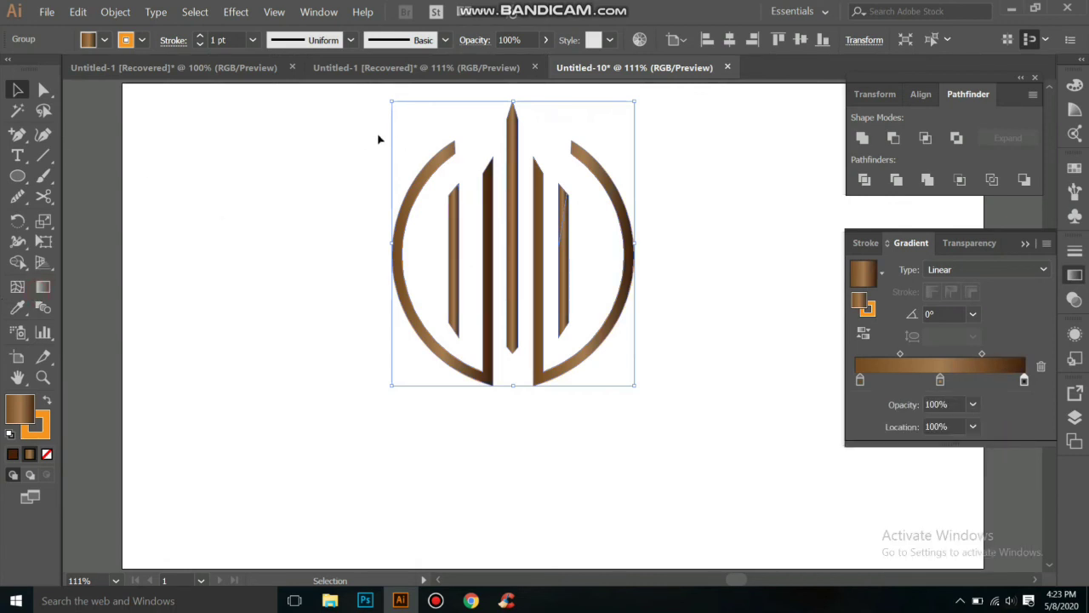
pyautogui.click(42, 286)
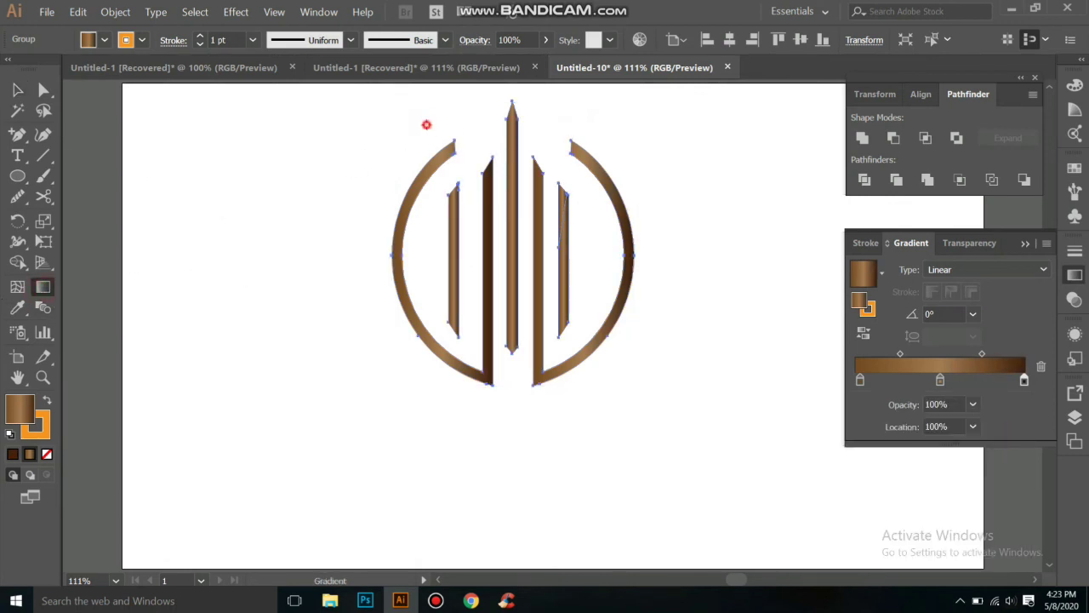
# - Drag the gradient diagonally across the logo at -51.4° and ungroup the logo
pyautogui.moveTo(427, 125); pyautogui.dragTo(628, 375)
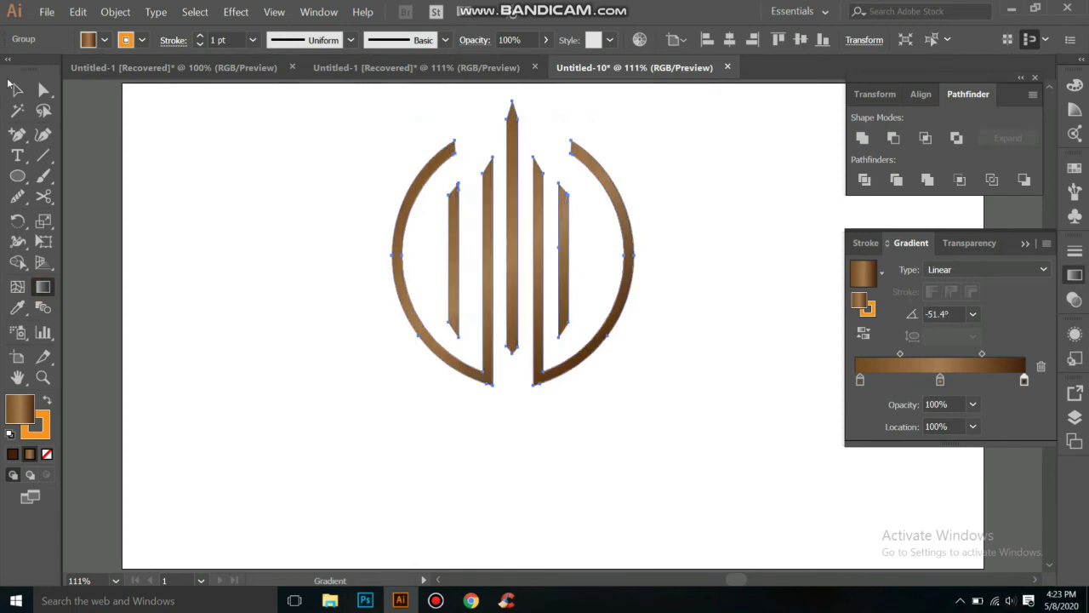
pyautogui.click(16, 88)
pyautogui.click(238, 217)
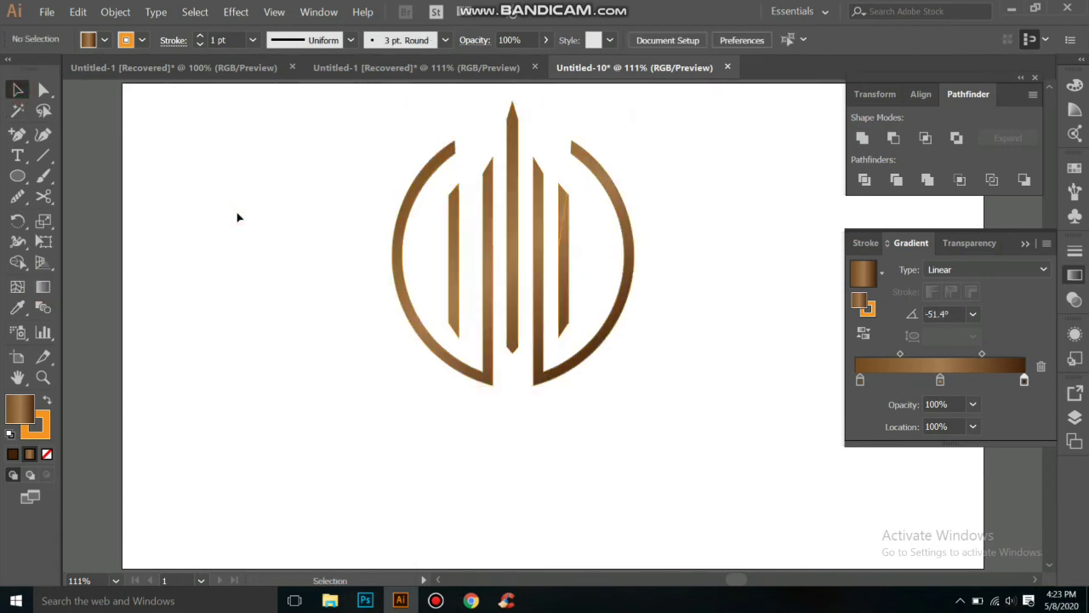
pyautogui.click(567, 210)
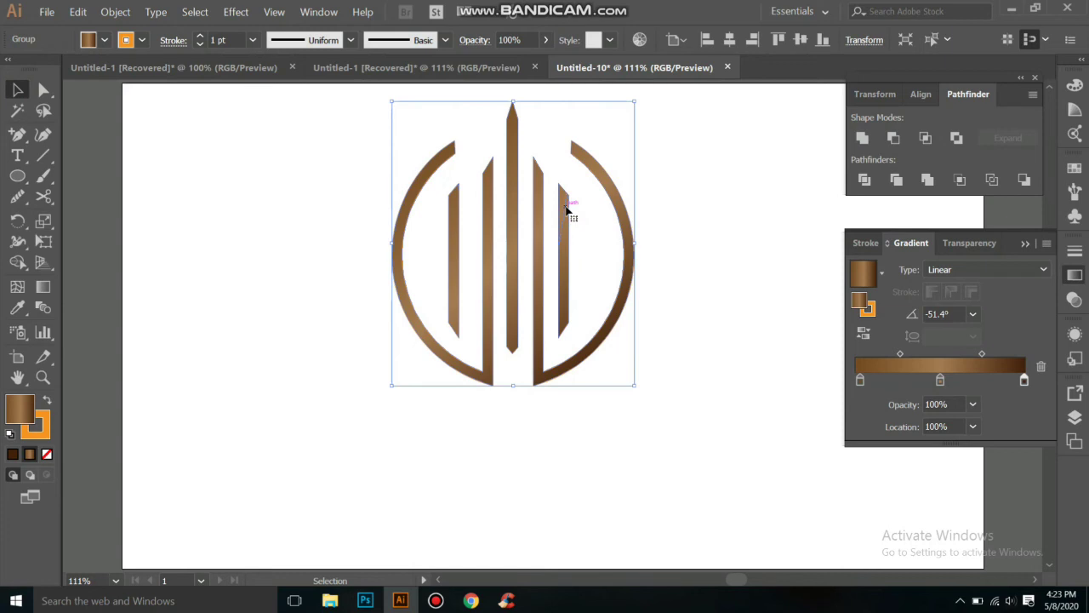
pyautogui.rightClick(567, 210)
pyautogui.click(635, 297)
# - Test-reshape the top of the small right inner bar and undo the change
pyautogui.click(663, 277)
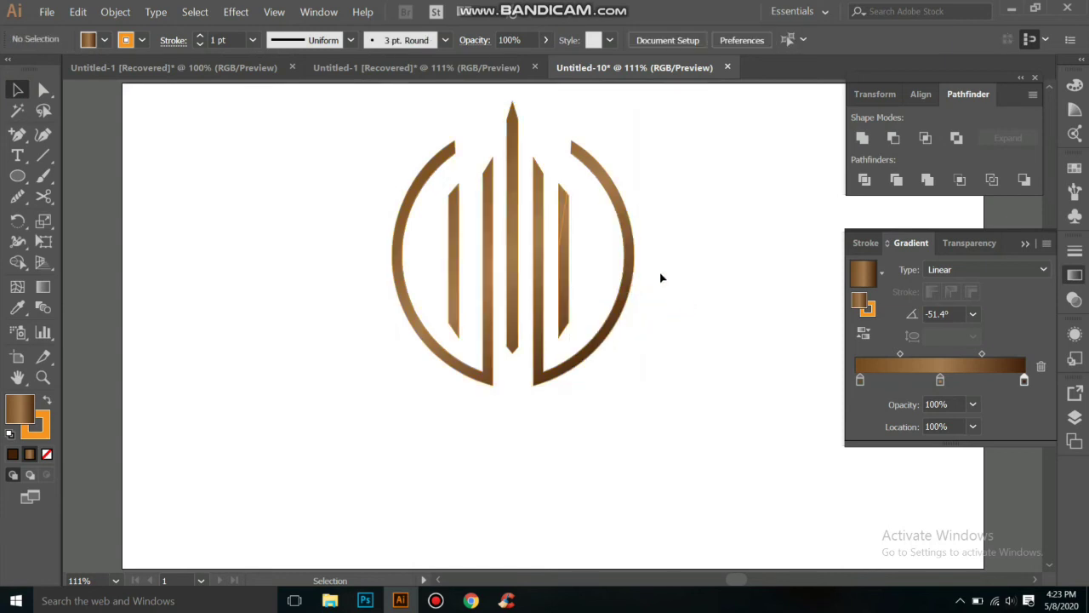
pyautogui.click(563, 216)
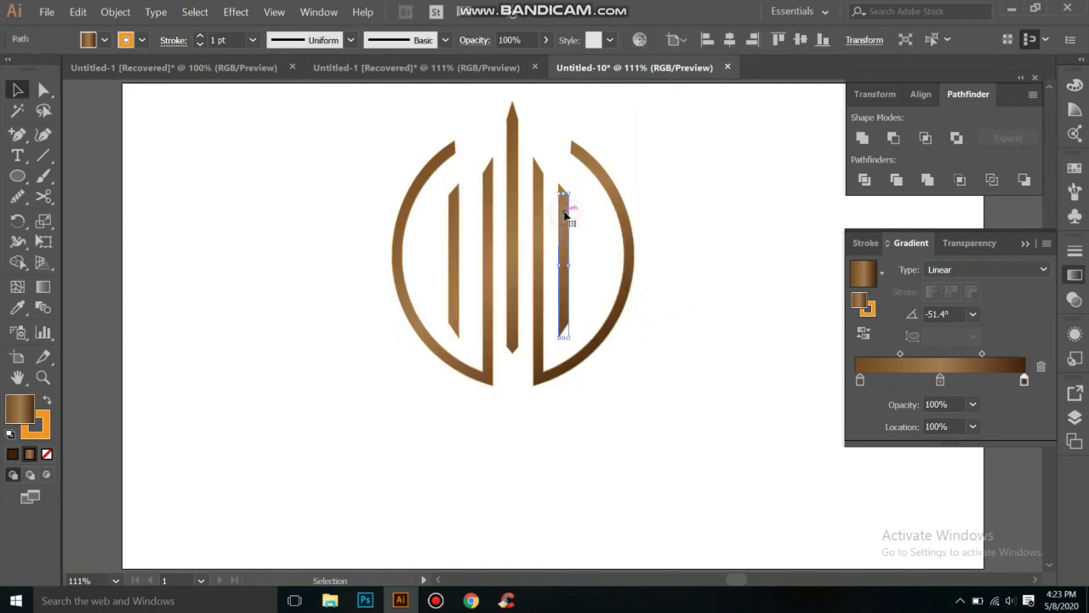
pyautogui.keyDown('shift'); pyautogui.click(564, 216); pyautogui.keyUp('shift')
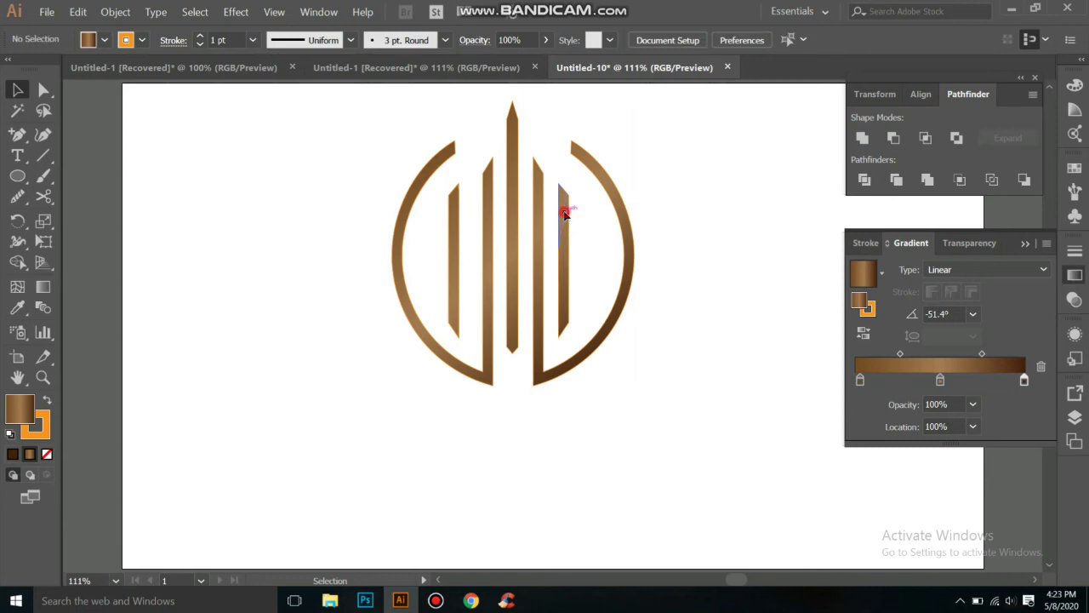
pyautogui.moveTo(566, 213); pyautogui.dragTo(565, 216)
pyautogui.press('ctrl')
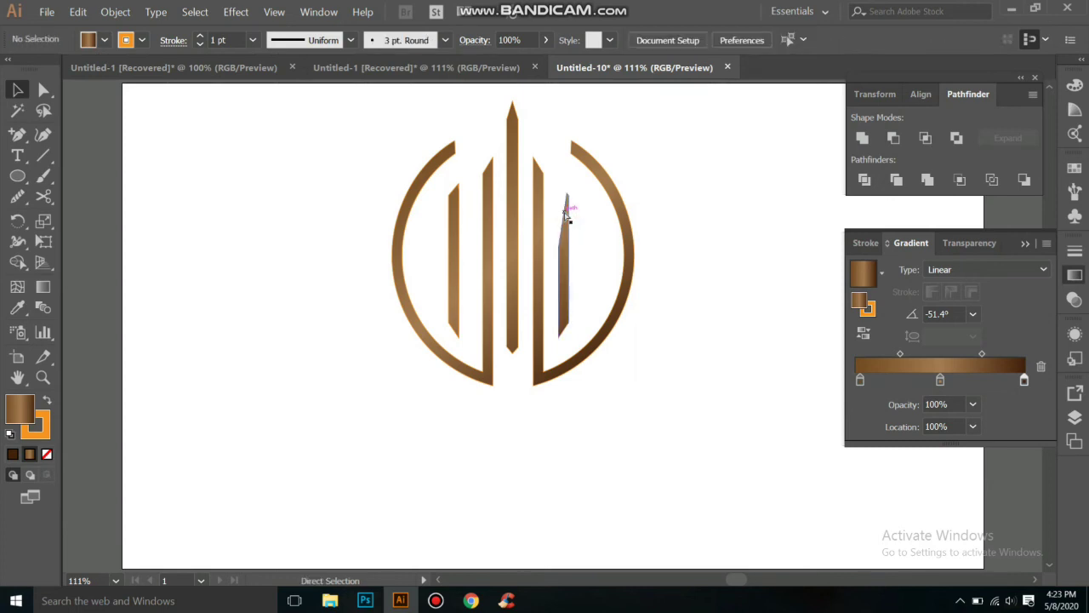
pyautogui.hotkey('ctrl', 'z')
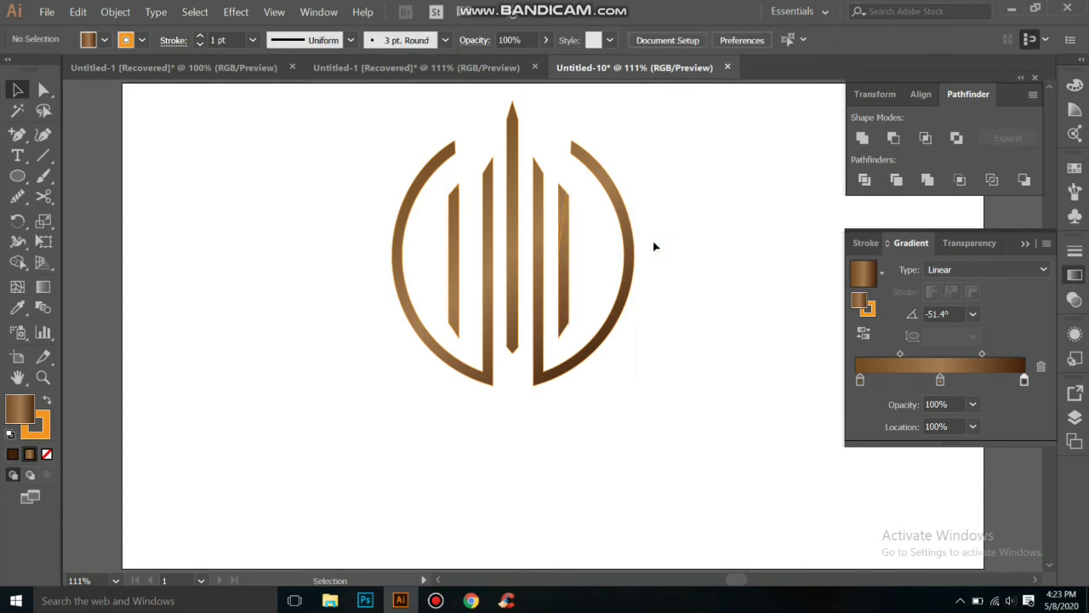
# - Marquee-select all logo pieces and group them together
pyautogui.moveTo(381, 147); pyautogui.dragTo(681, 420)
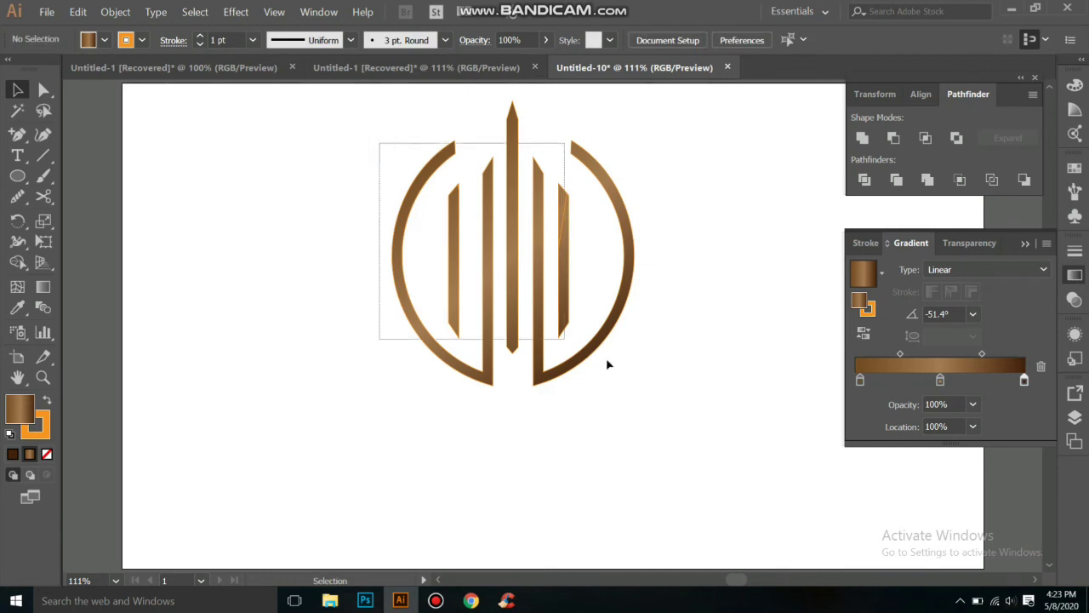
pyautogui.rightClick(469, 299)
pyautogui.click(527, 371)
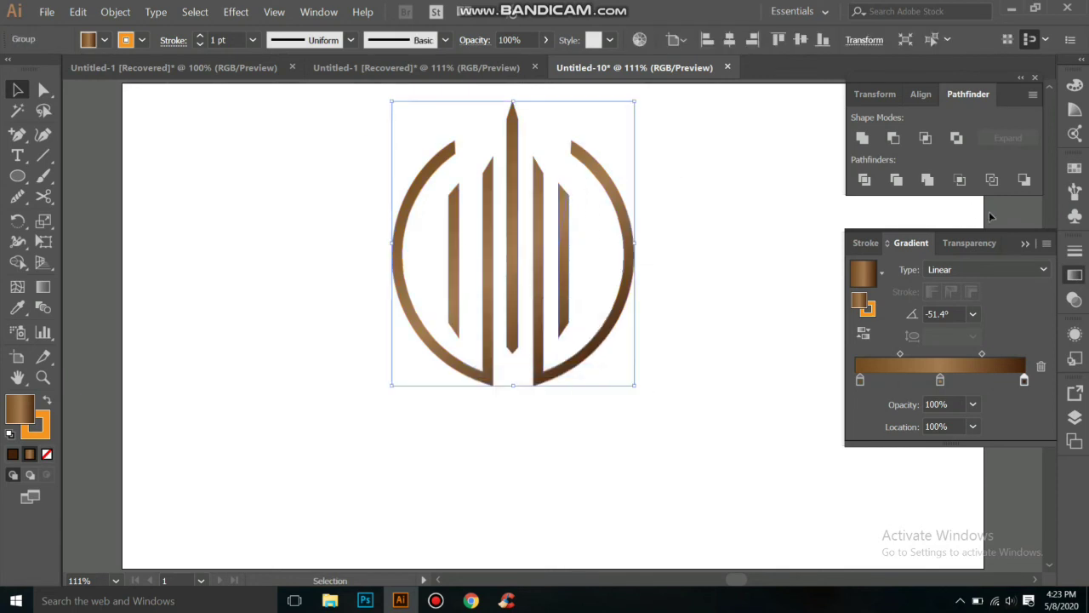
pyautogui.click(1035, 78)
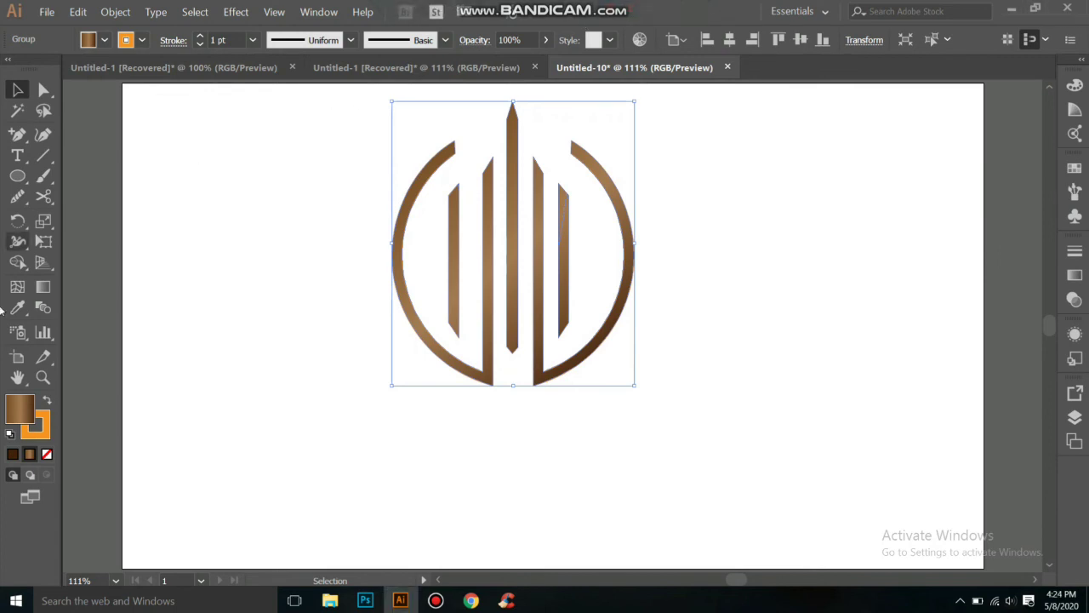
# - Type the line 'millenium investment' below the logo in 12 pt Myriad Pro
pyautogui.click(17, 155)
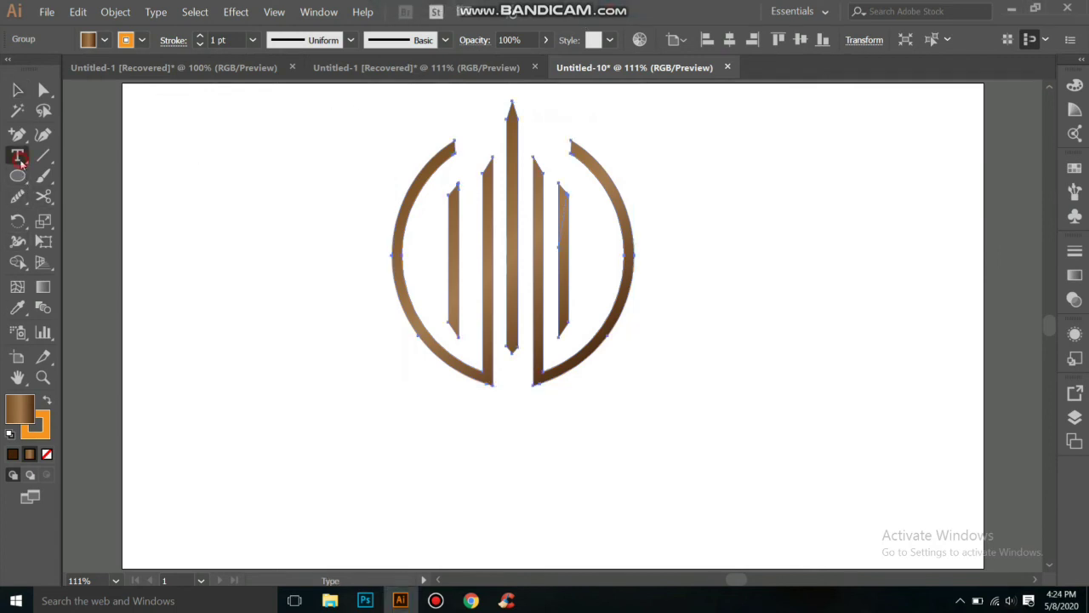
pyautogui.click(378, 425)
pyautogui.write('millenium investment')
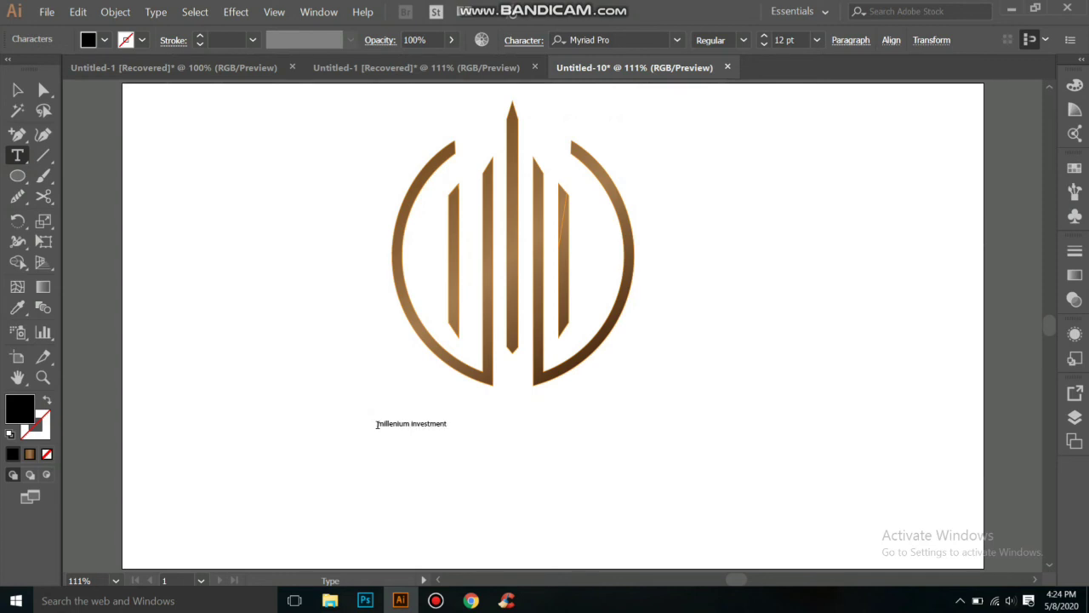
pyautogui.click(17, 89)
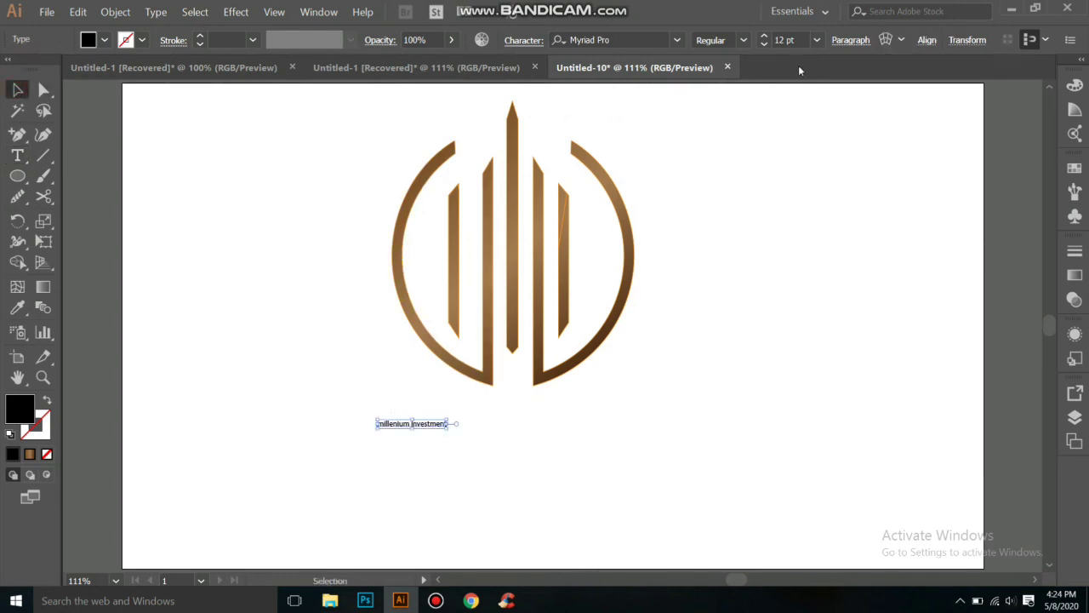
# - Change the wordmark's font to Precious and raise its size to 60 pt
pyautogui.click(764, 36)
pyautogui.write('52')
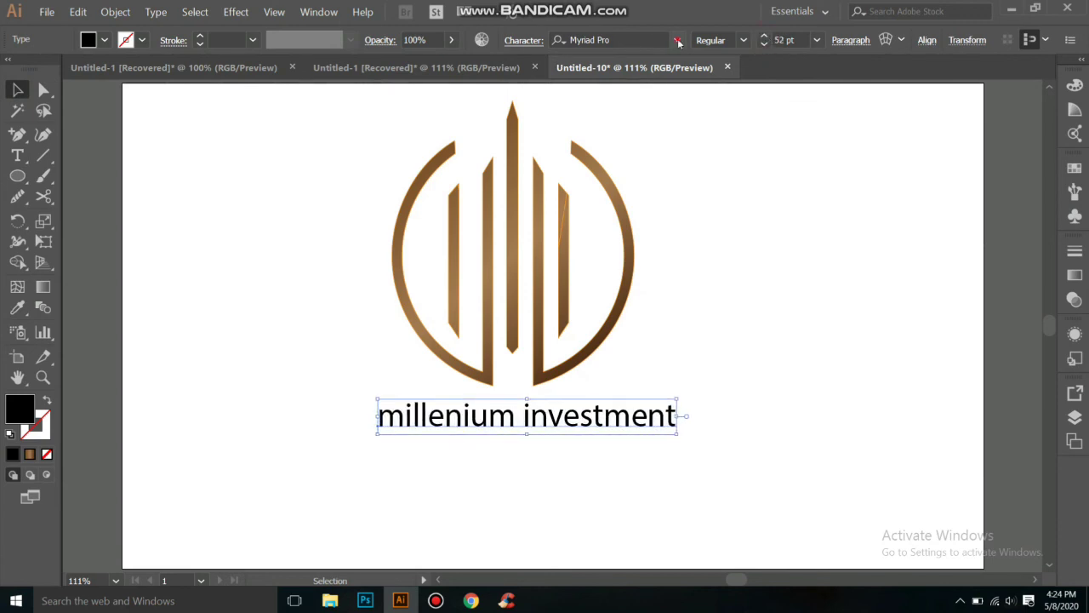
pyautogui.click(677, 41)
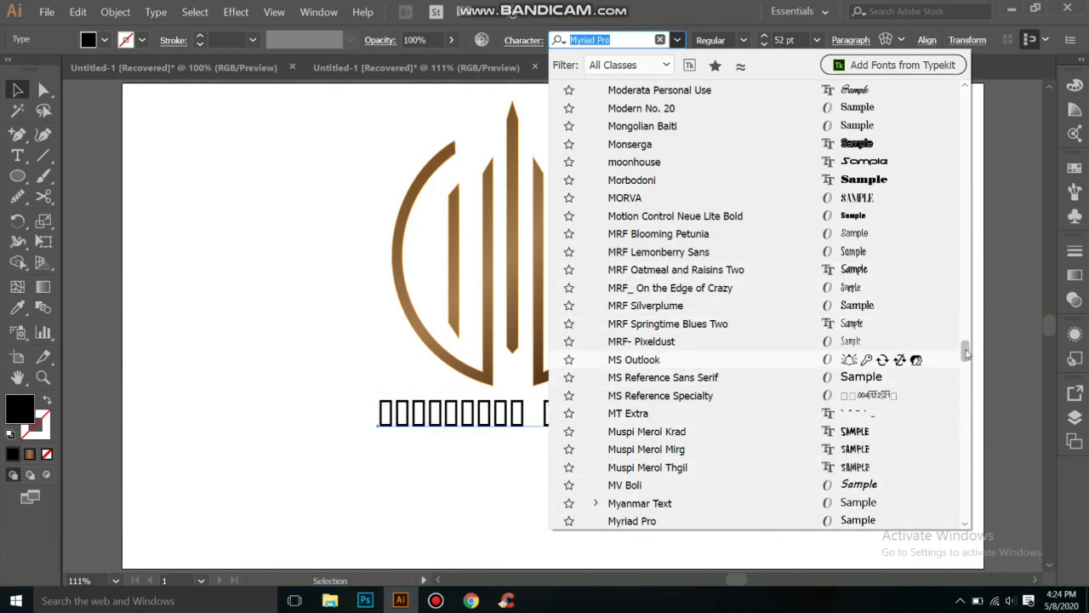
pyautogui.moveTo(965, 349); pyautogui.dragTo(966, 368)
pyautogui.scroll(-1, 967, 368)
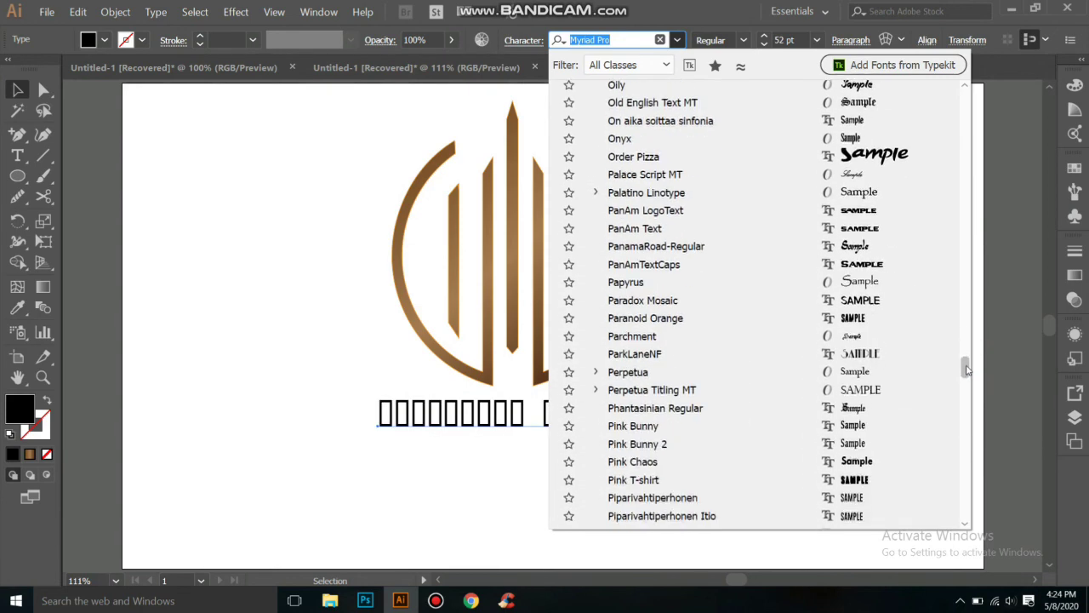
pyautogui.scroll(-1, 967, 368)
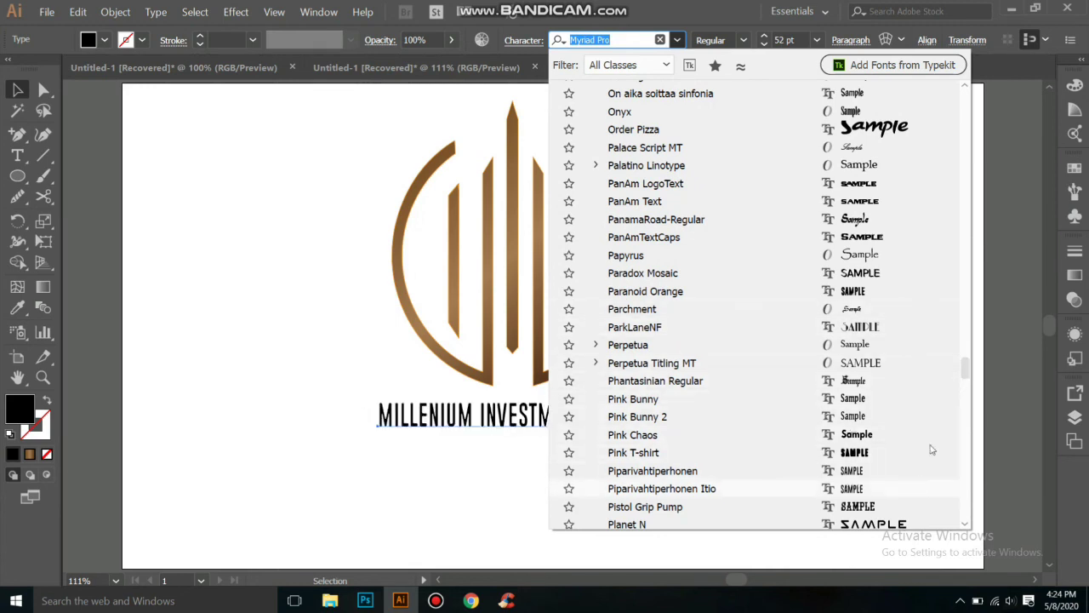
pyautogui.scroll(-8, 966, 376)
pyautogui.scroll(-3, 966, 376)
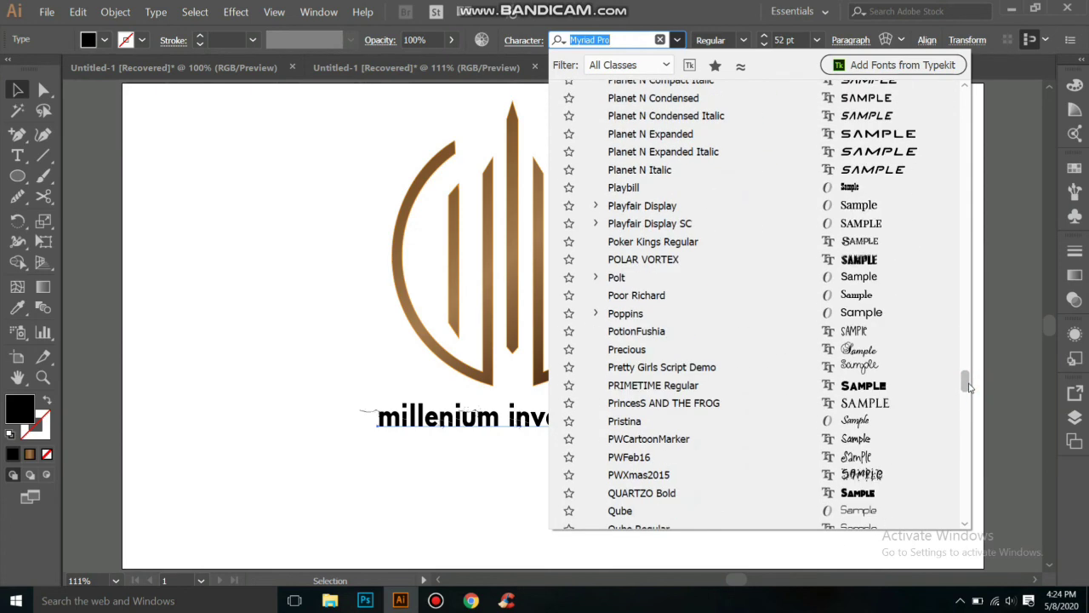
pyautogui.click(884, 351)
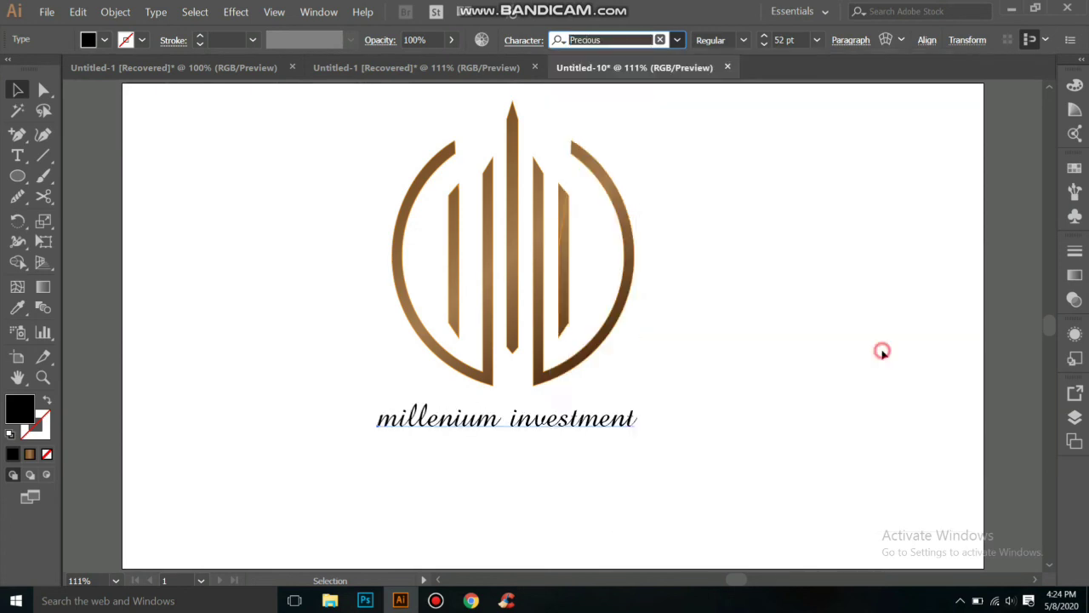
pyautogui.click(765, 36)
pyautogui.click(765, 36)
pyautogui.click(765, 37)
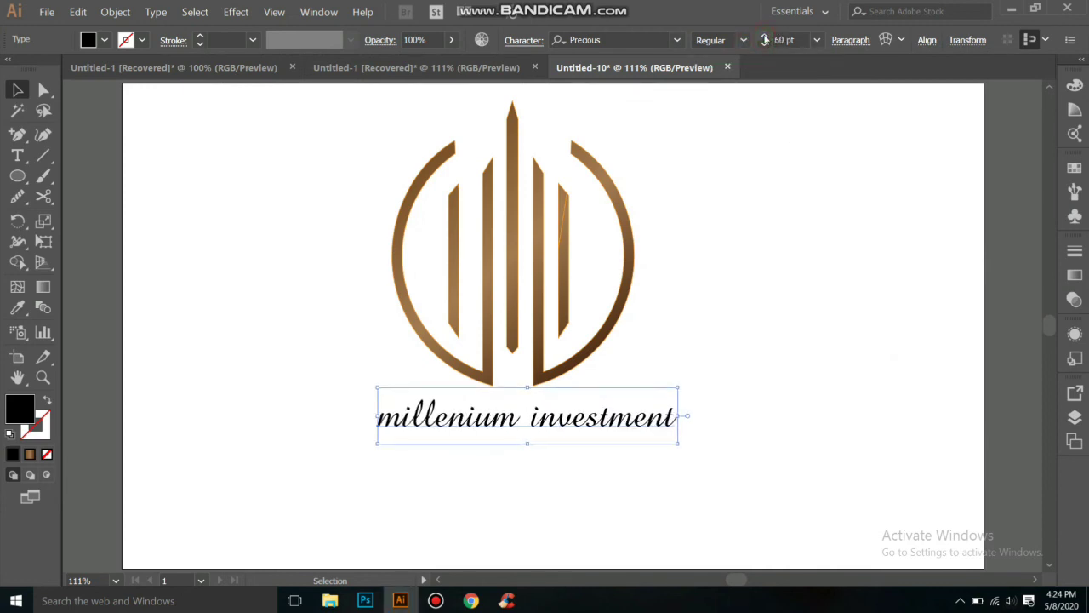
# - Centre the text and the logo mark horizontally on the artboard
pyautogui.click(926, 40)
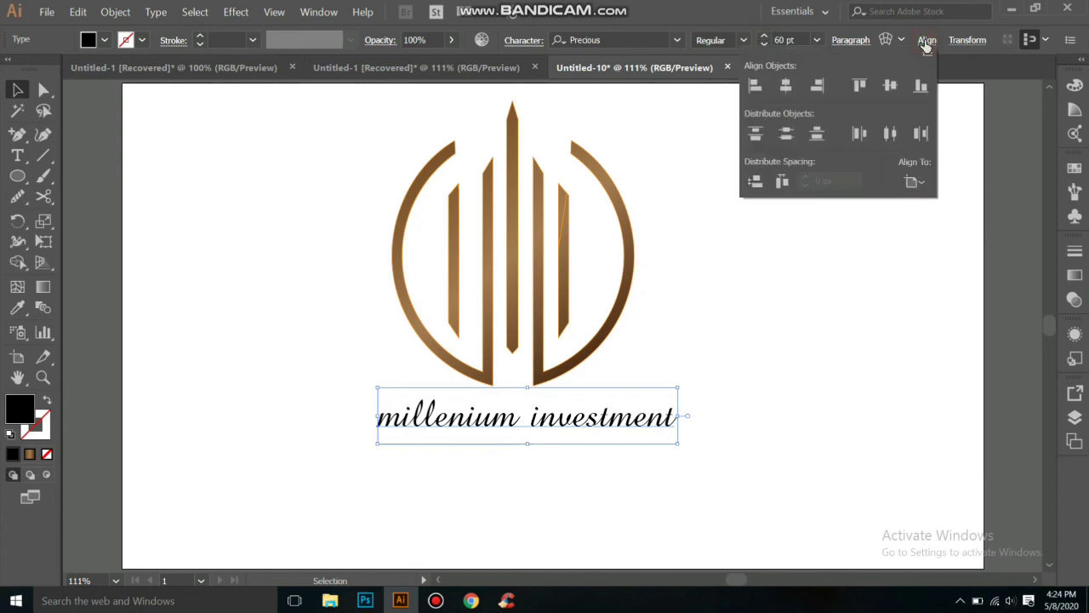
pyautogui.click(787, 88)
pyautogui.click(693, 359)
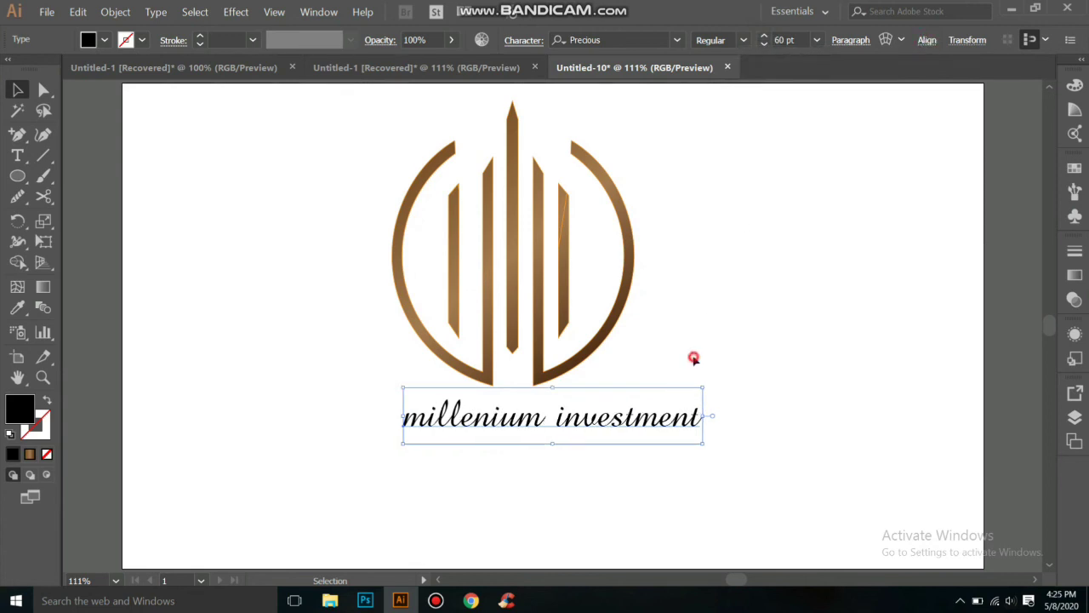
pyautogui.moveTo(382, 193); pyautogui.dragTo(632, 340)
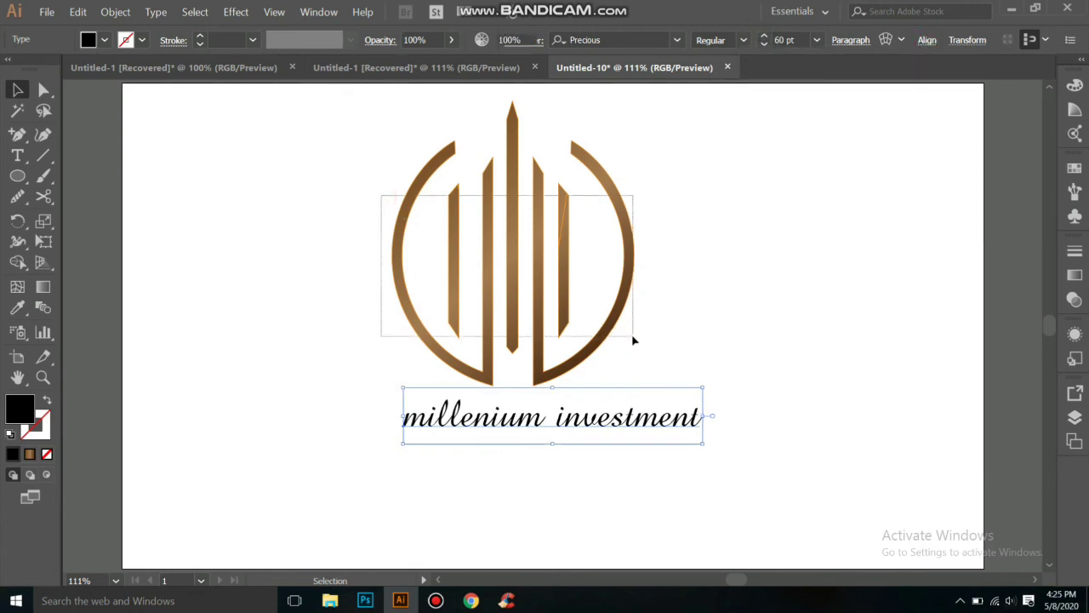
pyautogui.rightClick(536, 264)
pyautogui.click(729, 40)
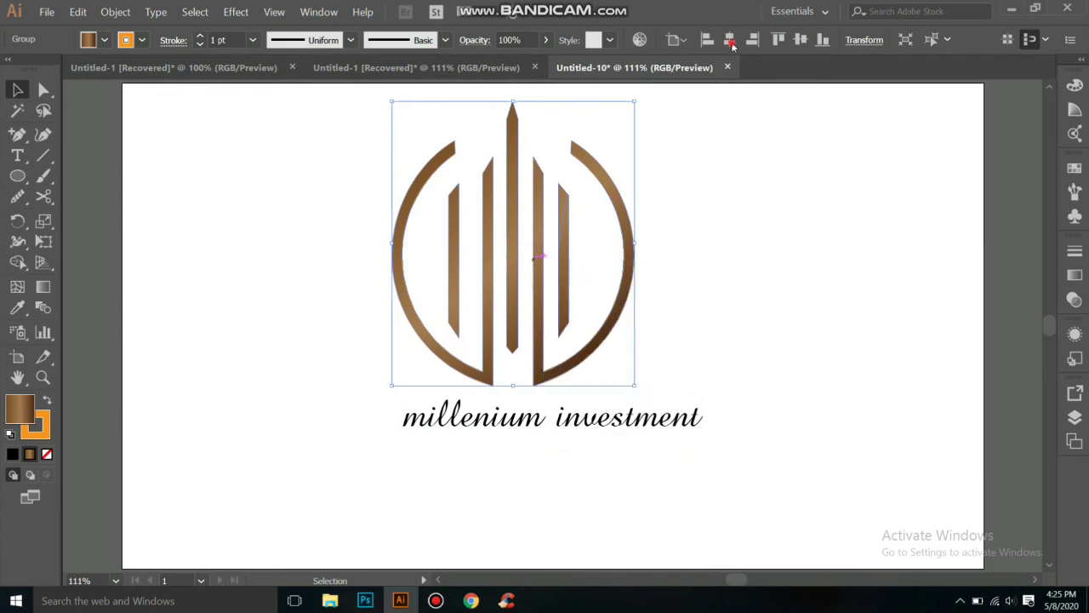
pyautogui.click(766, 293)
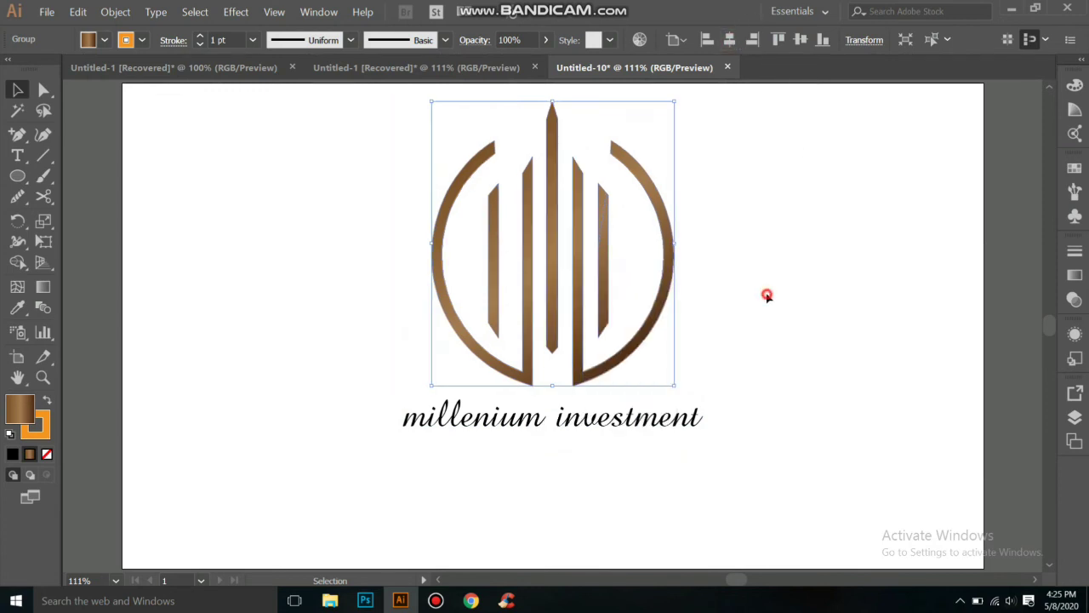
# - Try uppercase on the 'millenium investment' text, then undo it to keep lowercase
pyautogui.click(620, 418)
pyautogui.click(155, 12)
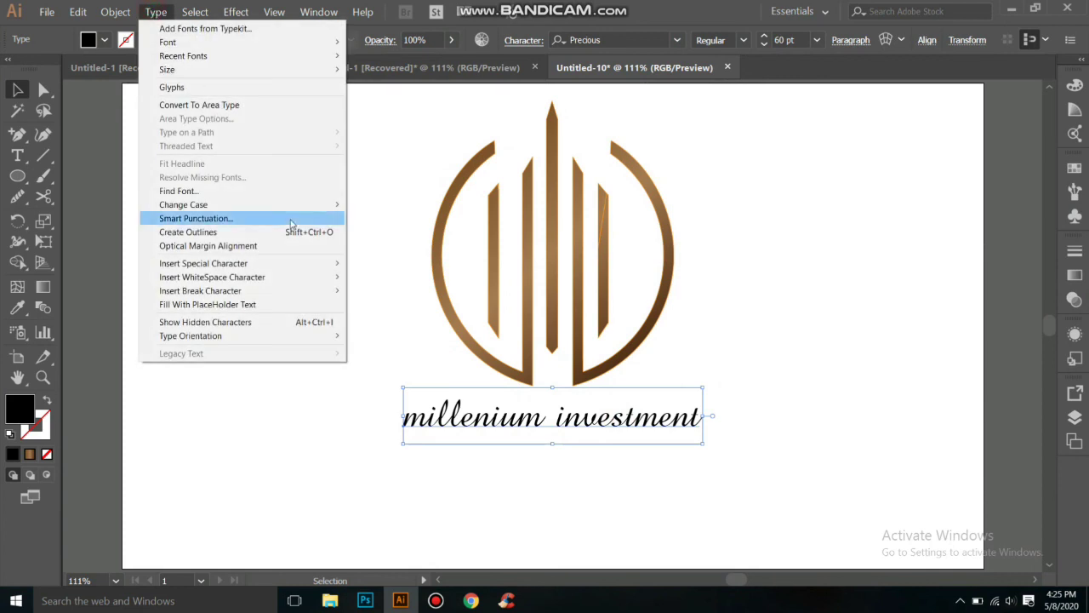
pyautogui.moveTo(183, 204)
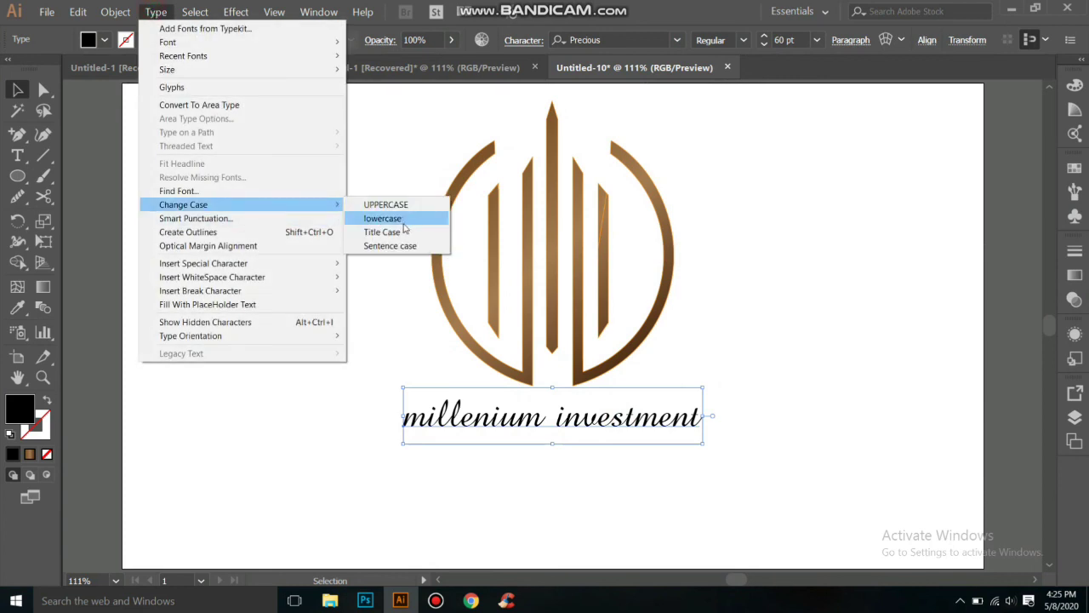
pyautogui.click(401, 205)
pyautogui.hotkey('ctrl', 'z')
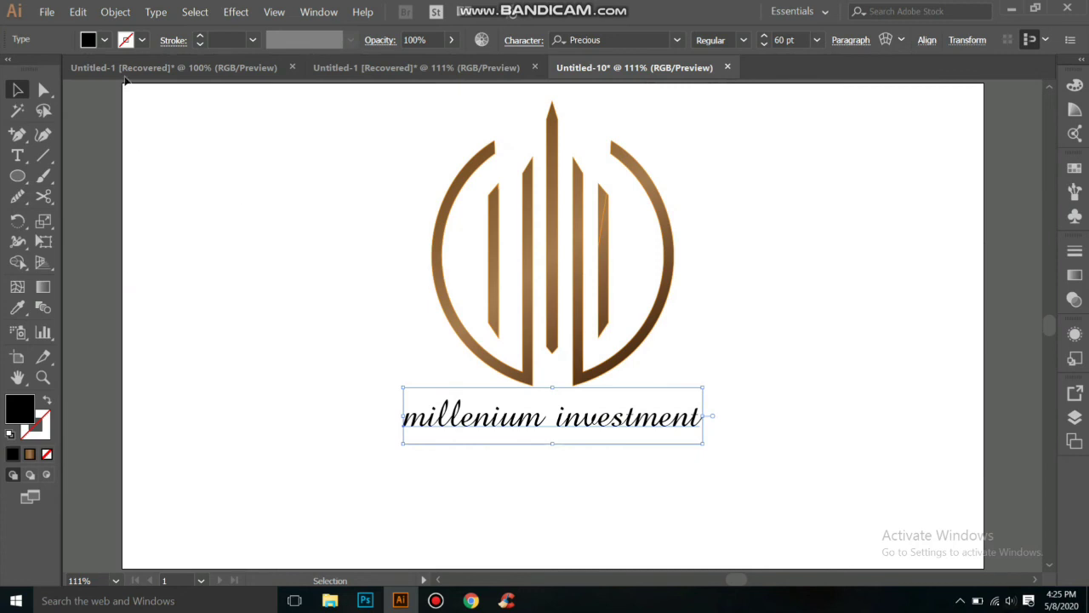
pyautogui.click(117, 12)
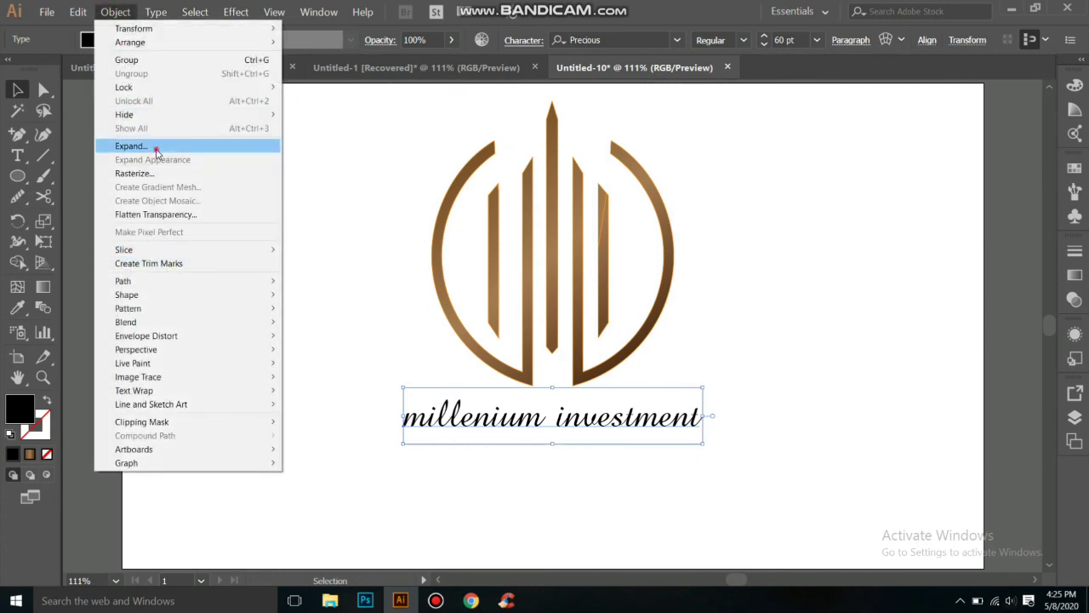
# - Expand the text into shapes and eyedrop a bar's brown gradient onto it
pyautogui.click(155, 150)
pyautogui.click(500, 392)
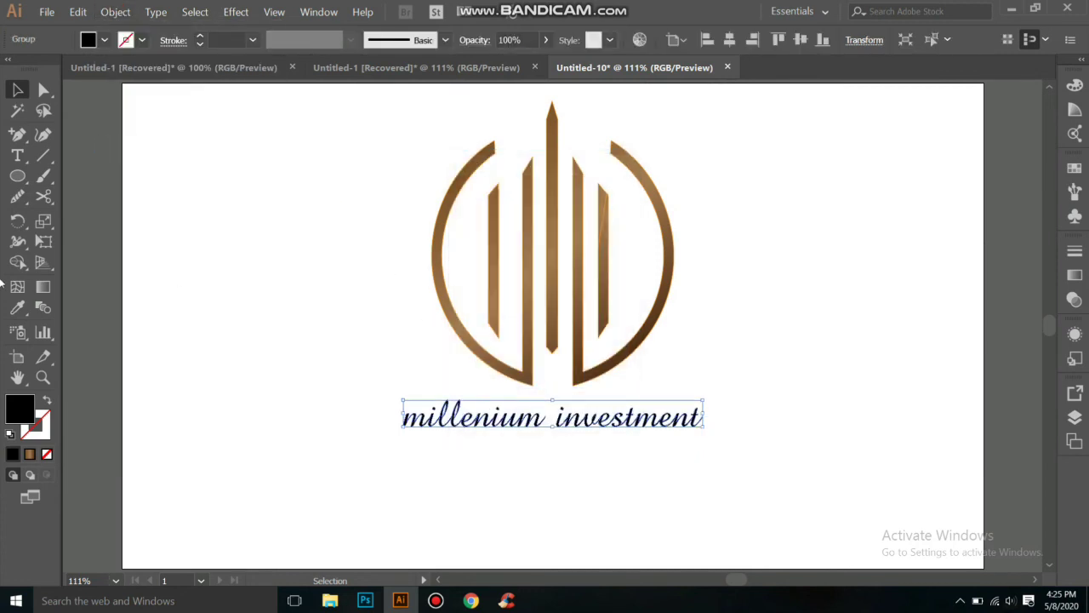
pyautogui.click(17, 308)
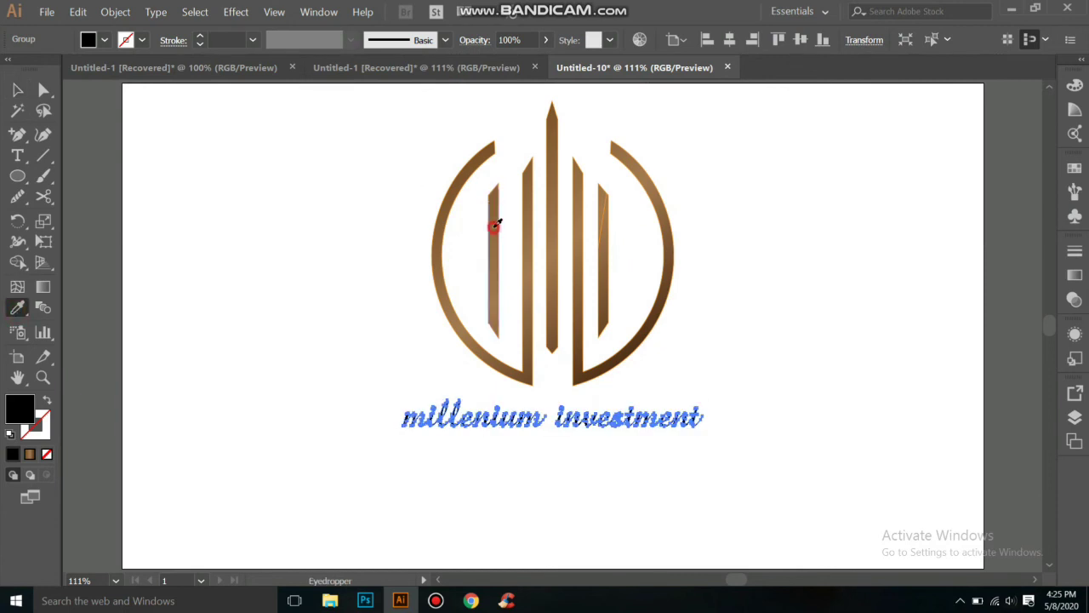
pyautogui.click(494, 227)
# - Run the gradient left to right across the text and deselect
pyautogui.click(42, 287)
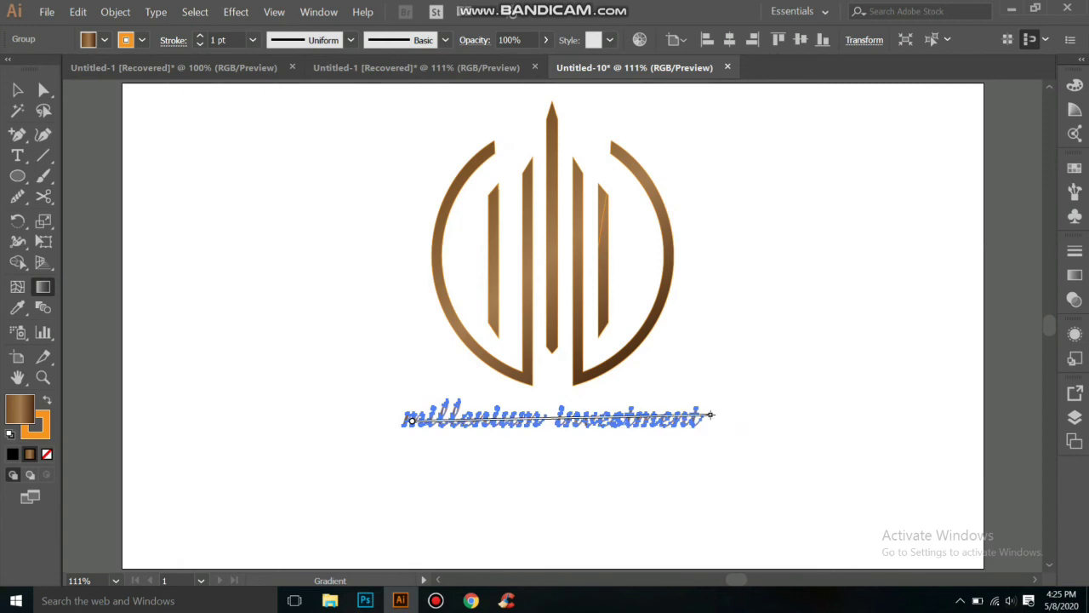
pyautogui.moveTo(397, 419); pyautogui.dragTo(713, 418)
pyautogui.click(17, 90)
pyautogui.click(314, 282)
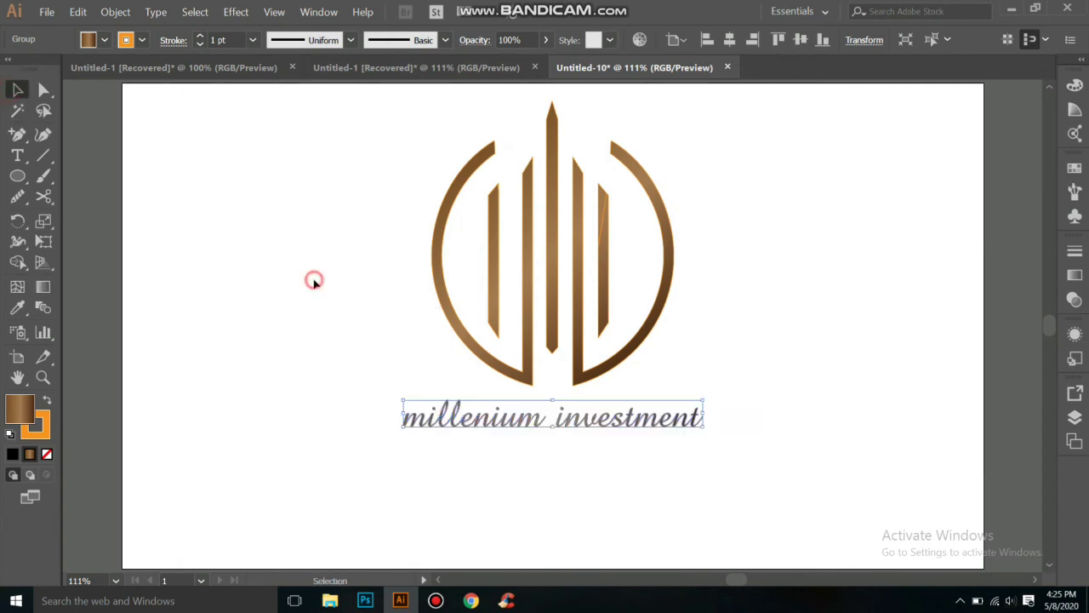
# - Group the circular emblem with the 'millenium investment' wordmark and vertically centre the group on the artboard
pyautogui.moveTo(404, 162); pyautogui.dragTo(683, 459)
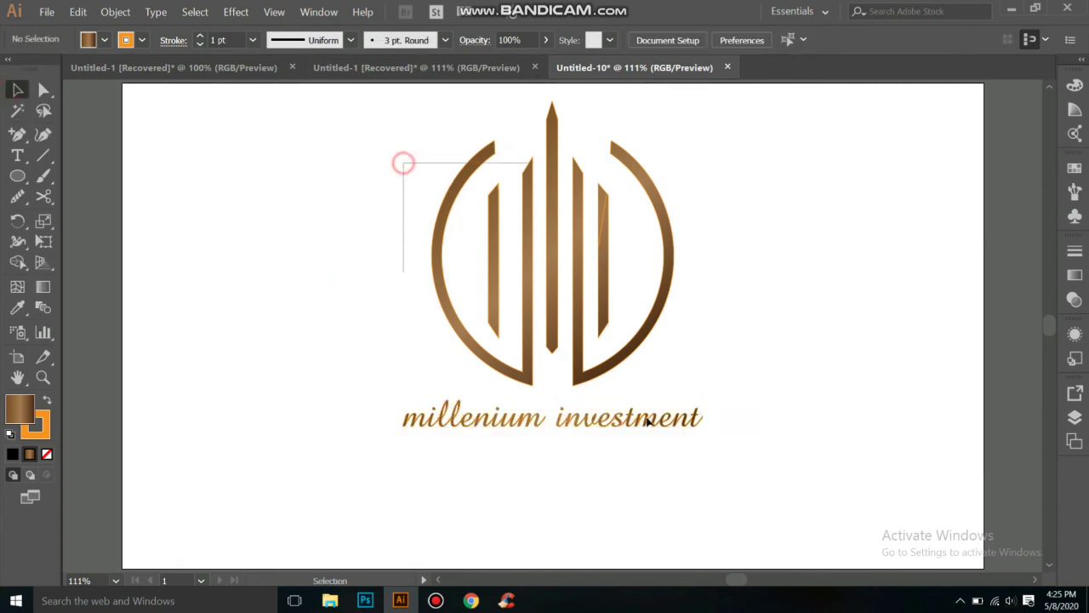
pyautogui.rightClick(602, 308)
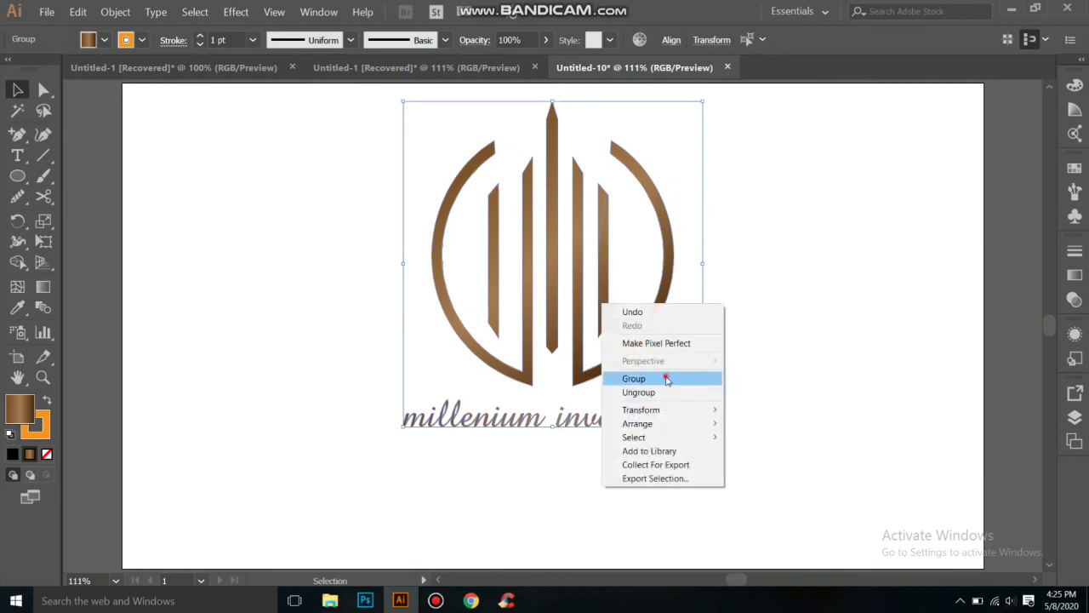
pyautogui.click(667, 375)
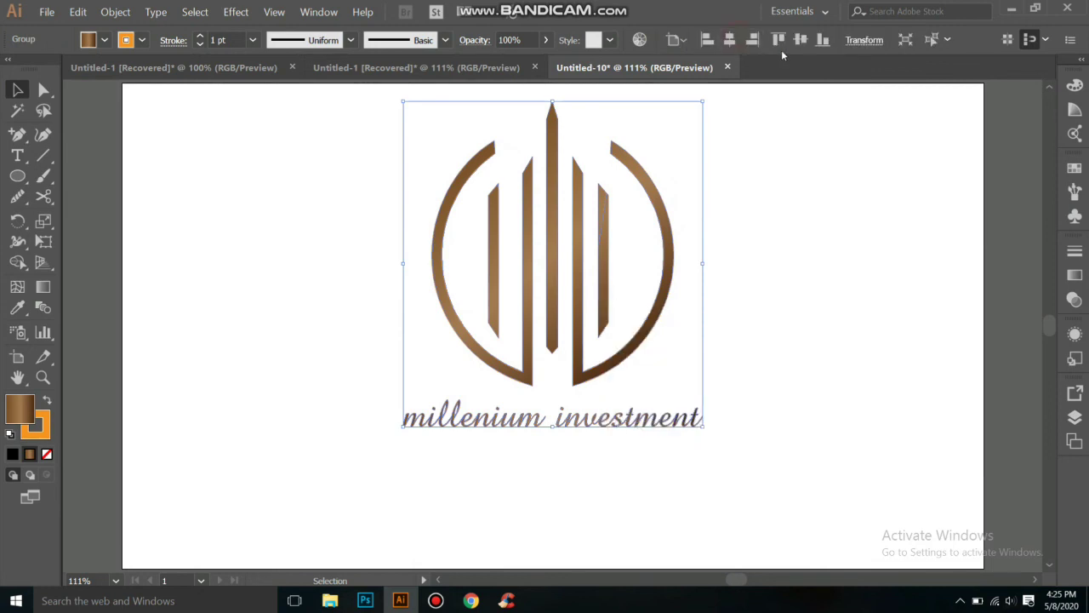
pyautogui.click(802, 42)
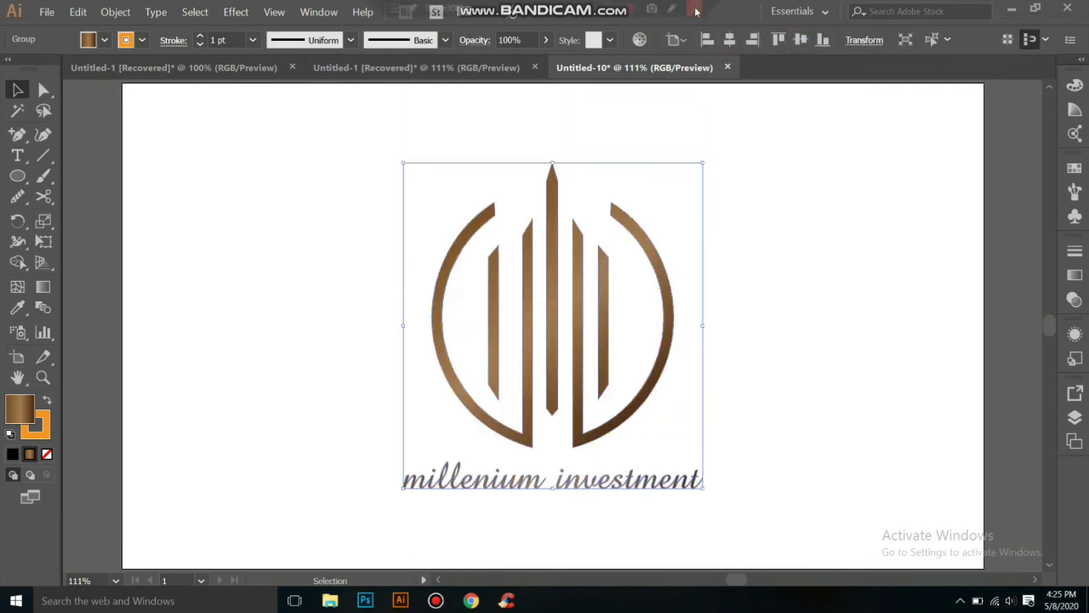